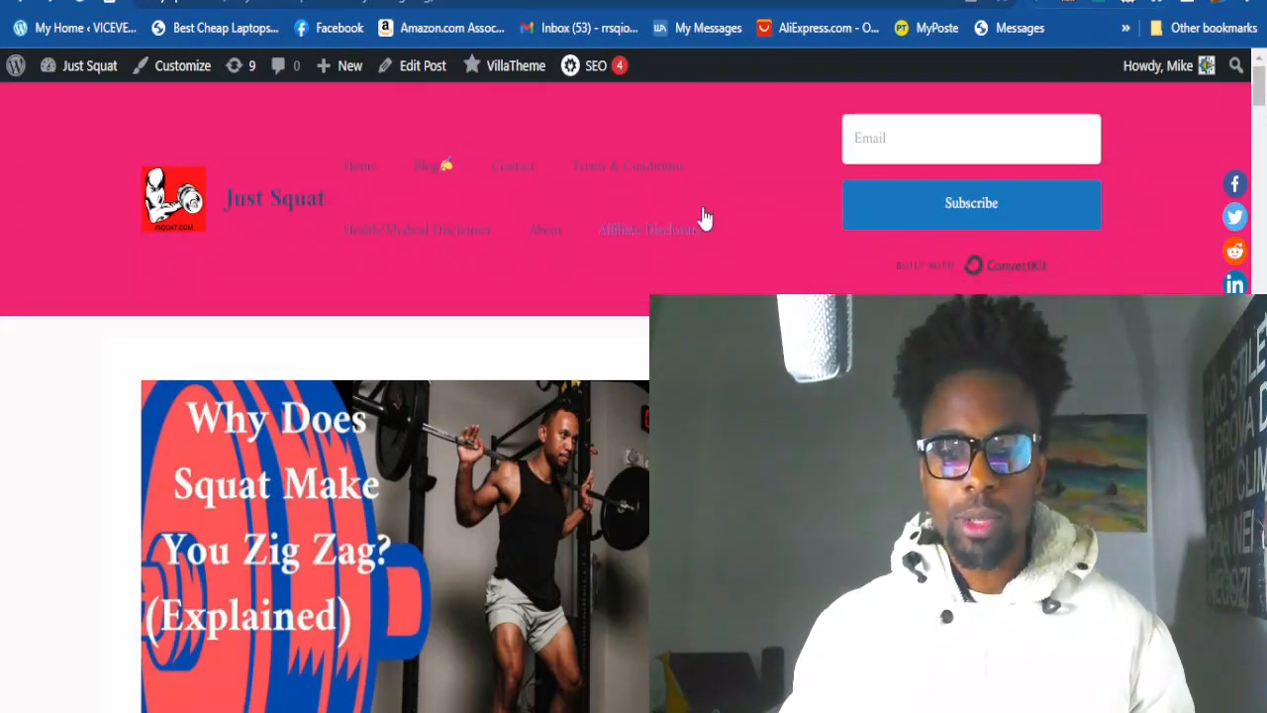
# Look over the "Why Does Squat Make You Zig Zag? (Explained)" post, from the site header through the table of contents and article sections
pyautogui.scroll(-3, 701, 238)
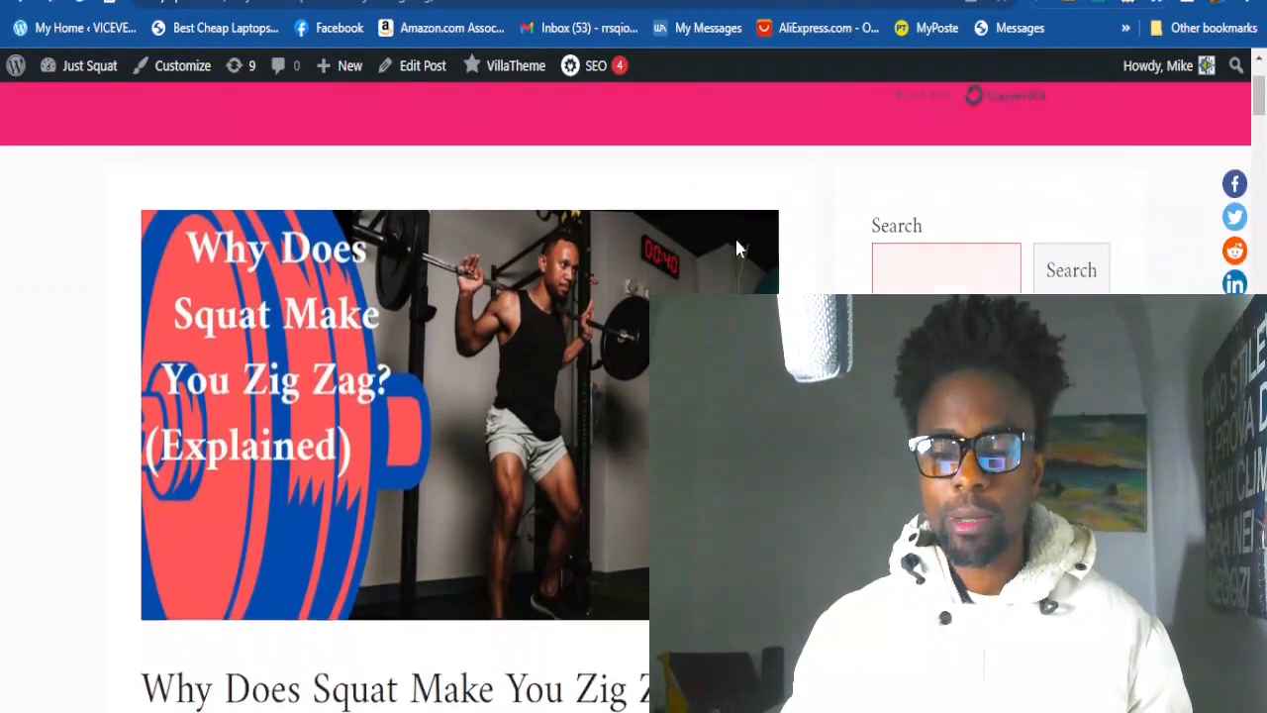
pyautogui.scroll(3, 738, 247)
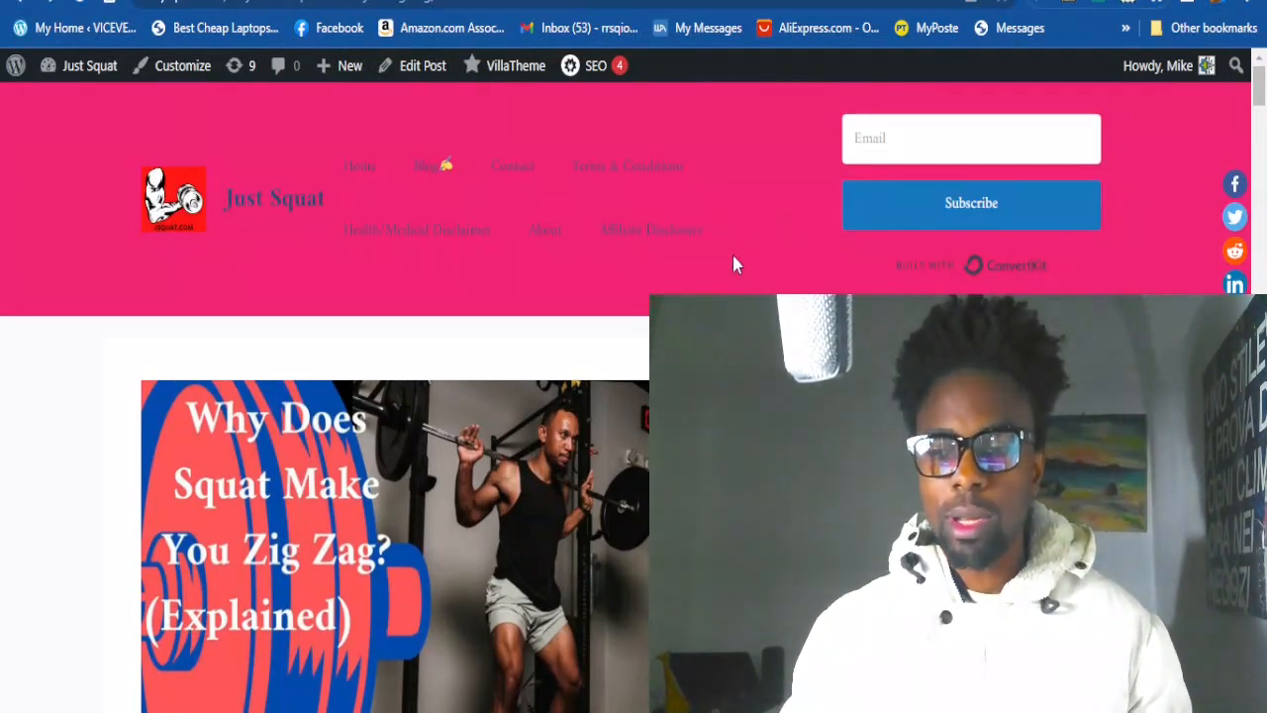
pyautogui.scroll(-3, 348, 273)
pyautogui.scroll(3, 348, 273)
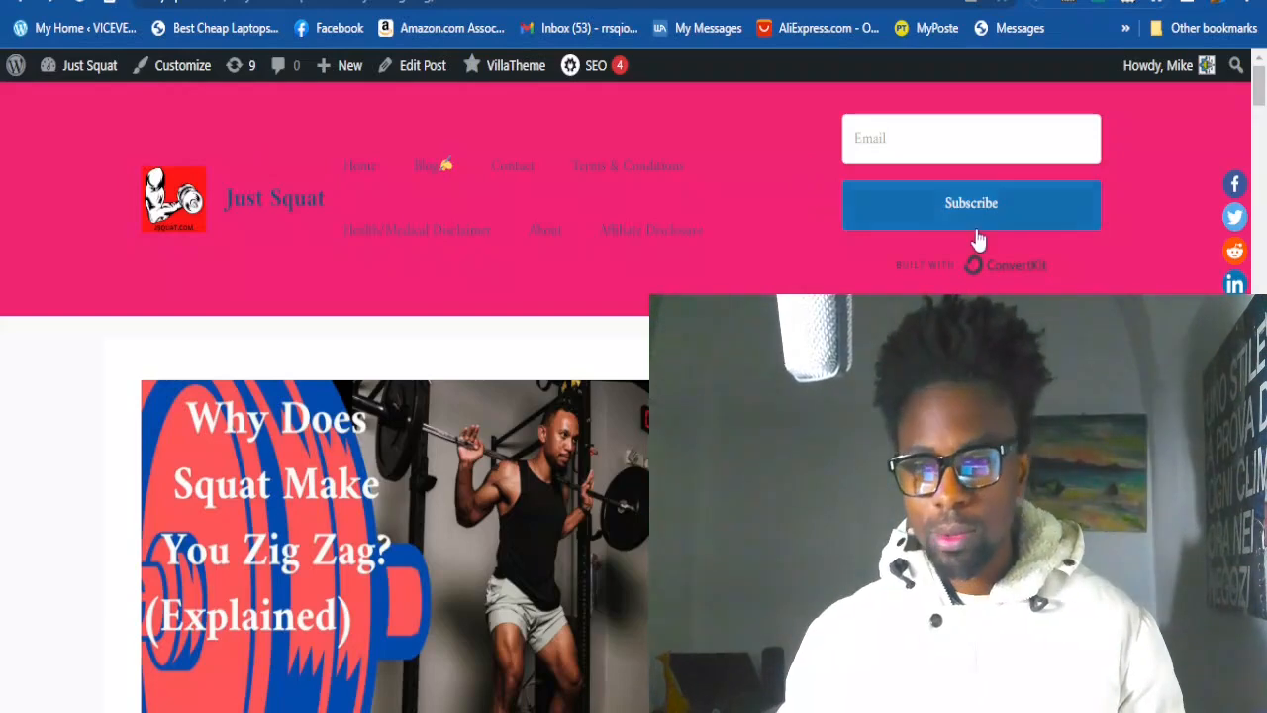
pyautogui.scroll(-3, 772, 208)
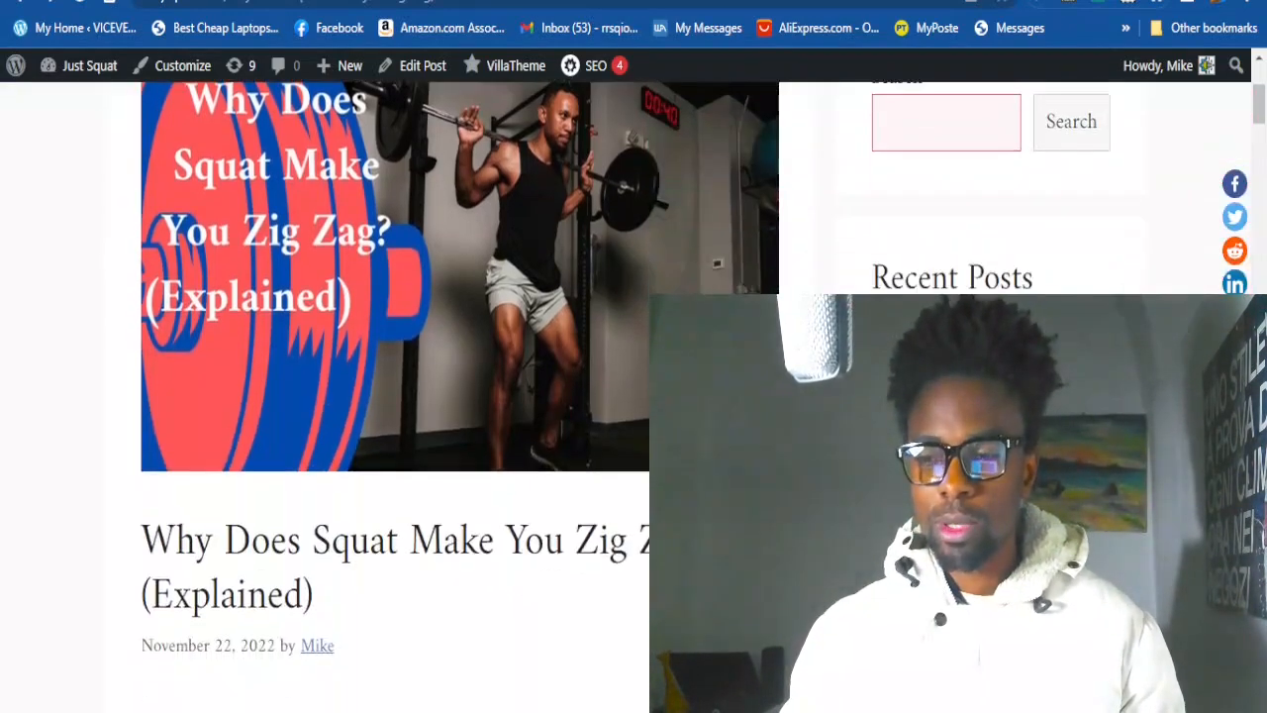
pyautogui.scroll(3, 543, 261)
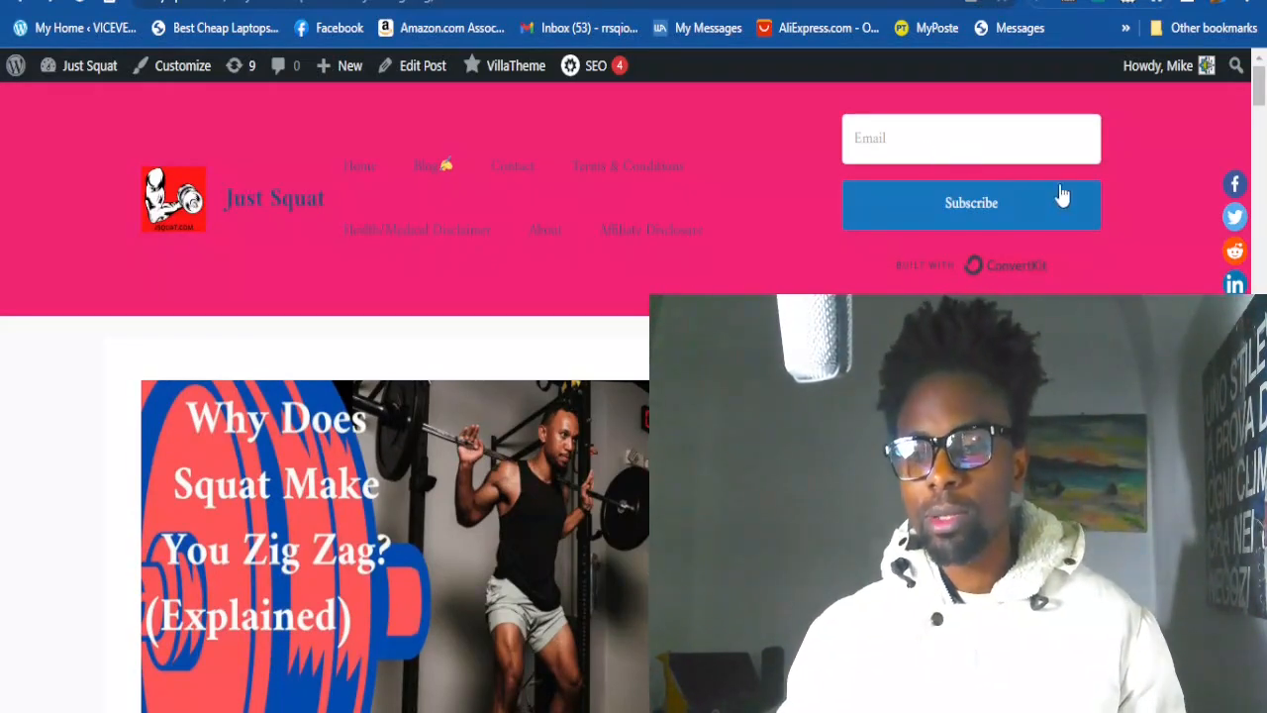
pyautogui.scroll(-1, 1075, 261)
pyautogui.scroll(-5, 634, 396)
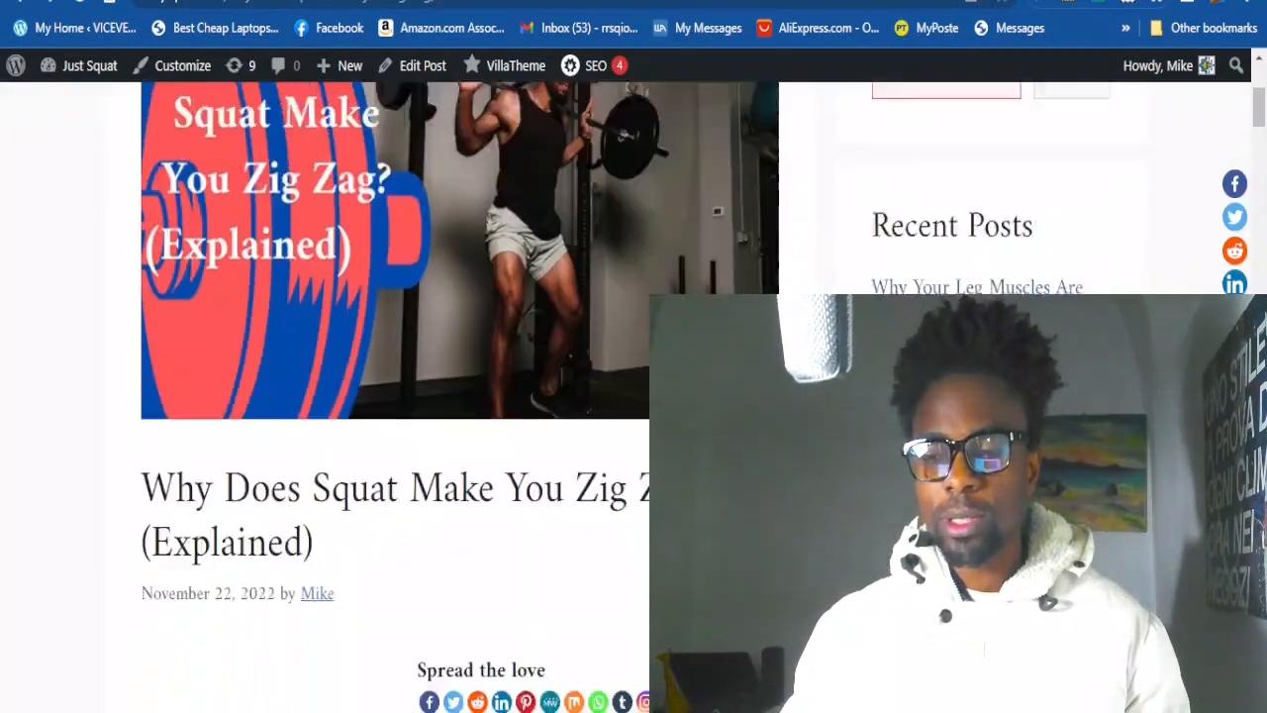
pyautogui.scroll(3, 633, 396)
pyautogui.scroll(-5, 1262, 178)
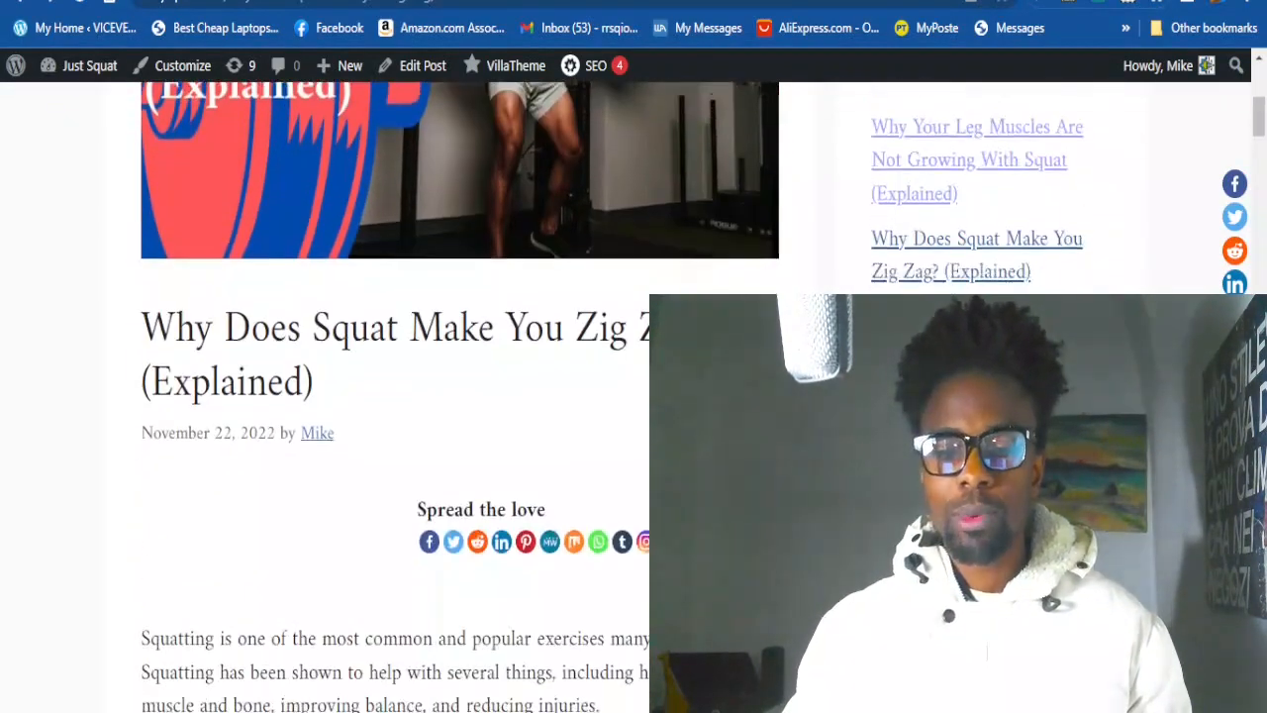
pyautogui.scroll(1, 1262, 178)
pyautogui.scroll(-9, 1262, 178)
pyautogui.scroll(-6, 1262, 179)
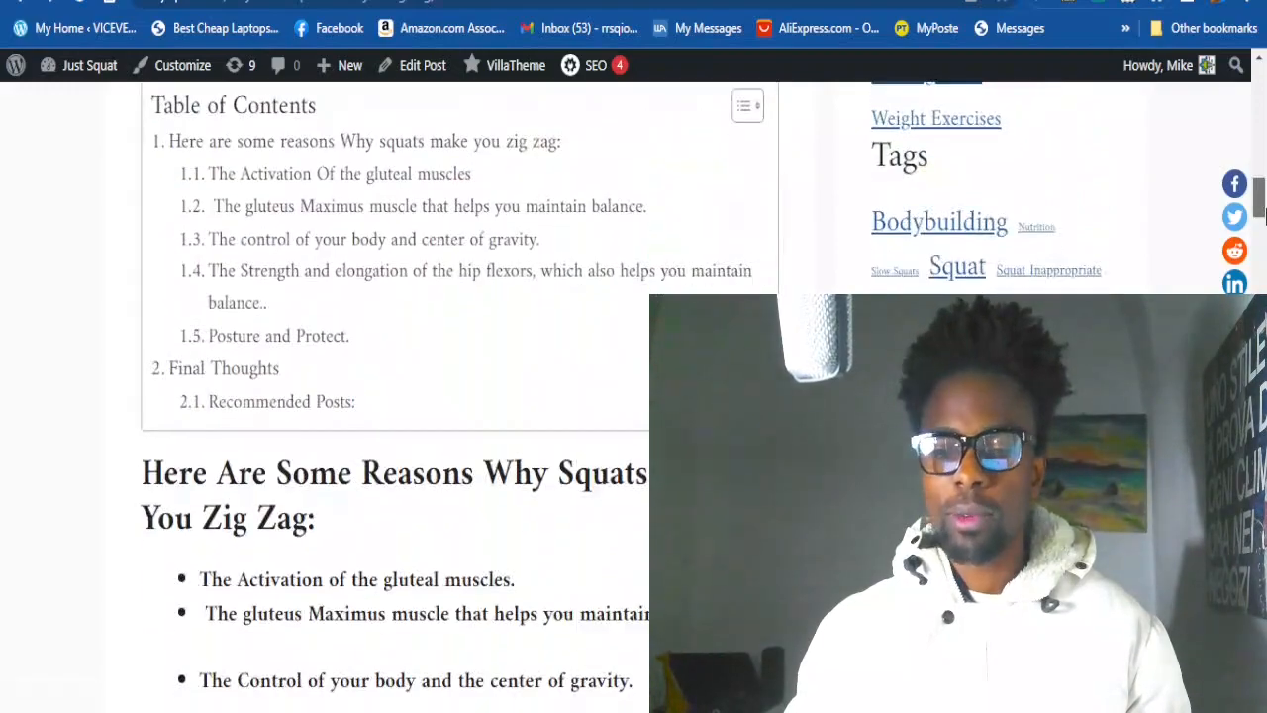
pyautogui.scroll(8, 1262, 174)
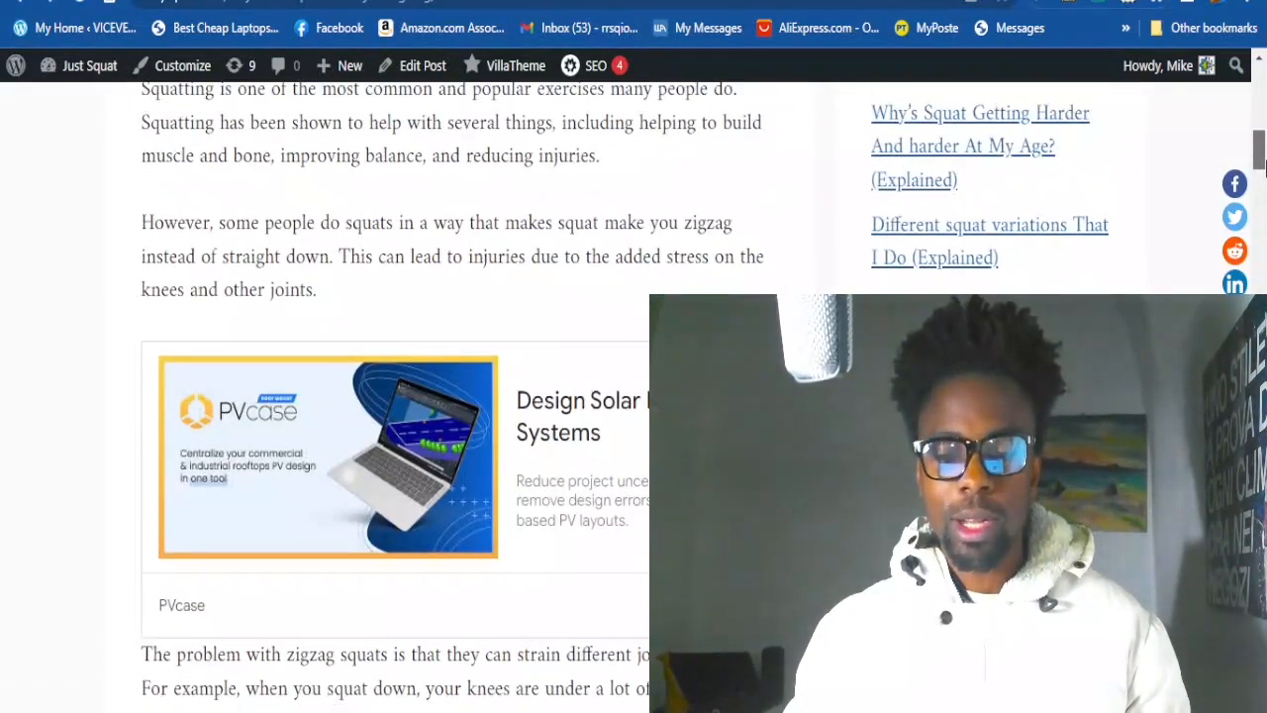
pyautogui.scroll(-10, 1262, 168)
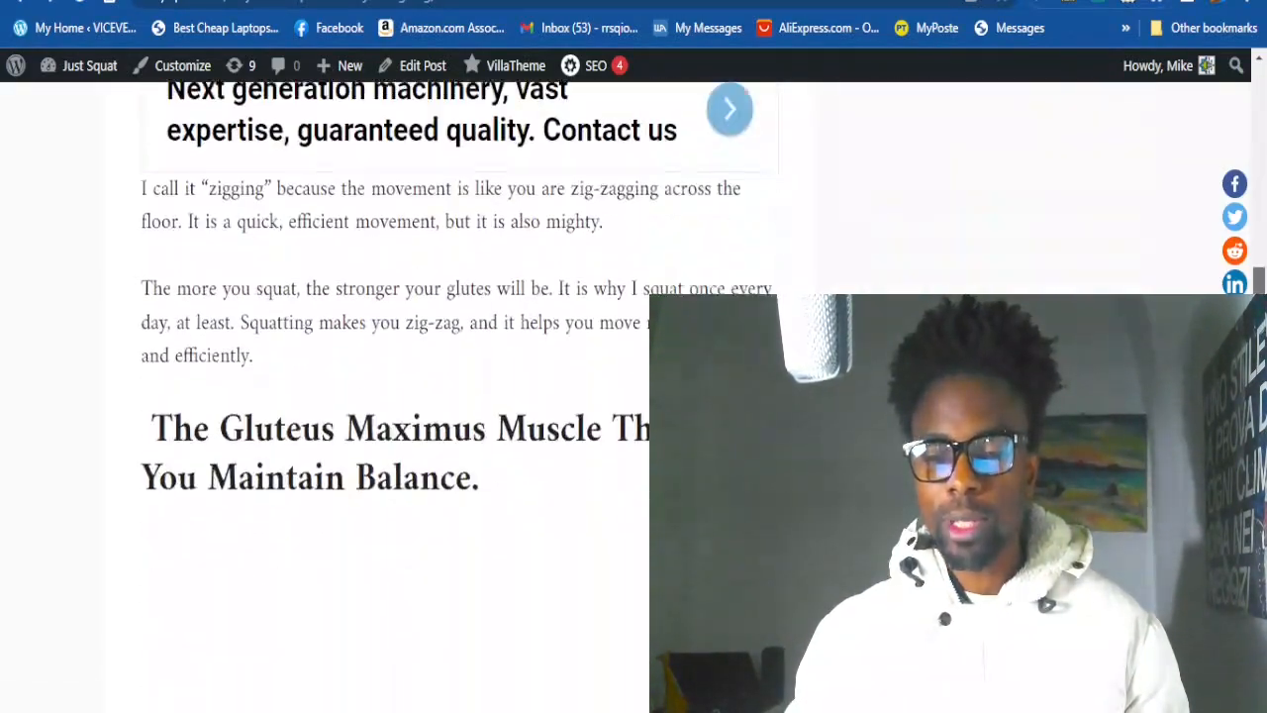
pyautogui.moveTo(1259, 282); pyautogui.dragTo(1259, 315)
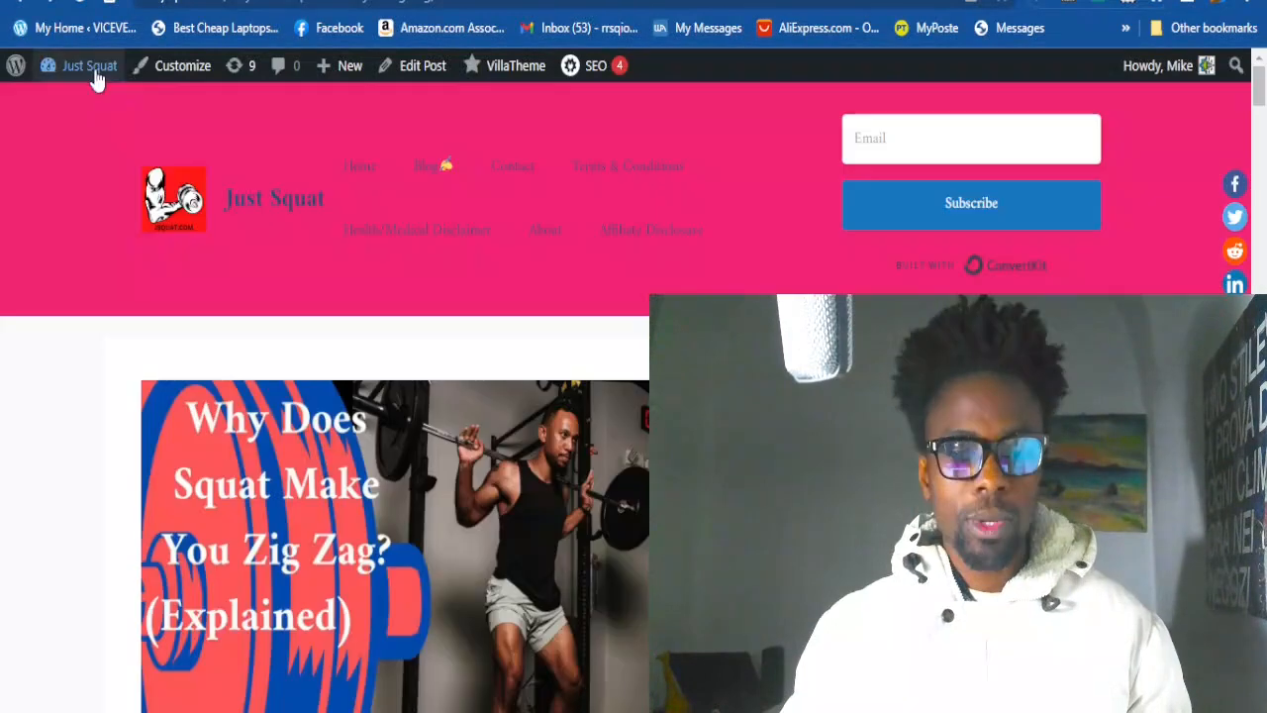
# Open the Themes page in the Just Squat site's dashboard and review the active theme's details
pyautogui.moveTo(96, 75)
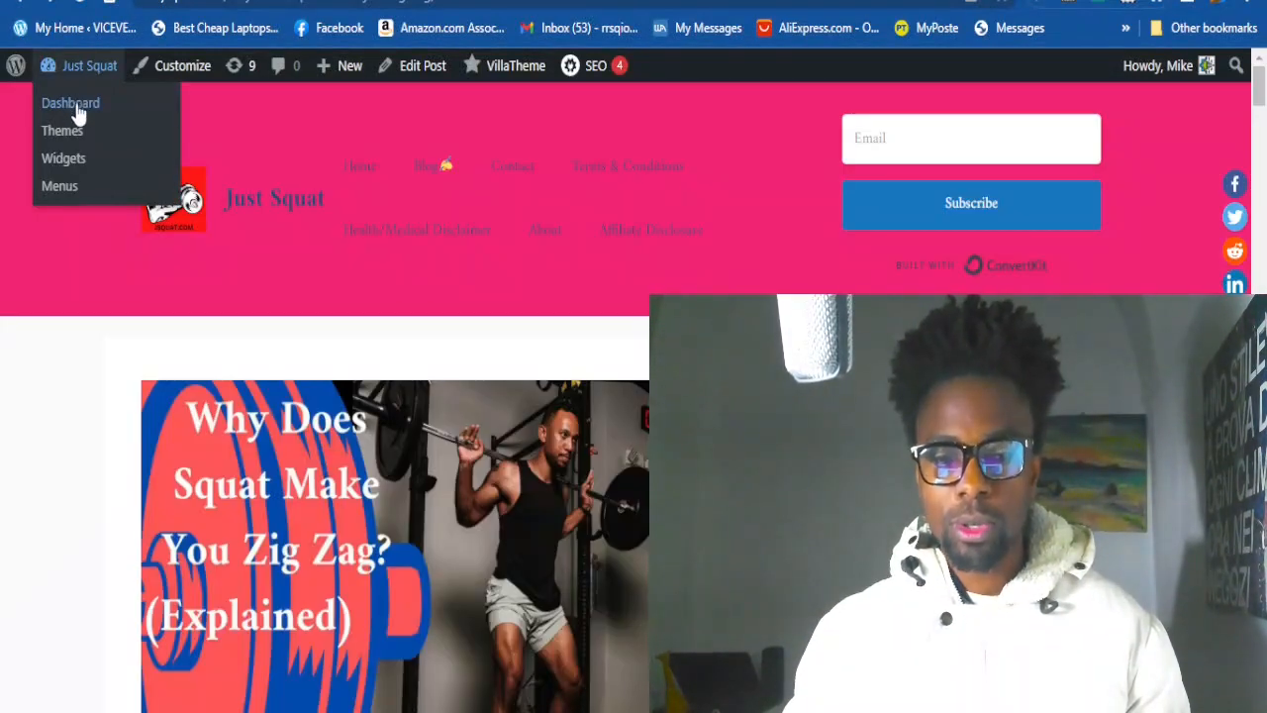
pyautogui.scroll(-2, 87, 87)
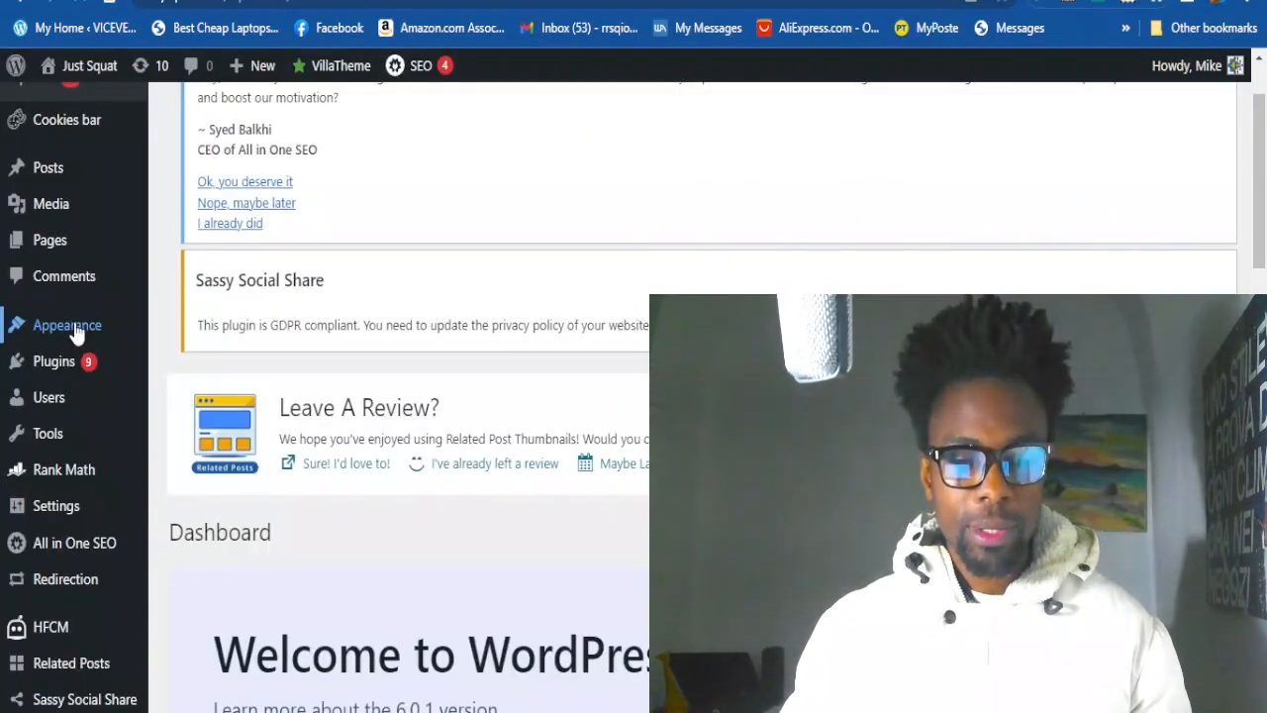
pyautogui.moveTo(74, 334)
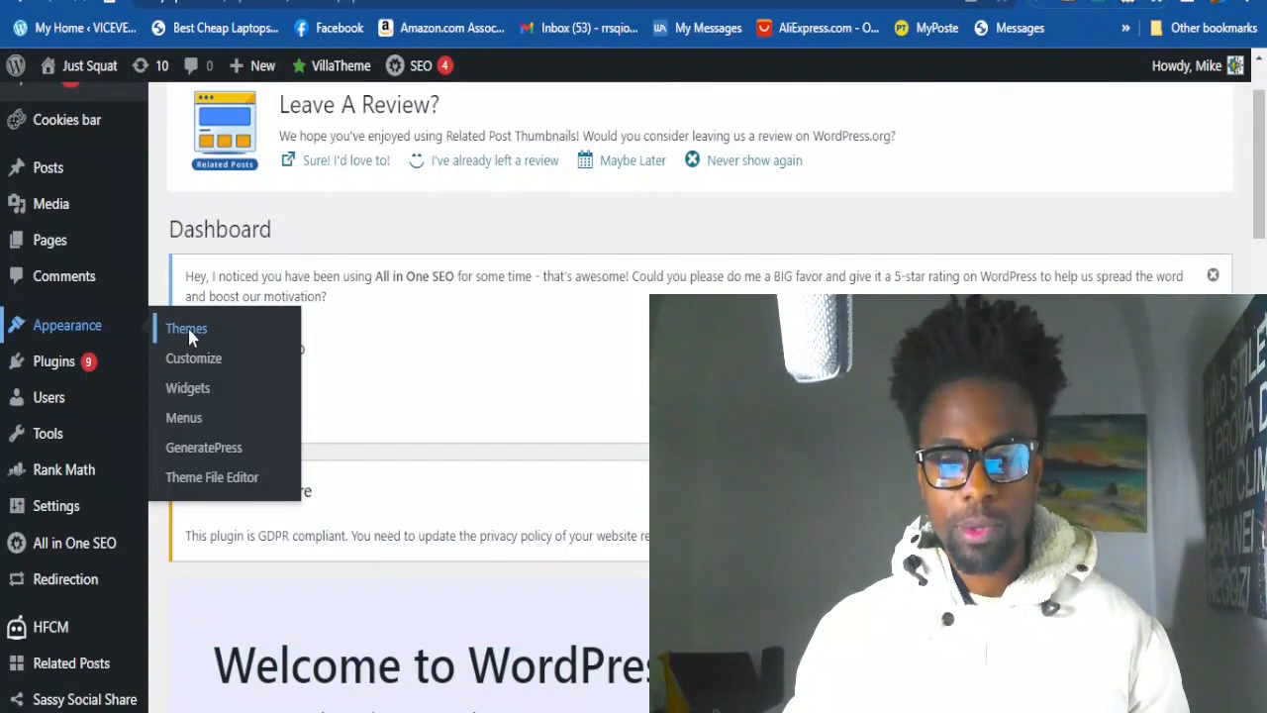
pyautogui.click(189, 335)
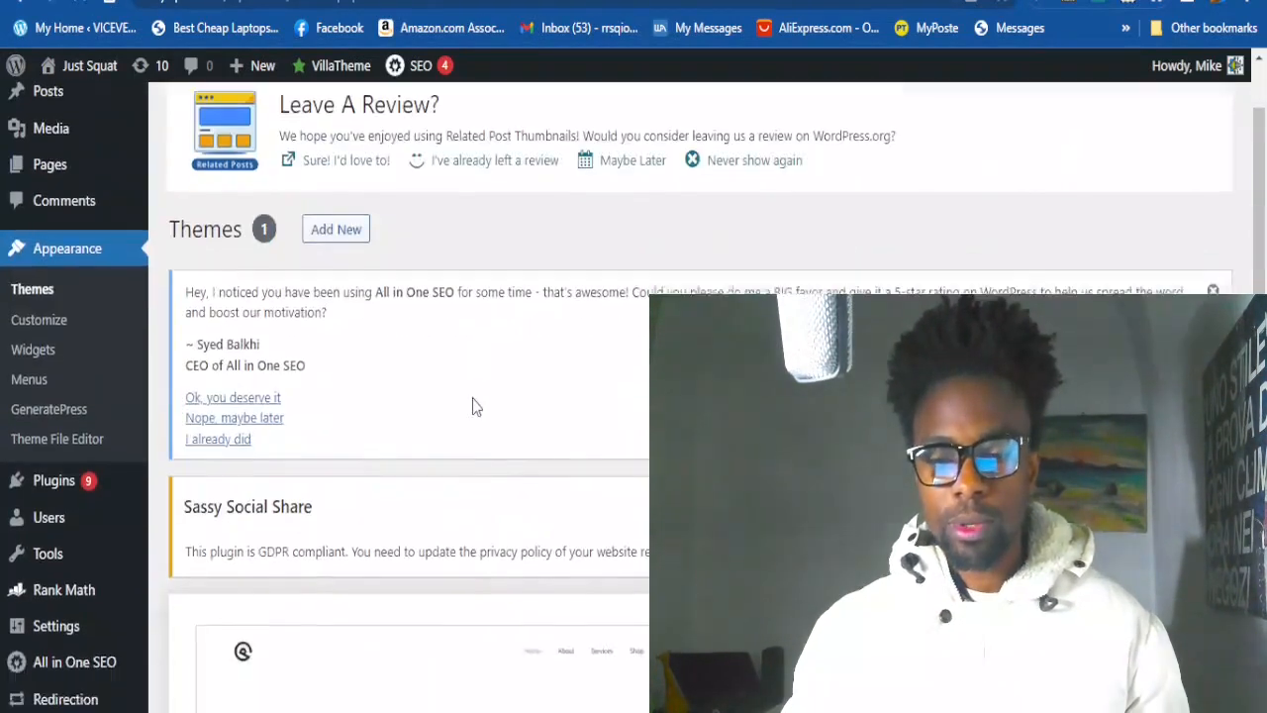
pyautogui.scroll(-10, 472, 406)
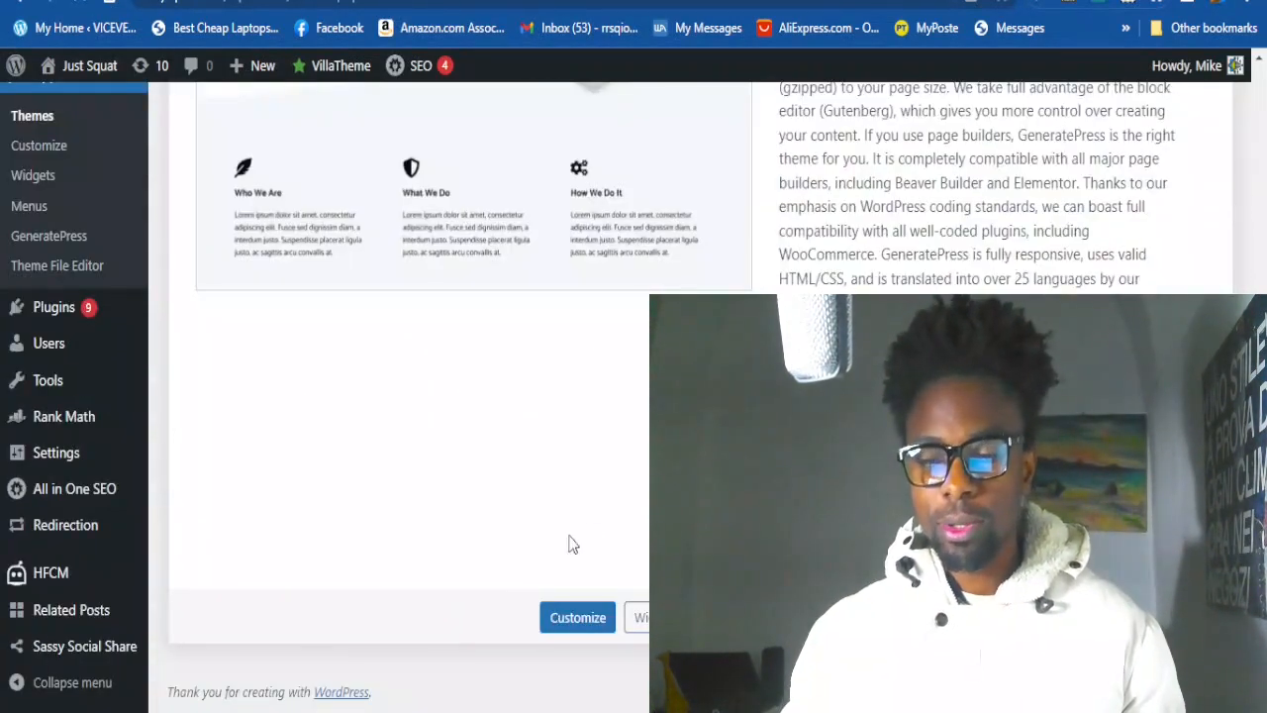
pyautogui.scroll(3, 473, 396)
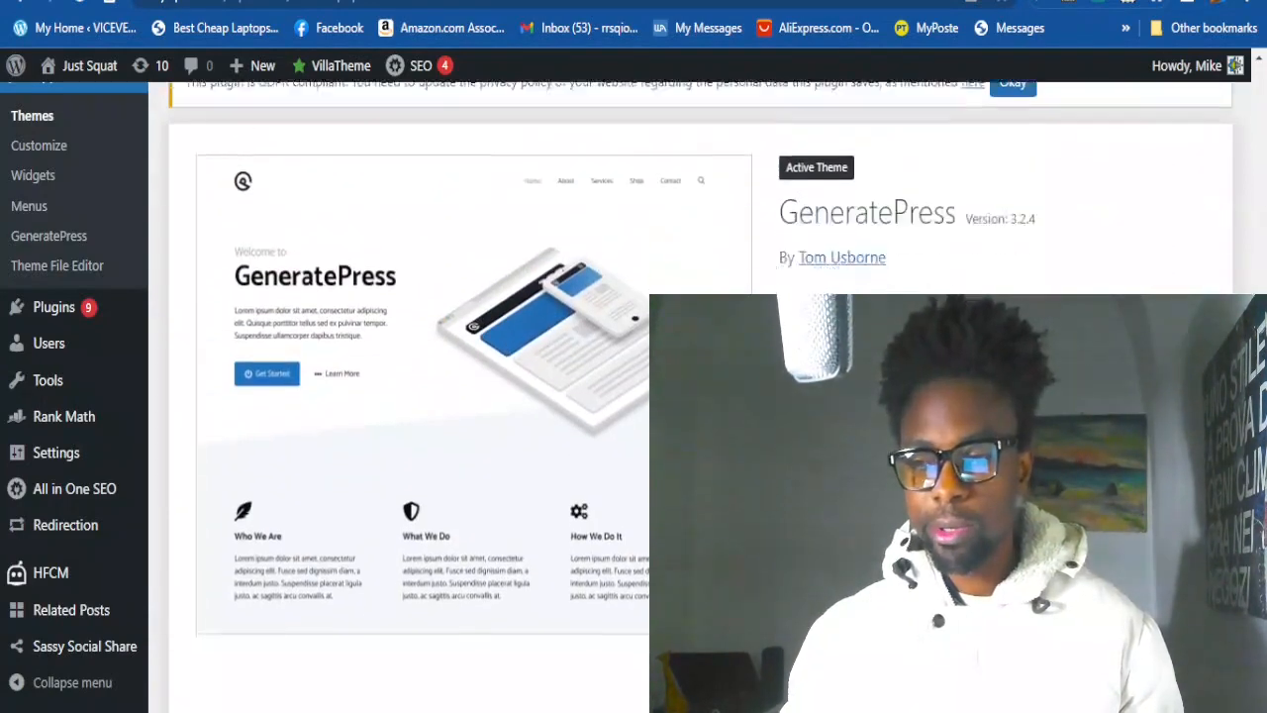
pyautogui.scroll(-3, 472, 396)
pyautogui.scroll(10, 472, 396)
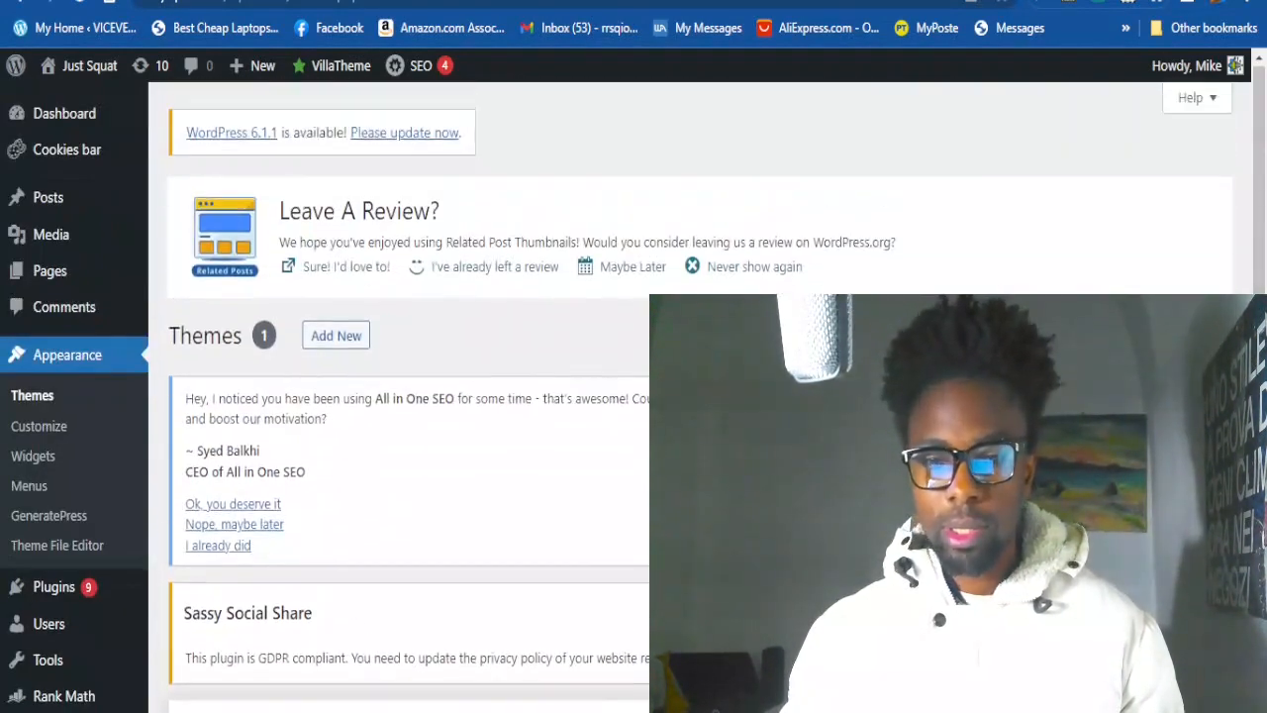
# Search the themes available for installation for "generatepress"
pyautogui.click(337, 337)
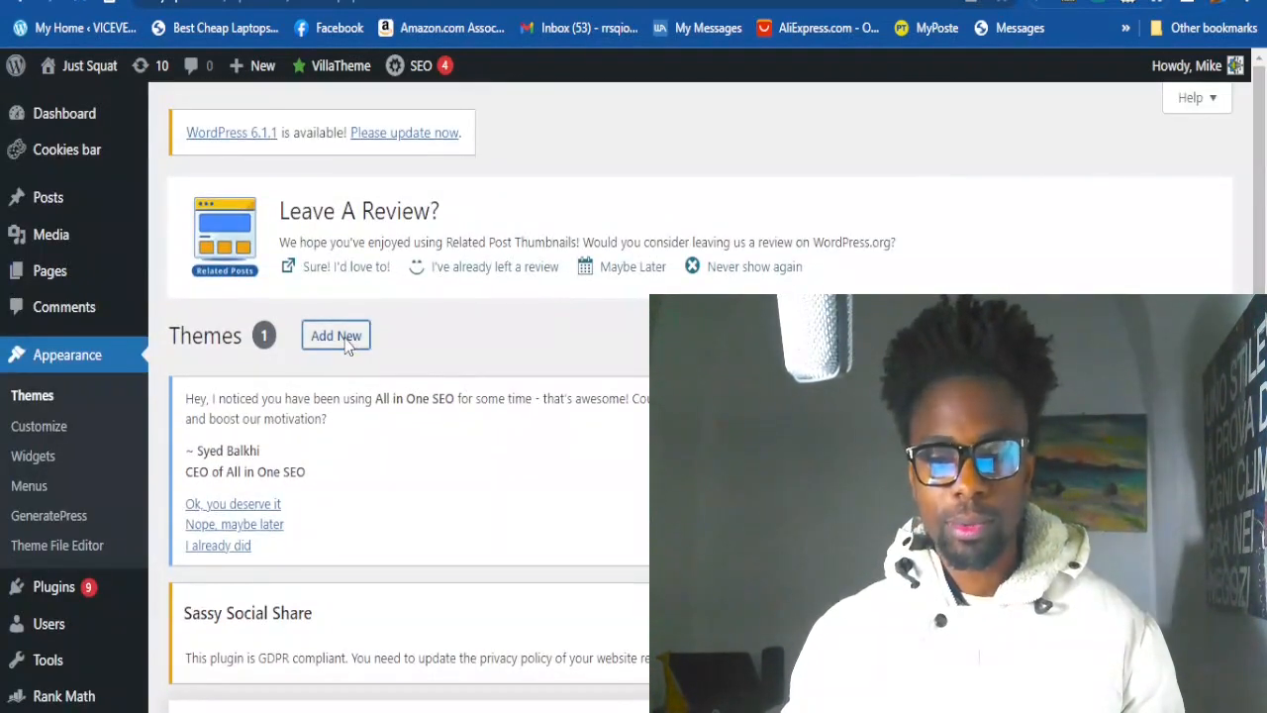
pyautogui.scroll(-5, 495, 370)
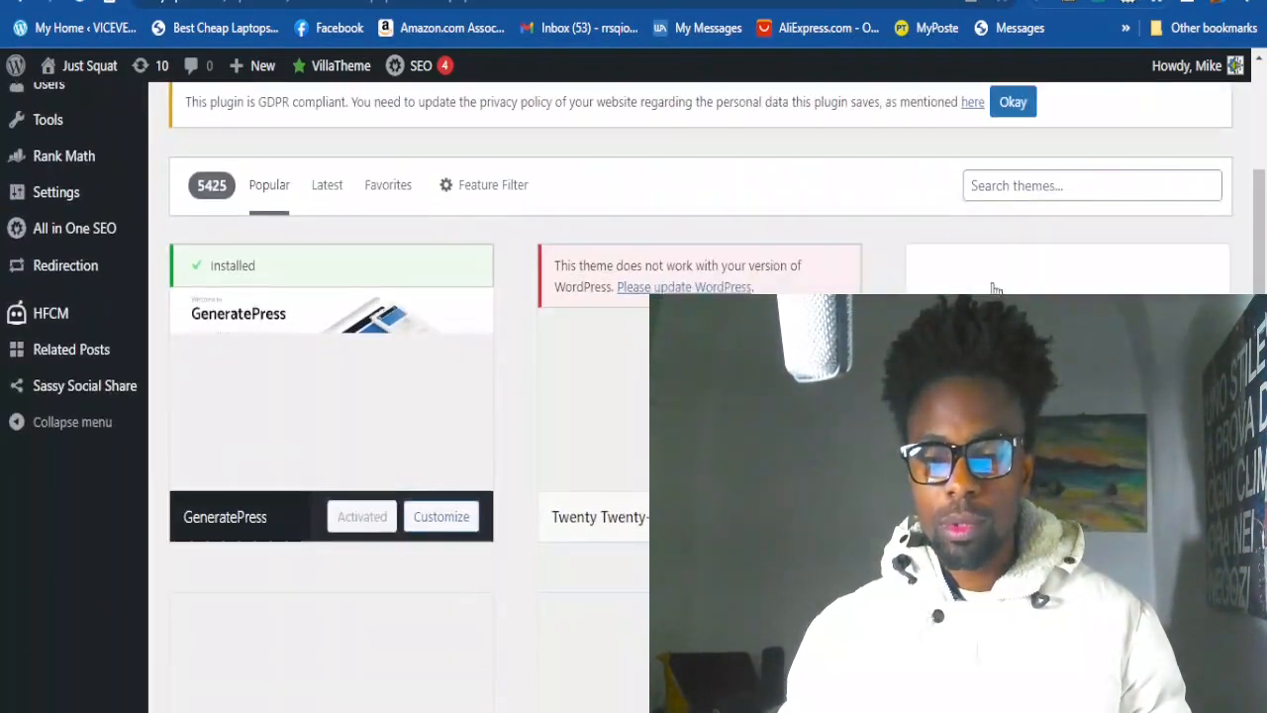
pyautogui.click(1012, 185)
pyautogui.write('generatepress')
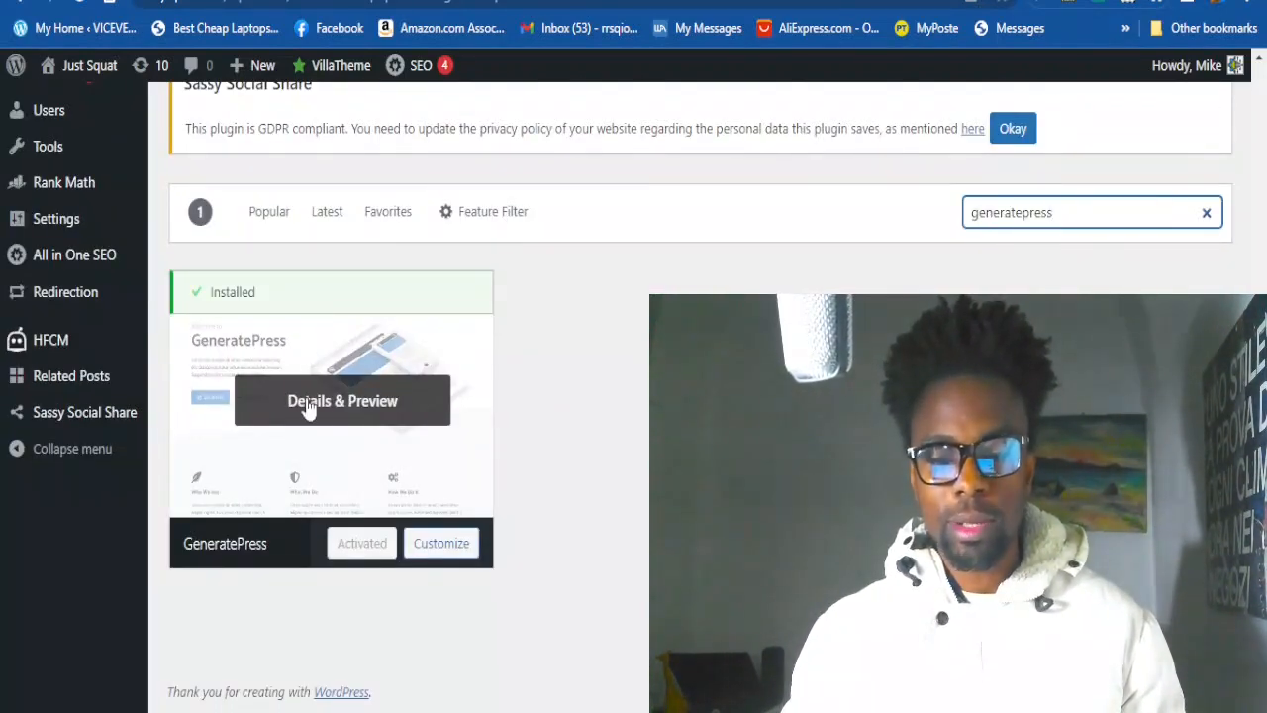
pyautogui.scroll(5, 530, 402)
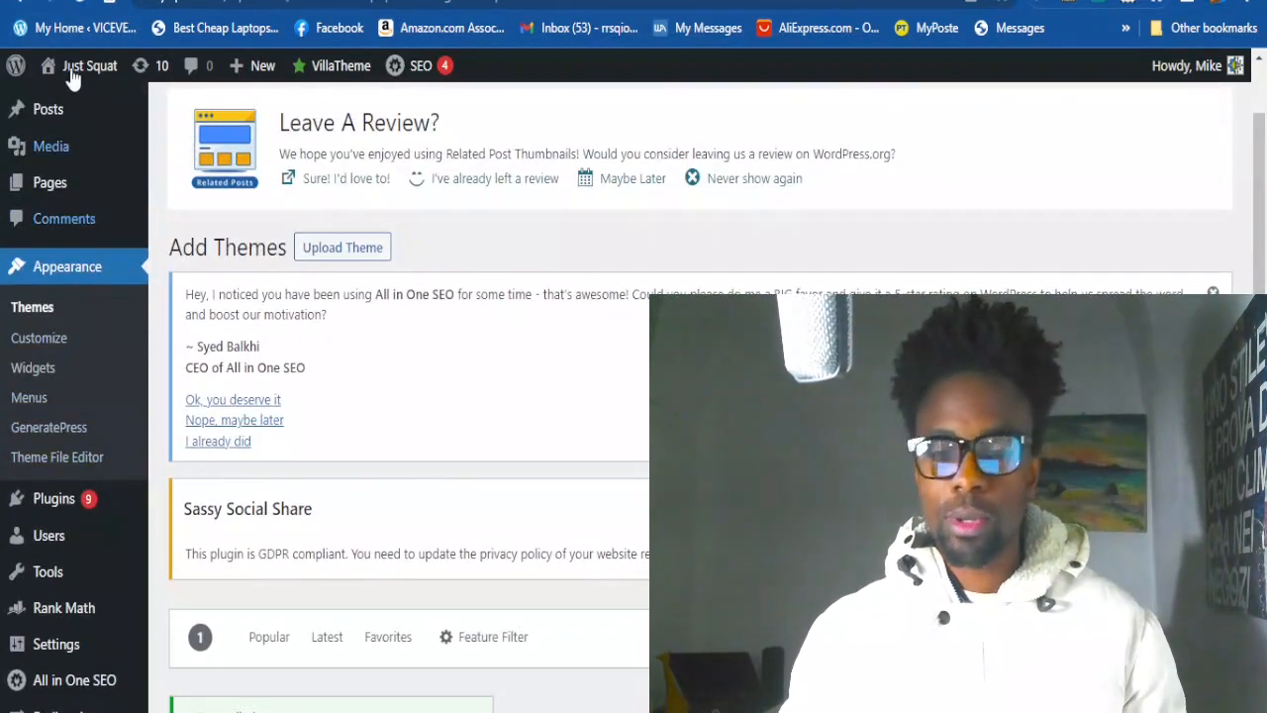
# Open the site's theme customizer and show its Site Identity settings
pyautogui.moveTo(71, 89)
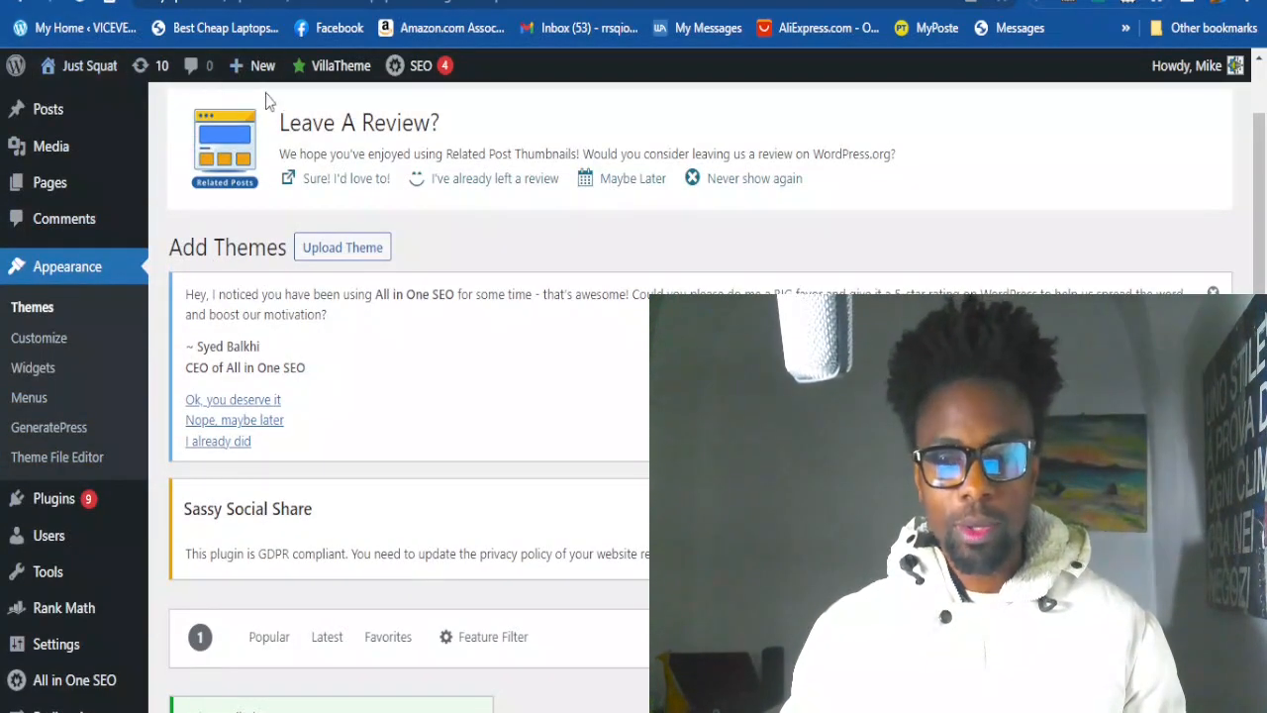
pyautogui.scroll(-1, 336, 129)
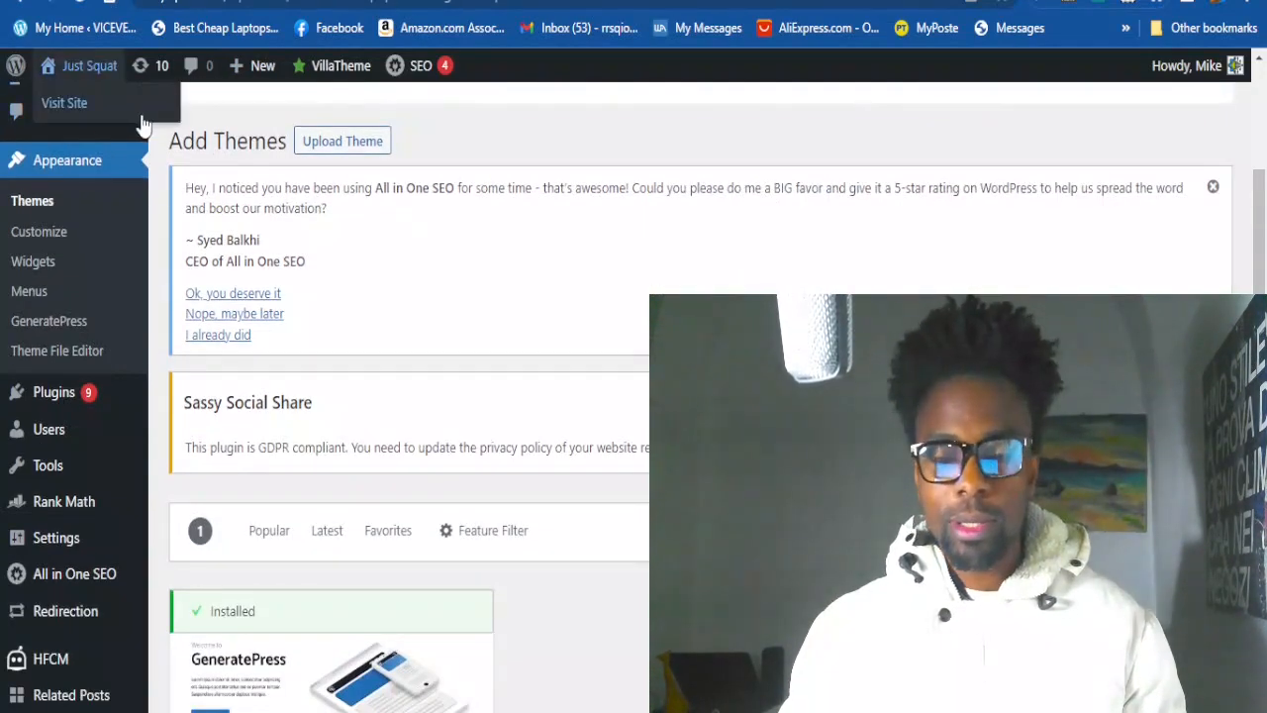
pyautogui.scroll(-1, 139, 127)
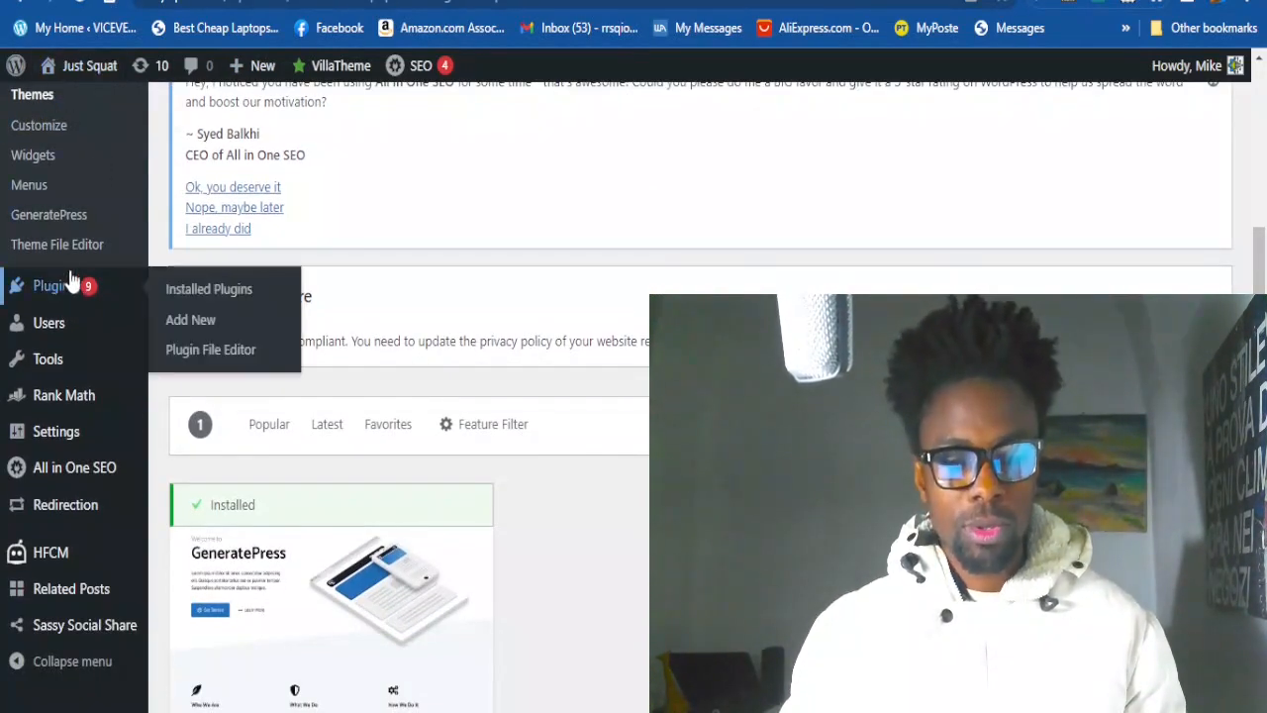
pyautogui.scroll(3, 58, 414)
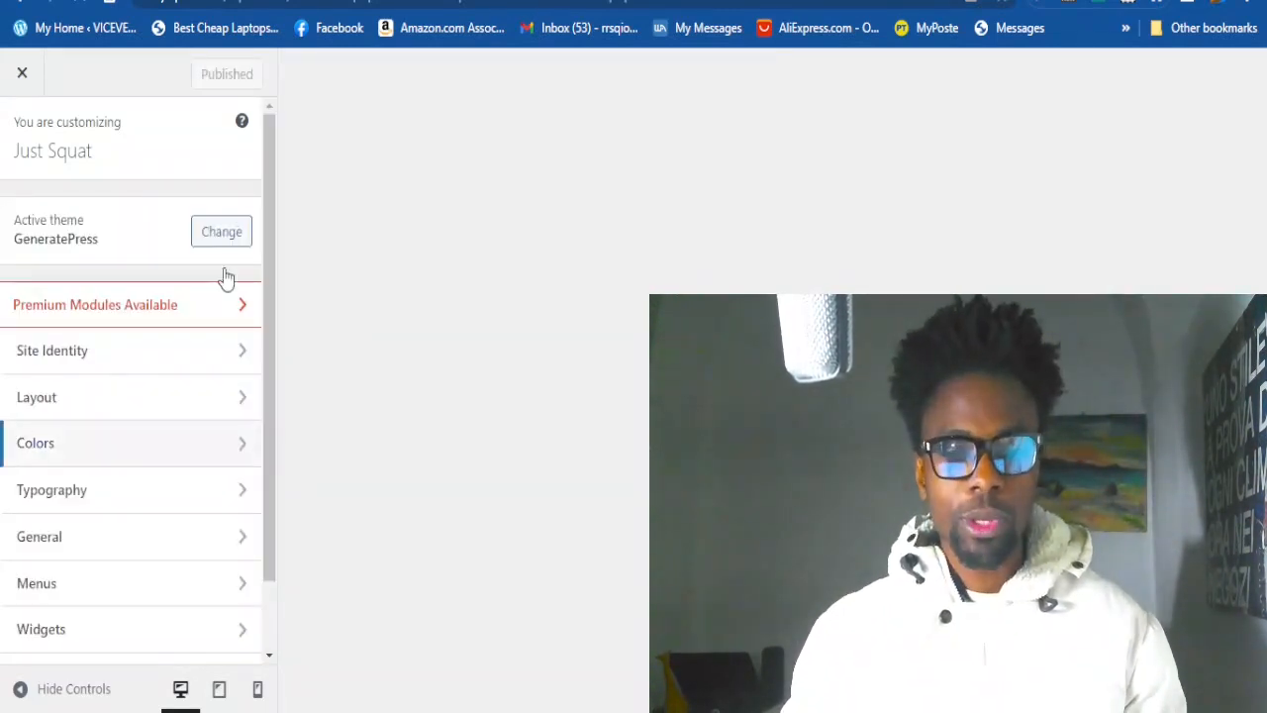
pyautogui.scroll(-1, 226, 294)
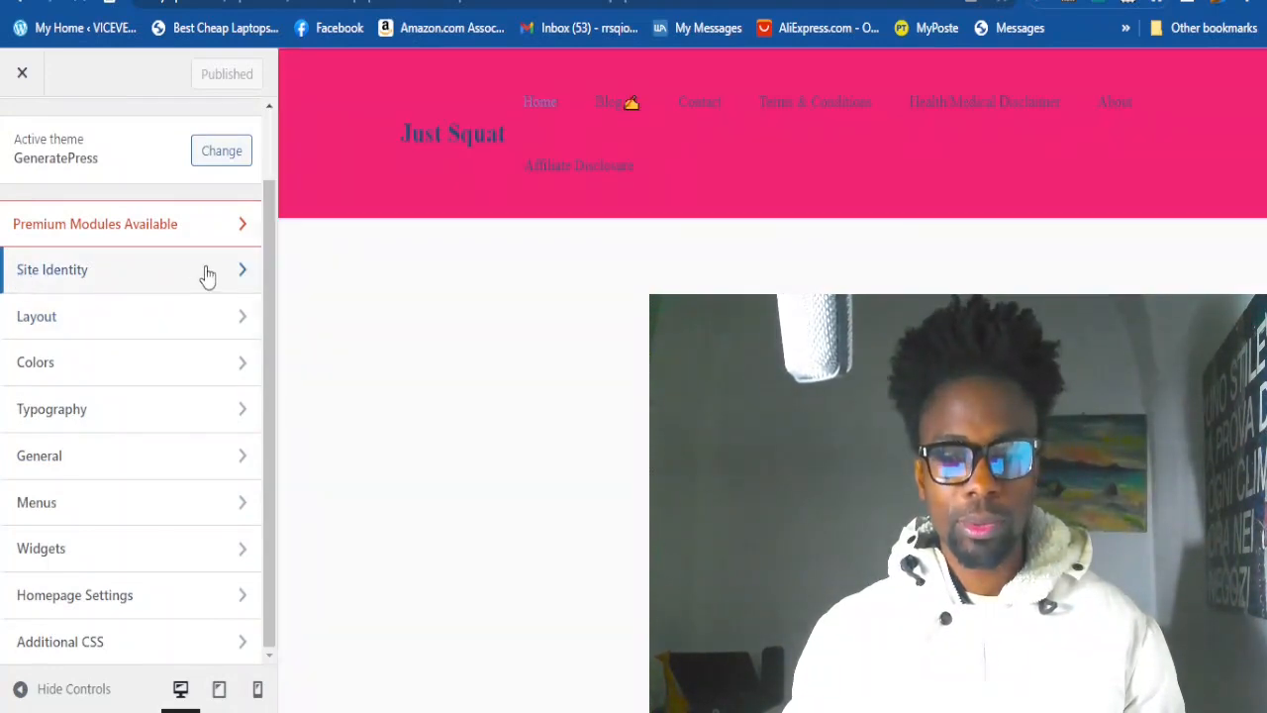
pyautogui.click(208, 276)
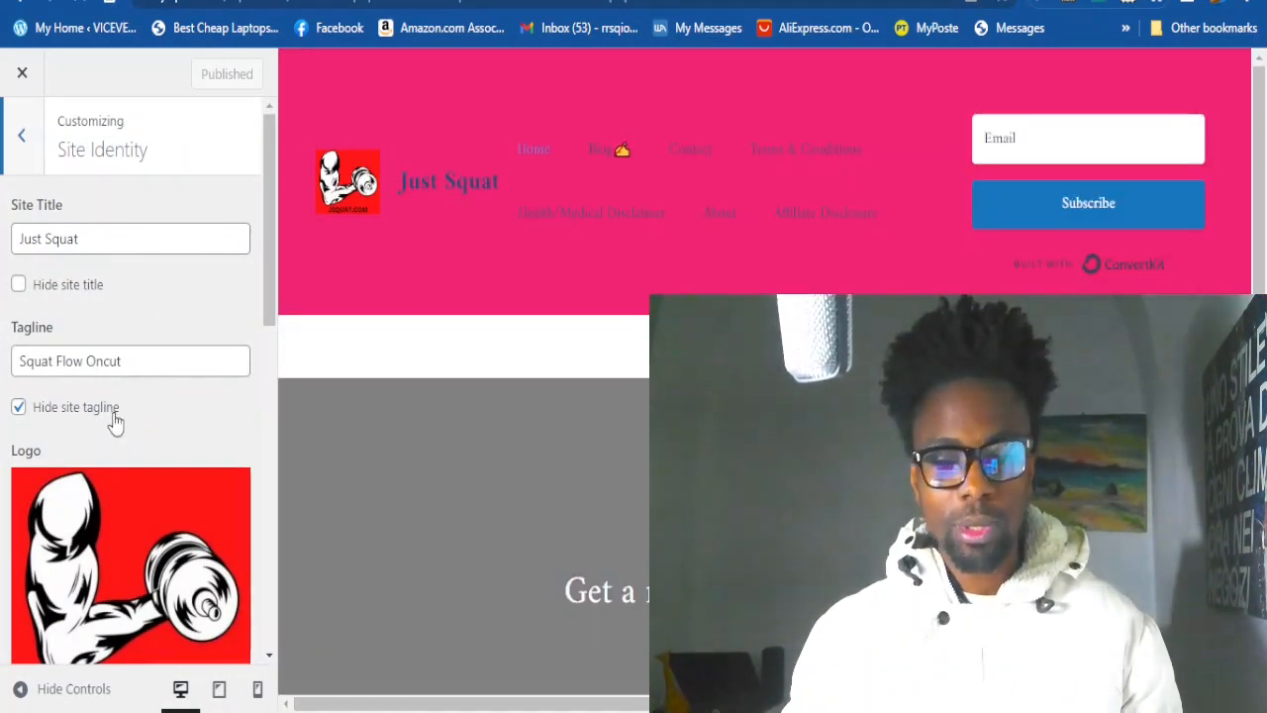
# Examine the logo, retina logo, logo width and site icon options in the Site Identity settings
pyautogui.scroll(-5, 252, 425)
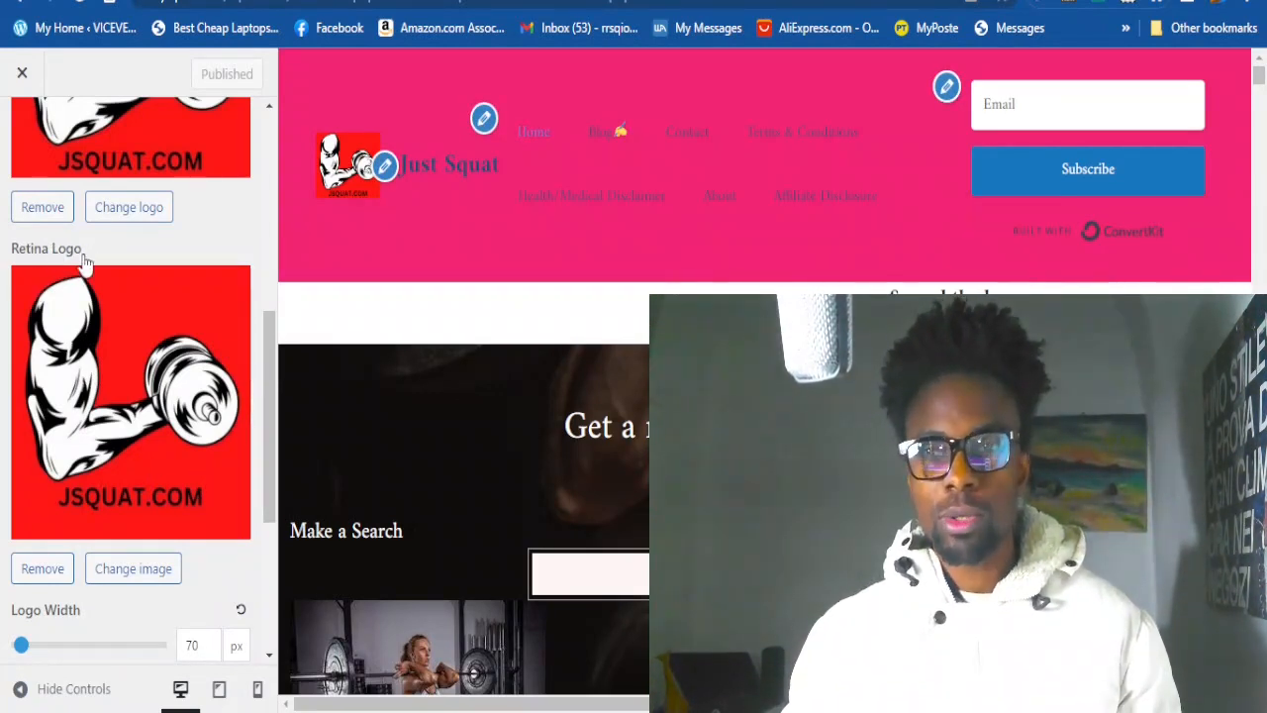
pyautogui.scroll(-2, 123, 372)
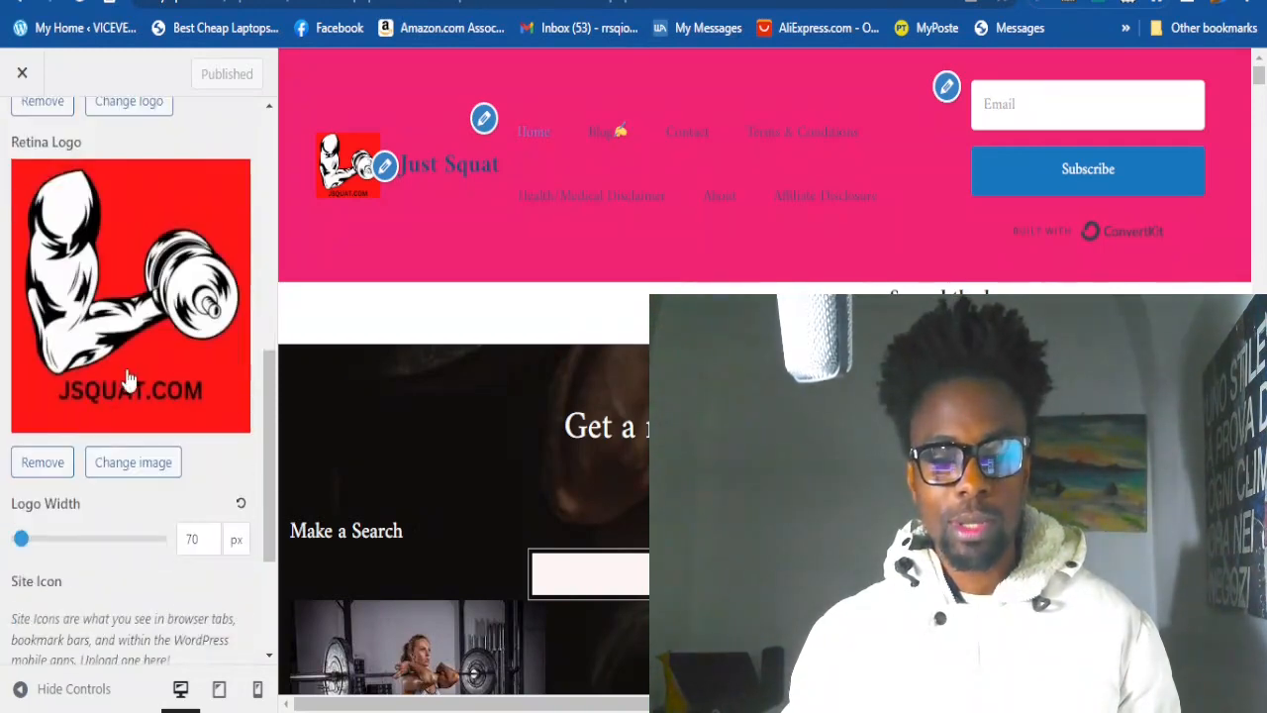
pyautogui.scroll(4, 115, 263)
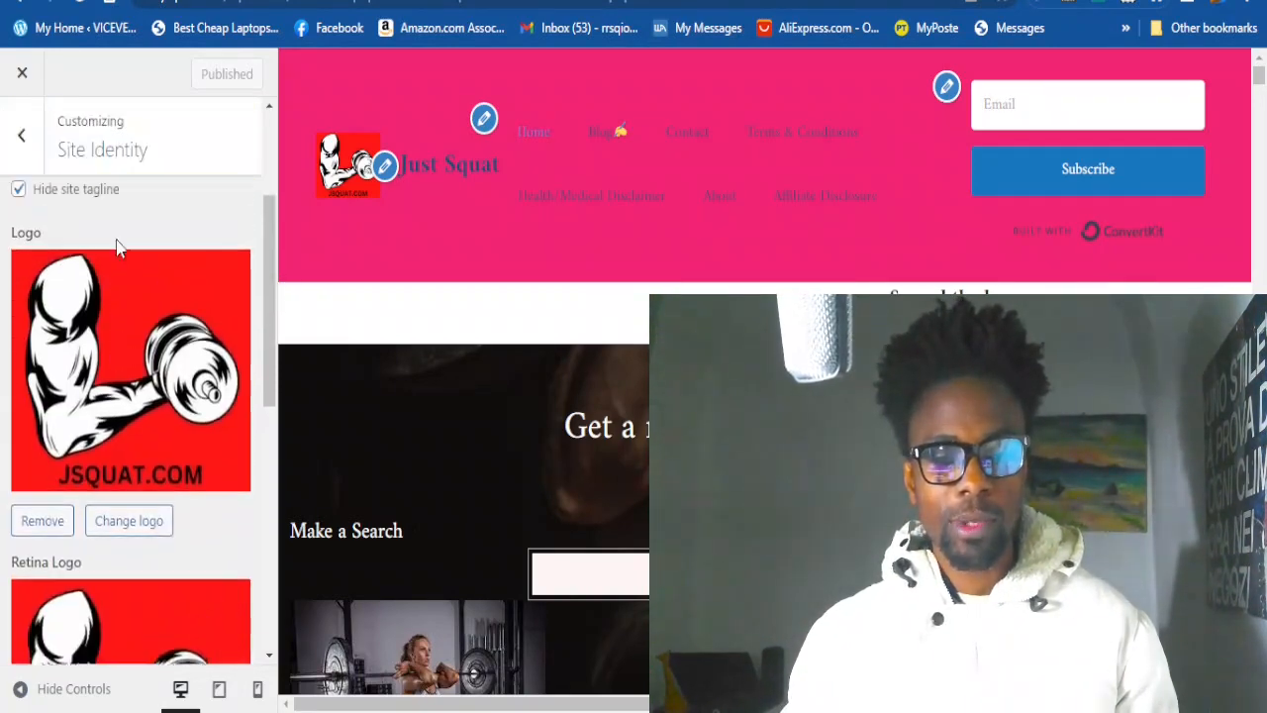
pyautogui.scroll(-6, 148, 442)
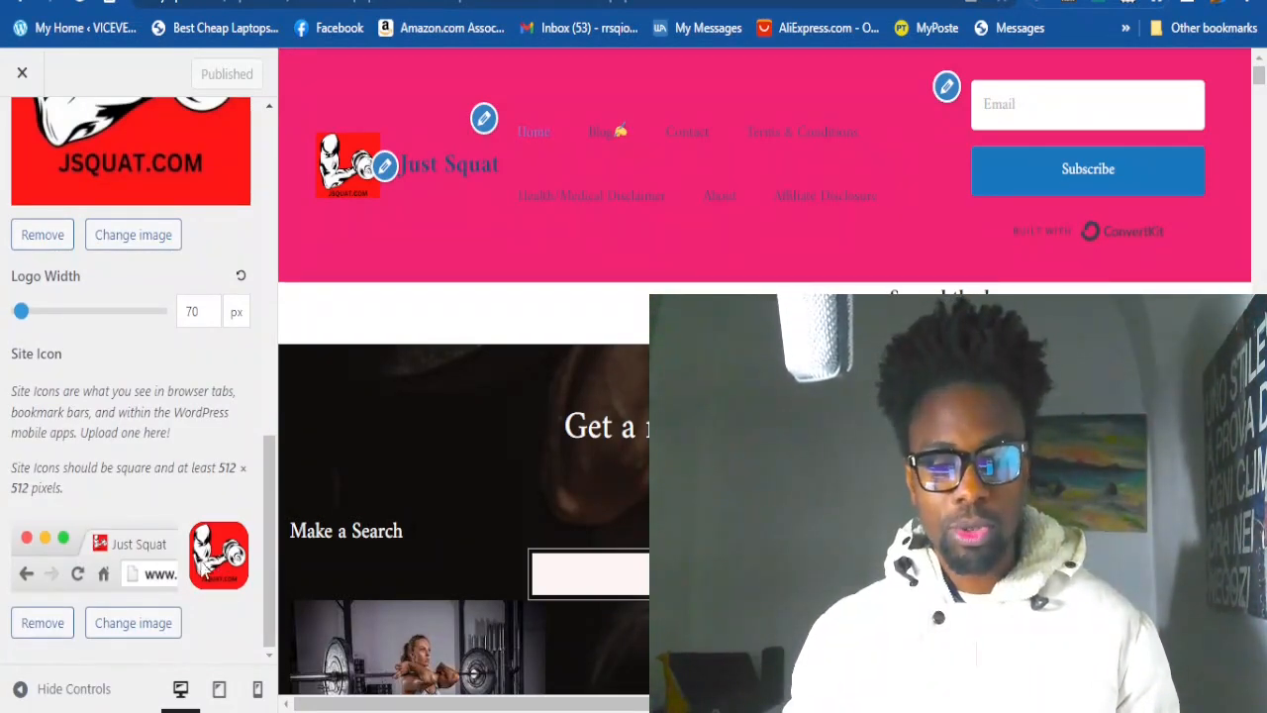
# Leave Site Identity and open the Blog section of the customizer's Layout settings
pyautogui.scroll(4, 206, 561)
pyautogui.click(21, 134)
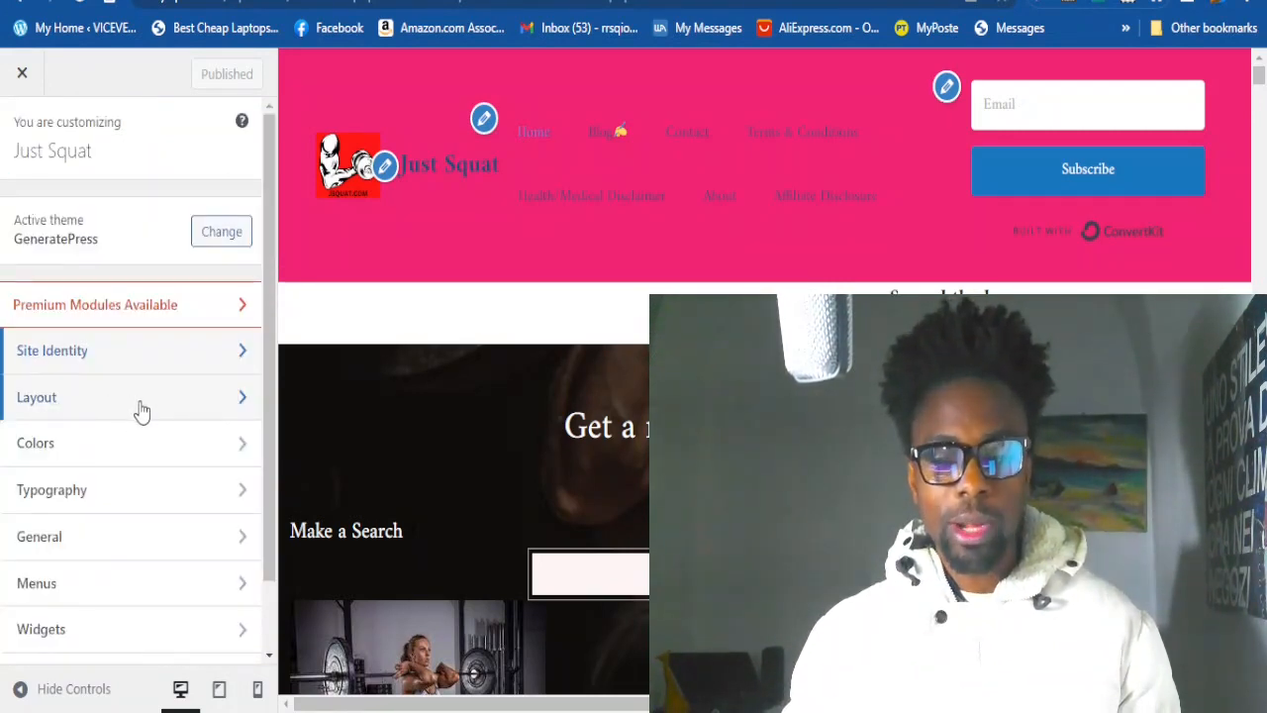
pyautogui.click(152, 405)
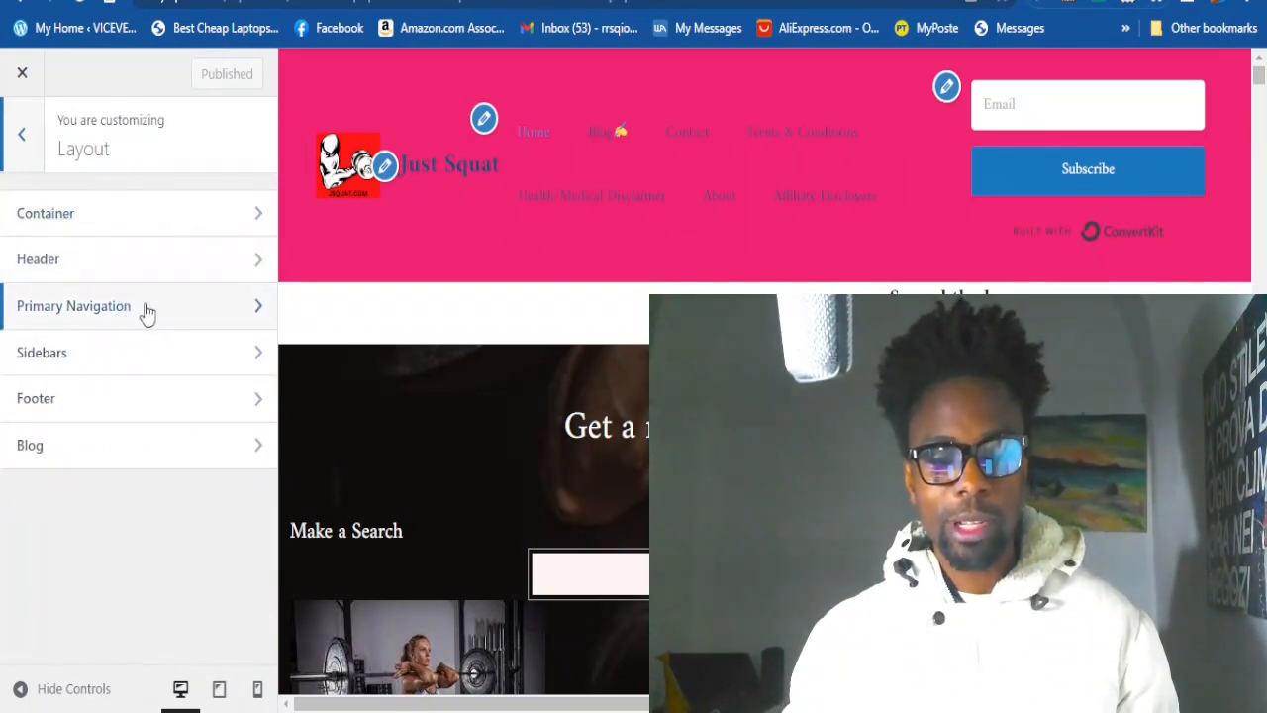
pyautogui.click(144, 452)
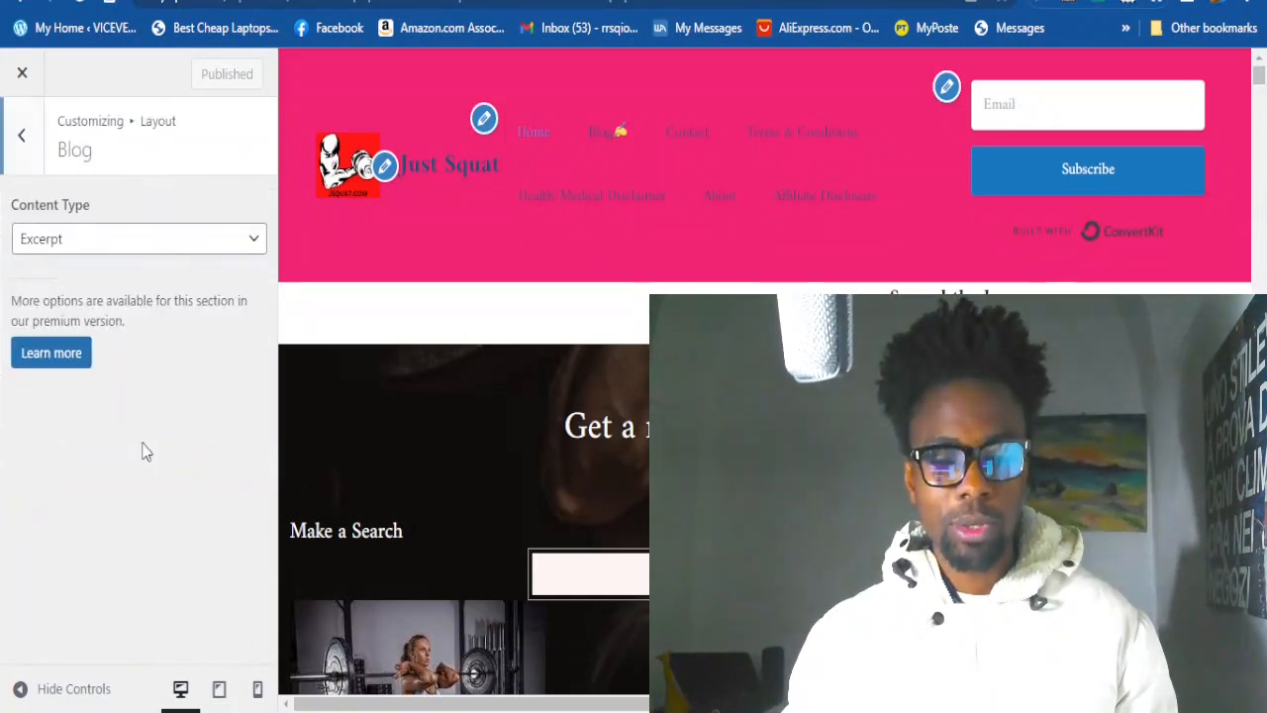
# Leave the Blog and Layout settings and open the customizer's Colors section
pyautogui.press('Tab')
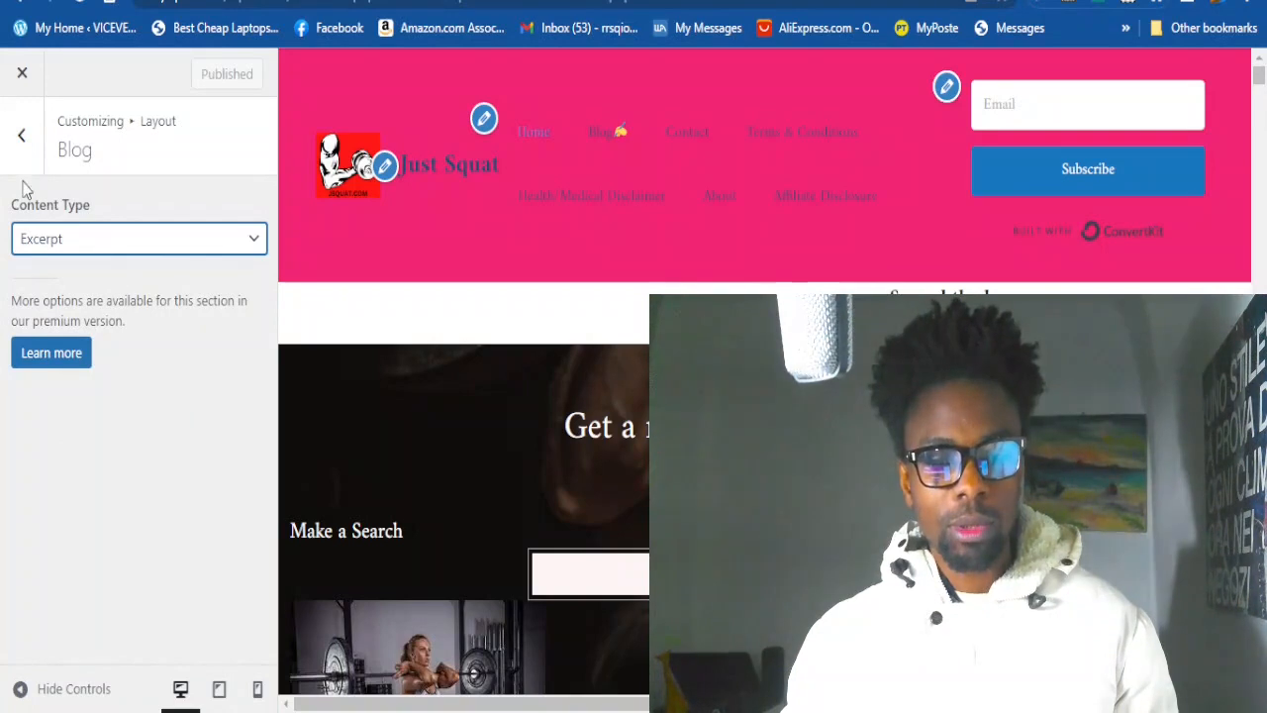
pyautogui.click(22, 134)
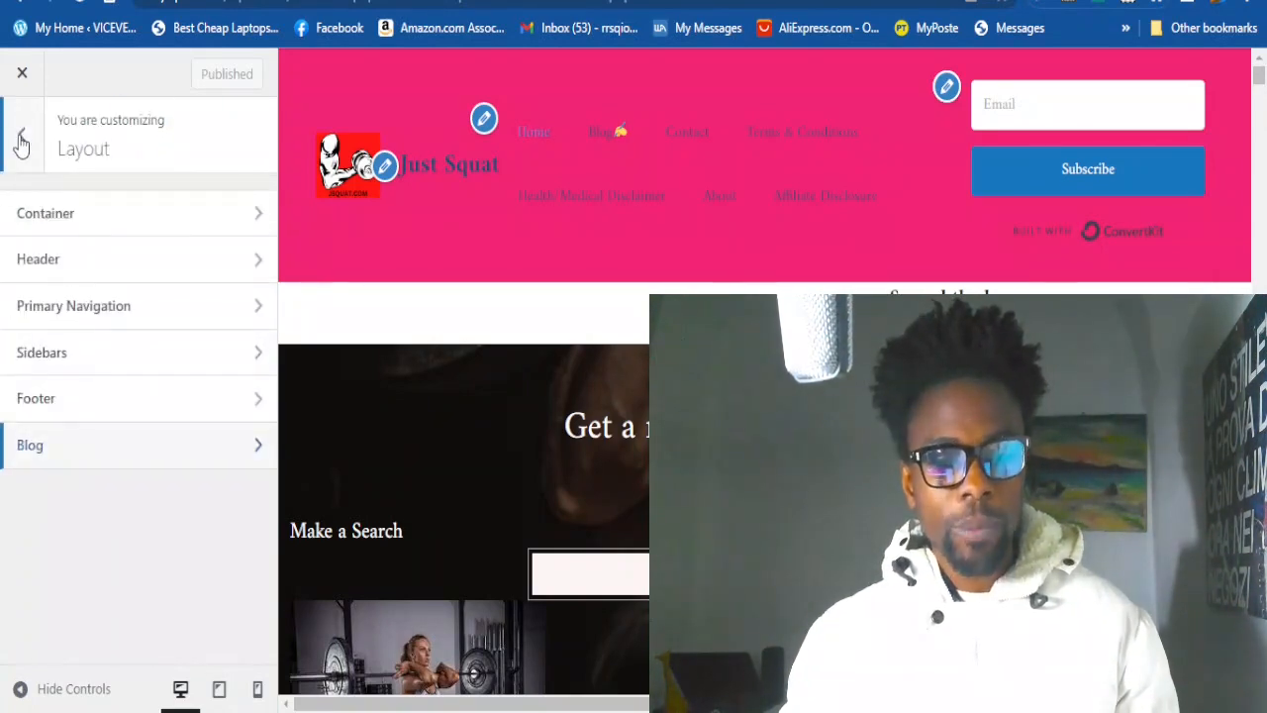
pyautogui.click(14, 141)
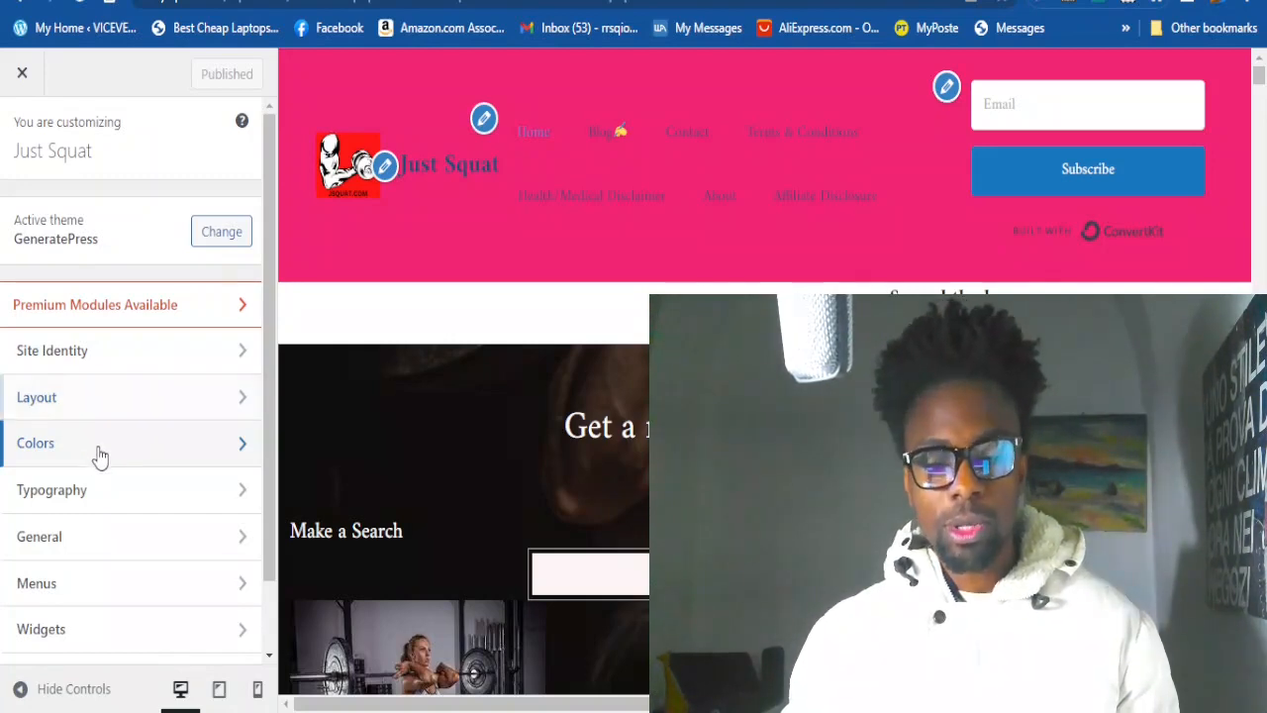
pyautogui.click(100, 455)
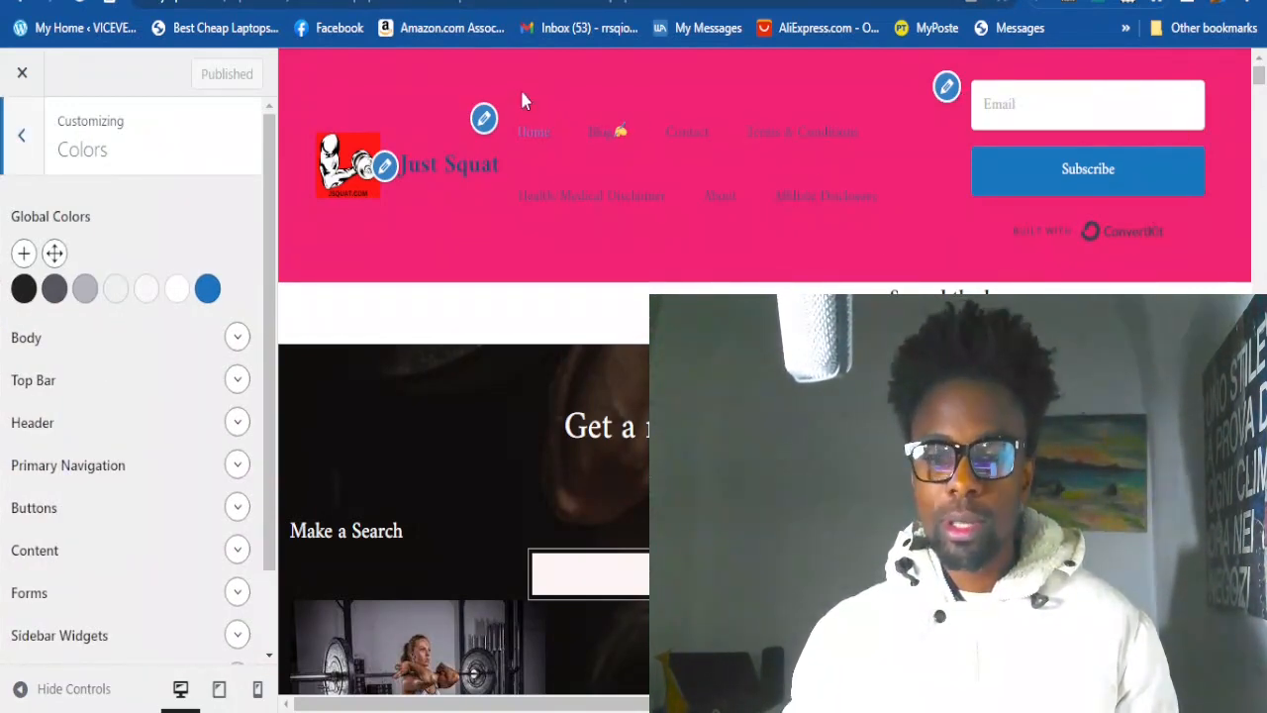
# Examine the global colors and the colorable site elements alongside the blog post preview, and return to the main customizer list
pyautogui.scroll(-2, 526, 317)
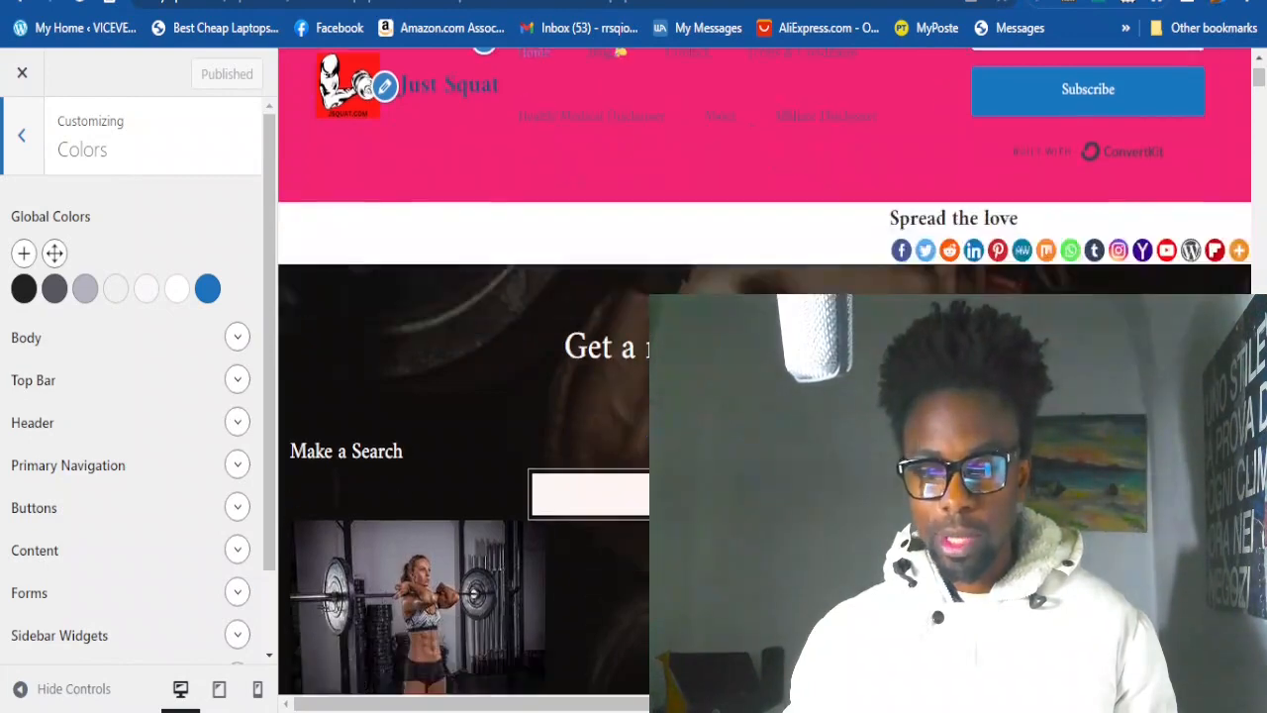
pyautogui.scroll(-10, 526, 414)
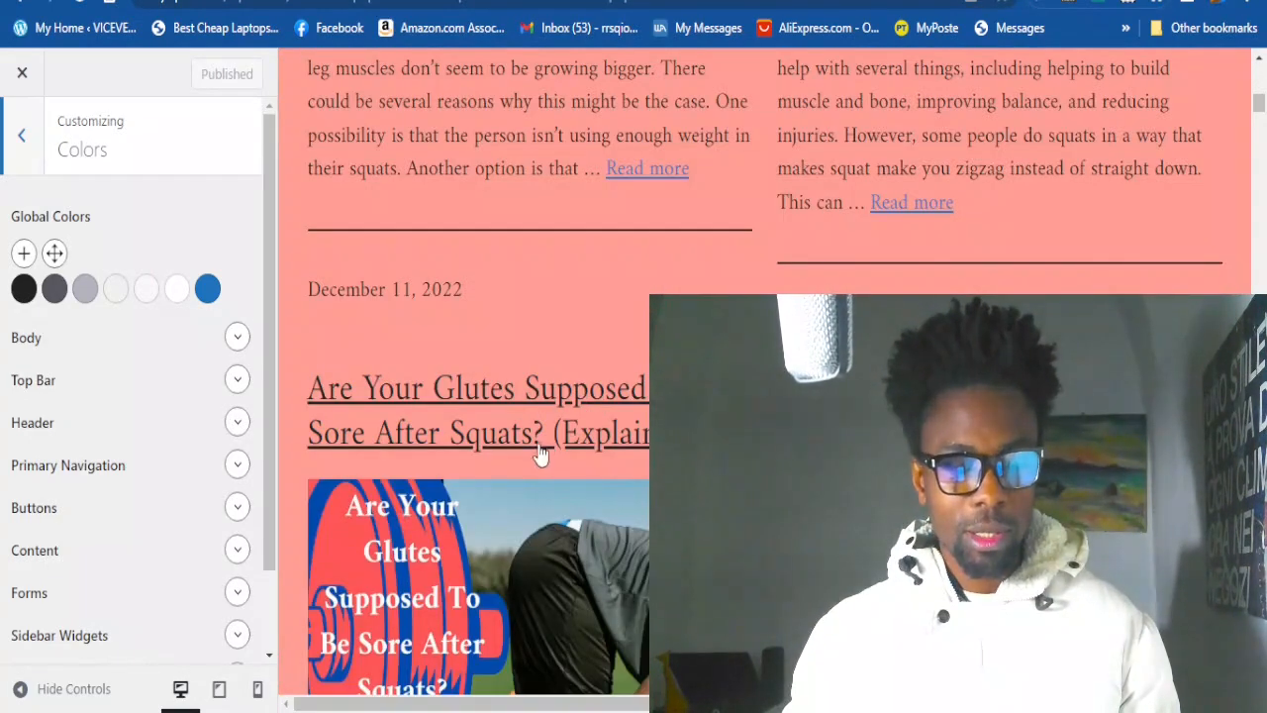
pyautogui.scroll(-2, 177, 510)
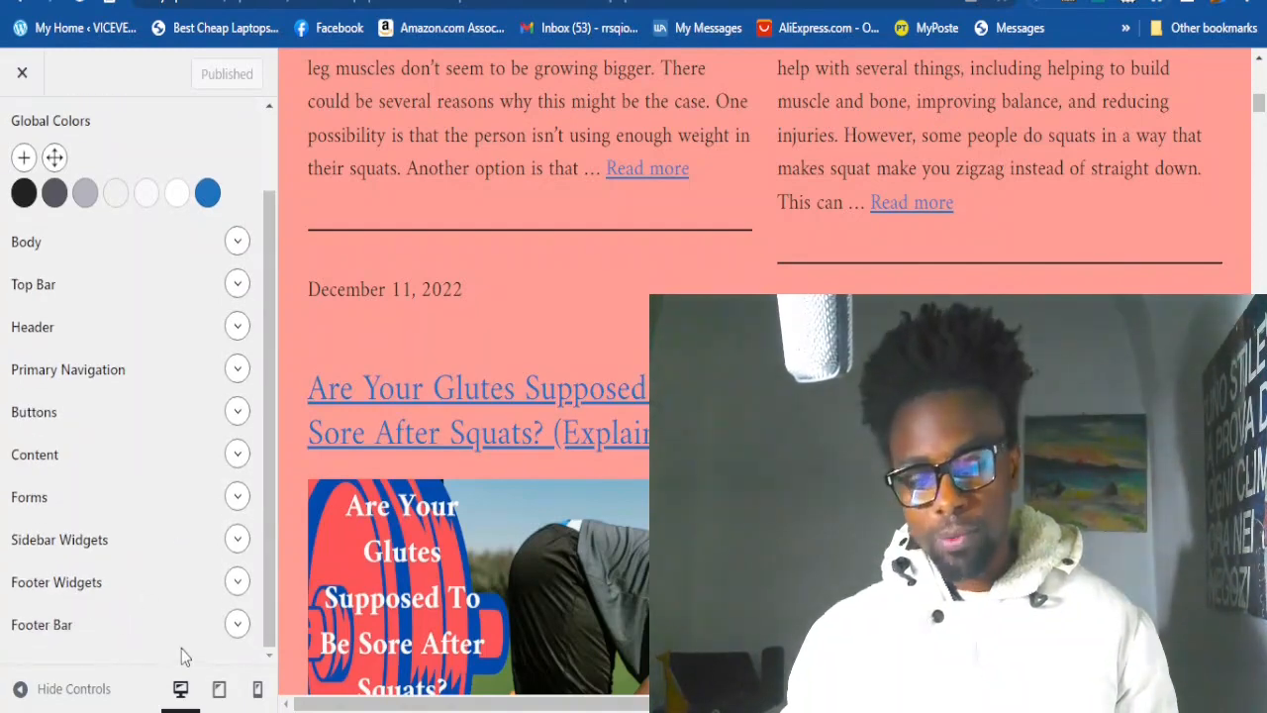
pyautogui.scroll(-3, 295, 626)
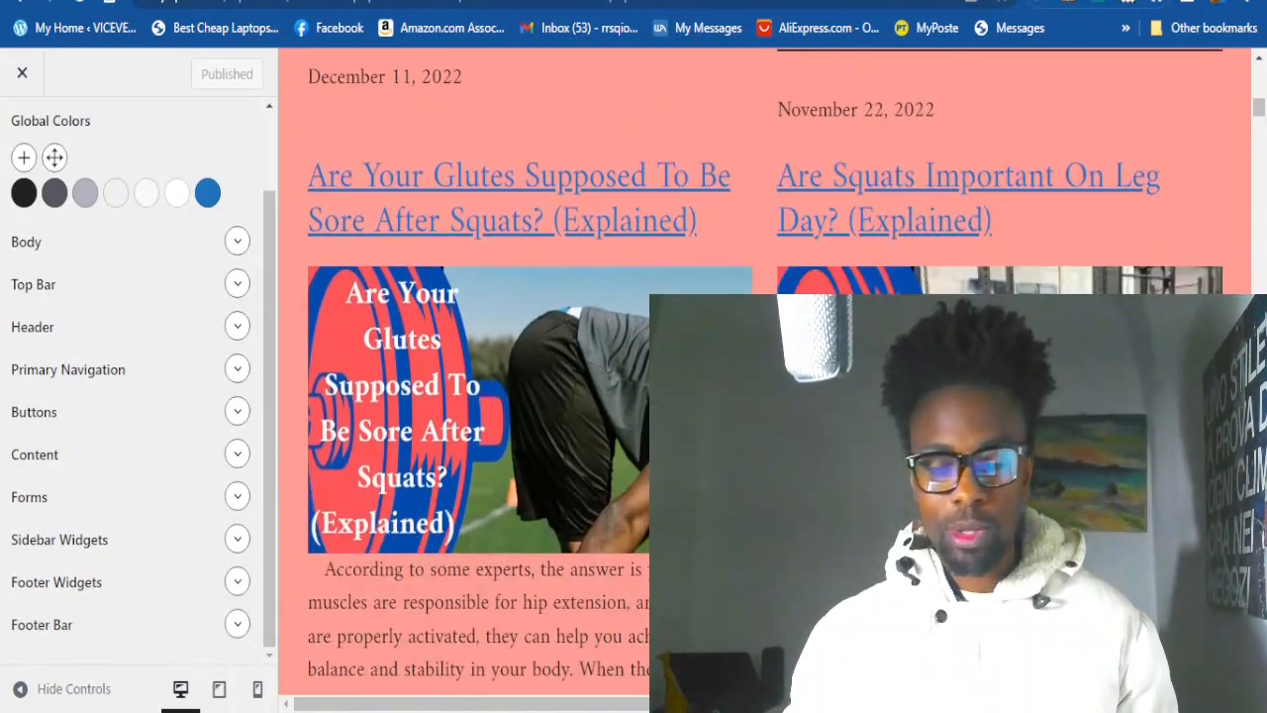
pyautogui.scroll(2, 174, 432)
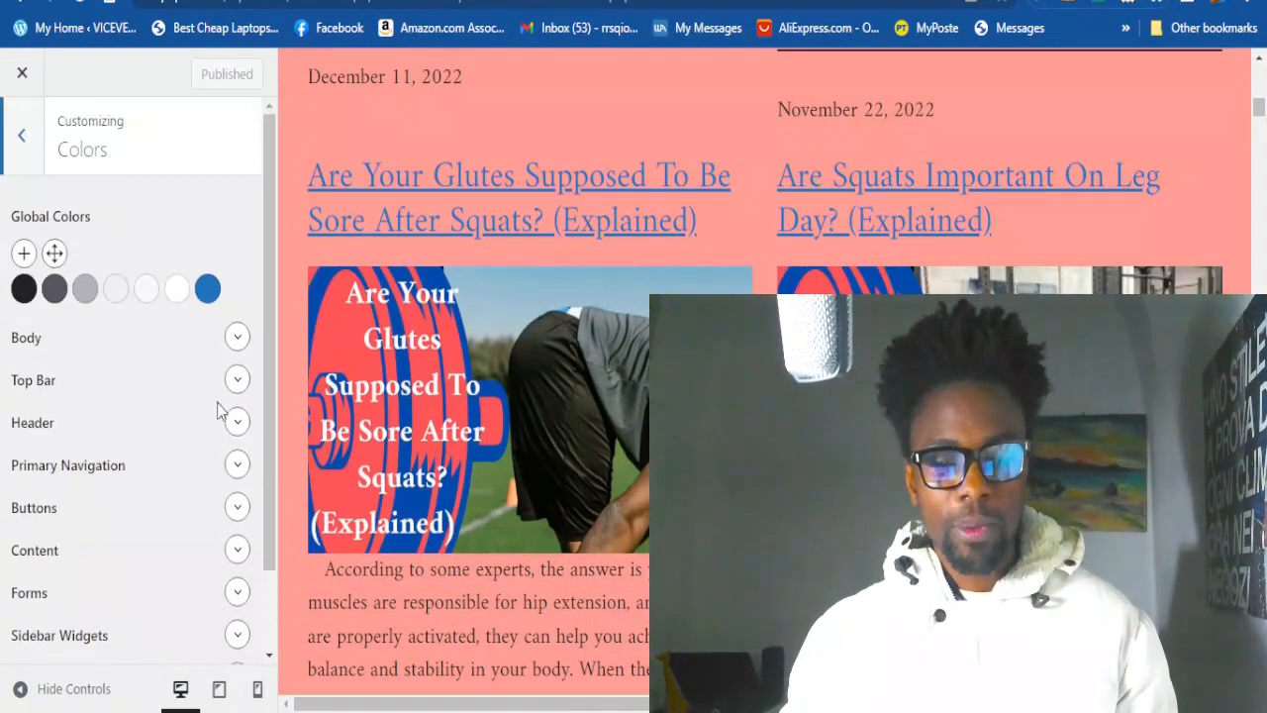
pyautogui.click(22, 136)
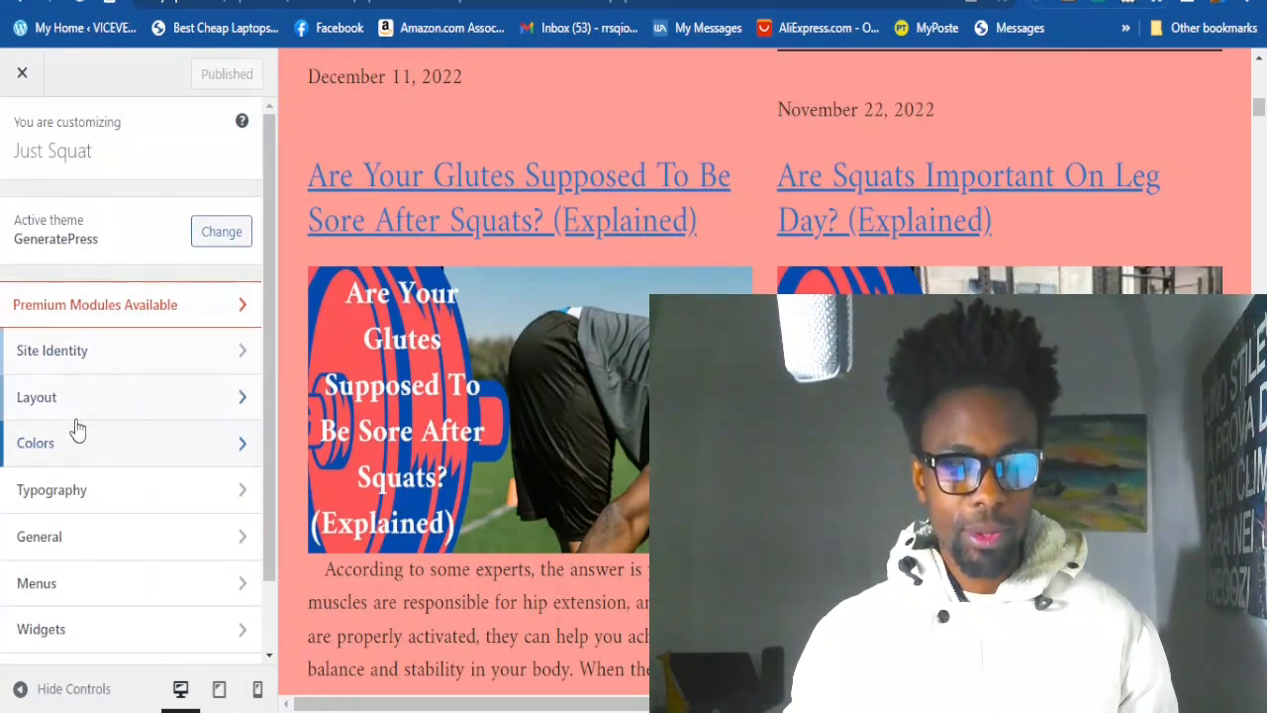
# Open the Typography settings and examine the Font Manager and the body and heading typography entries, highlighting some post text in the preview
pyautogui.click(85, 503)
pyautogui.scroll(-2, 495, 416)
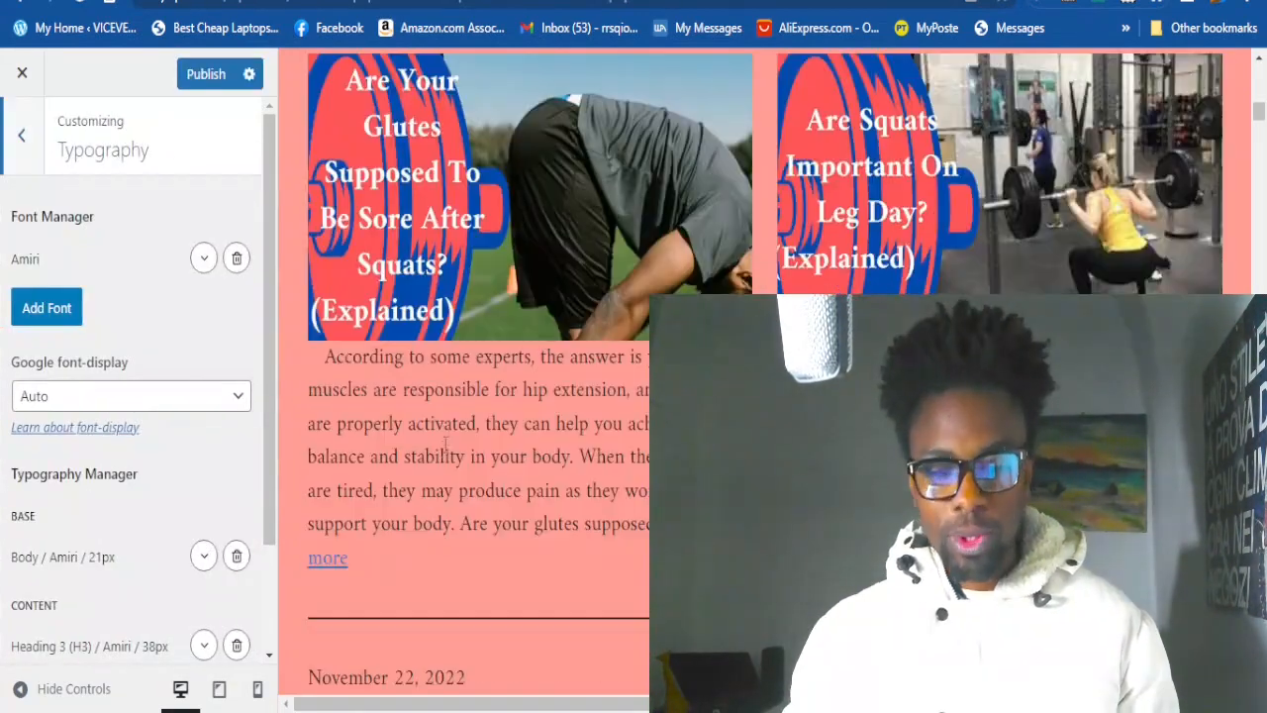
pyautogui.moveTo(452, 423); pyautogui.dragTo(635, 473)
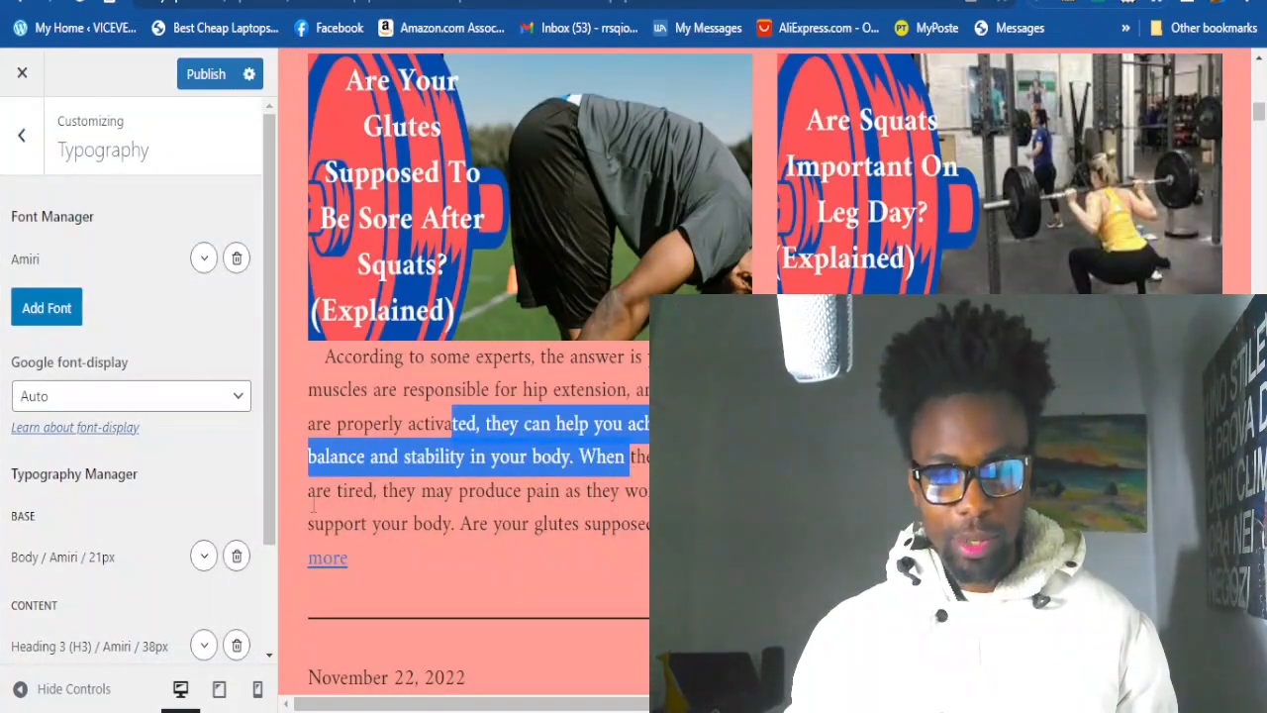
pyautogui.scroll(-1, 171, 495)
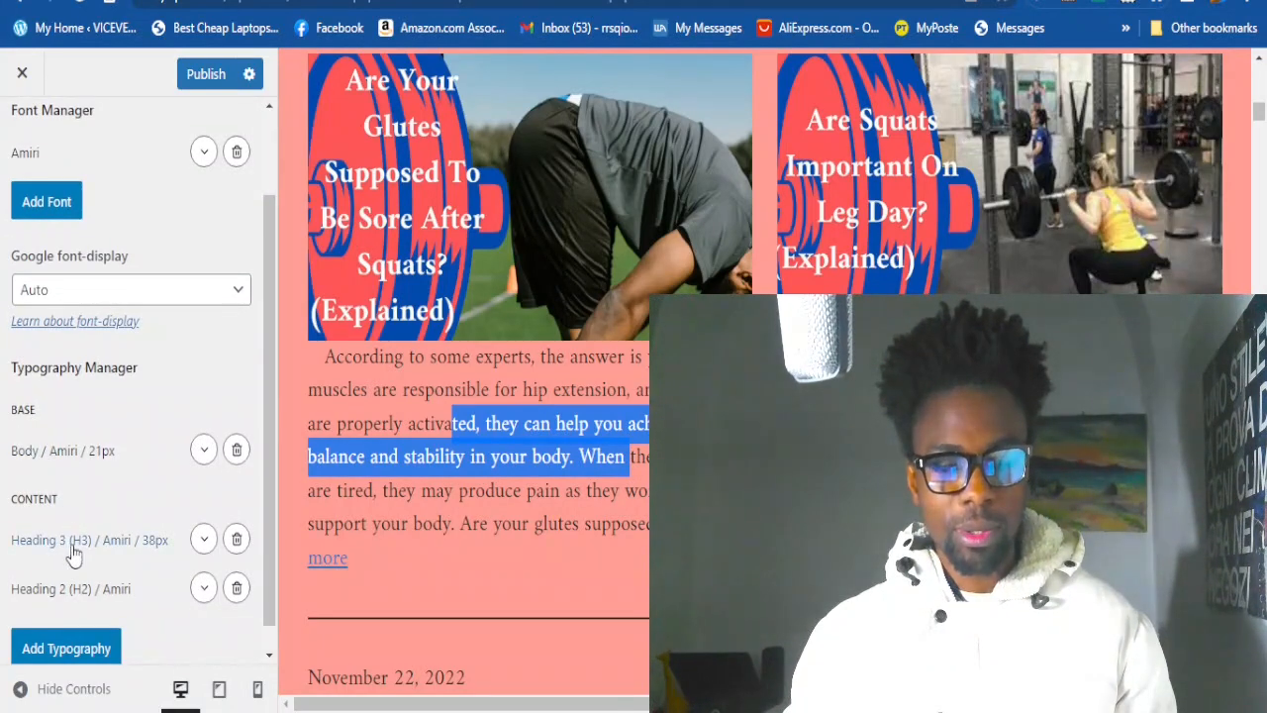
pyautogui.scroll(-1, 136, 625)
pyautogui.scroll(1, 34, 164)
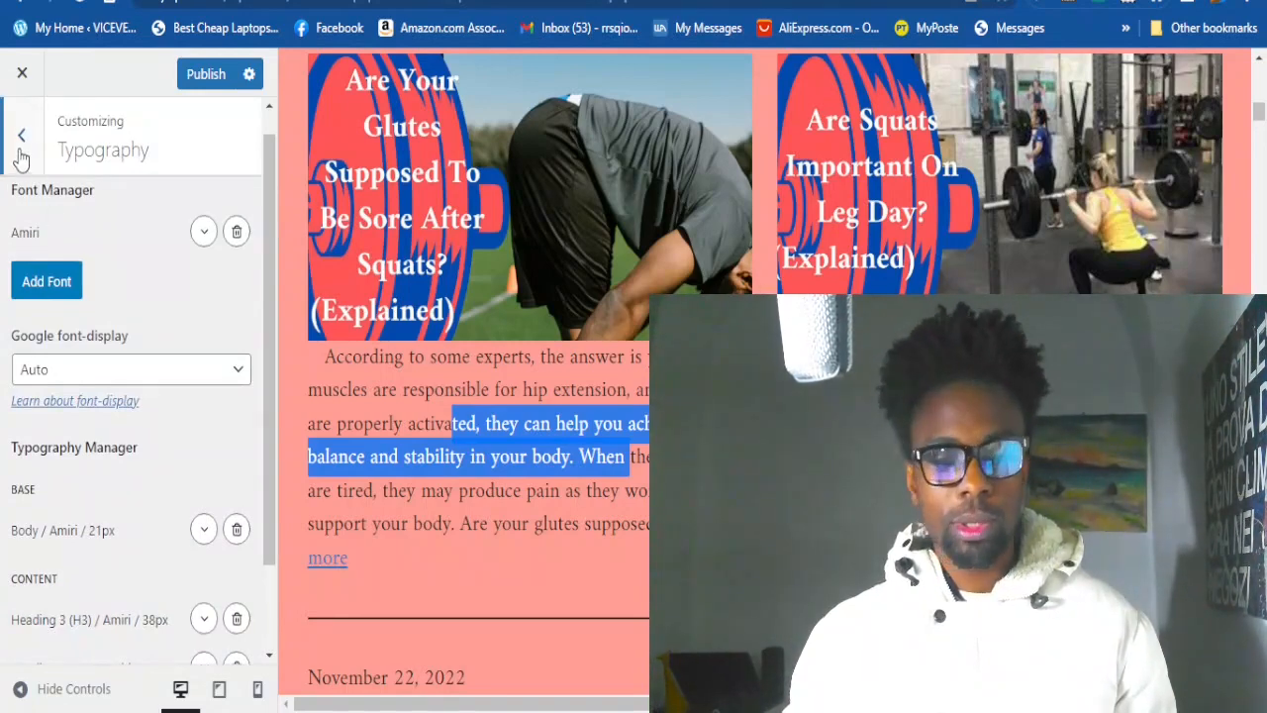
pyautogui.click(24, 143)
# View the customizer's General settings for icon type, underlined links and dynamic CSS caching, and leave the section
pyautogui.scroll(-1, 99, 495)
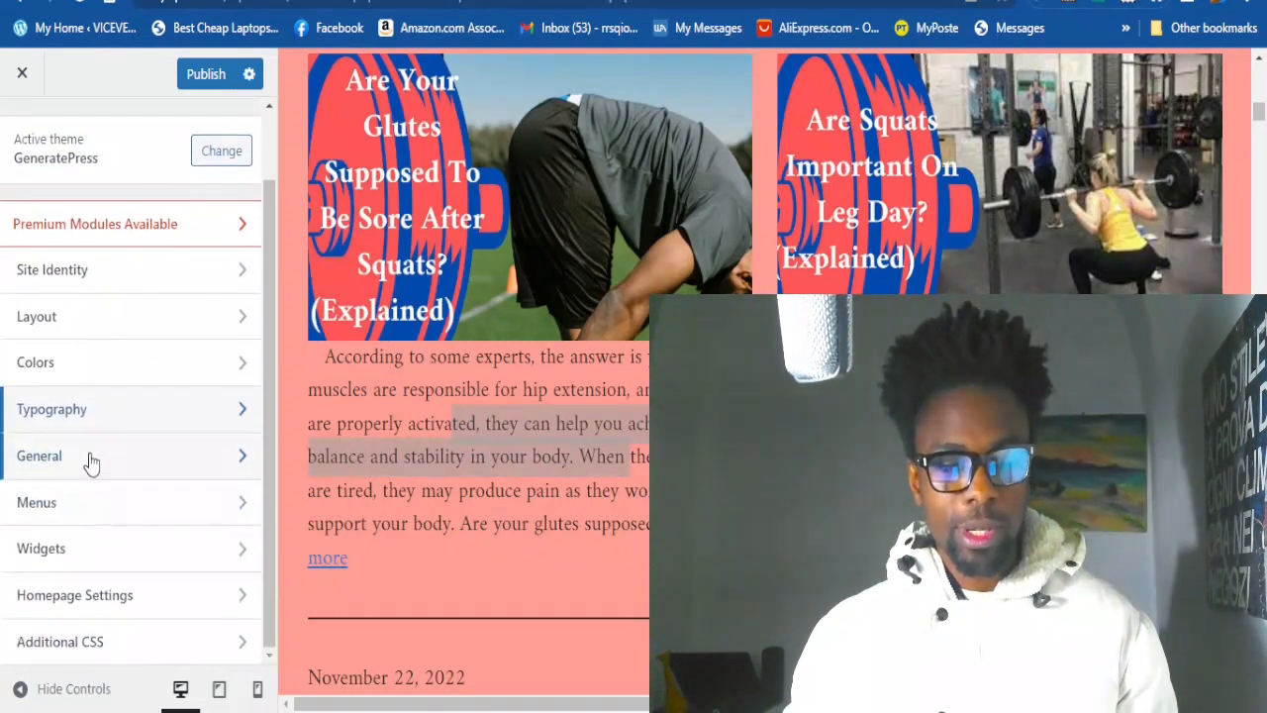
pyautogui.click(90, 463)
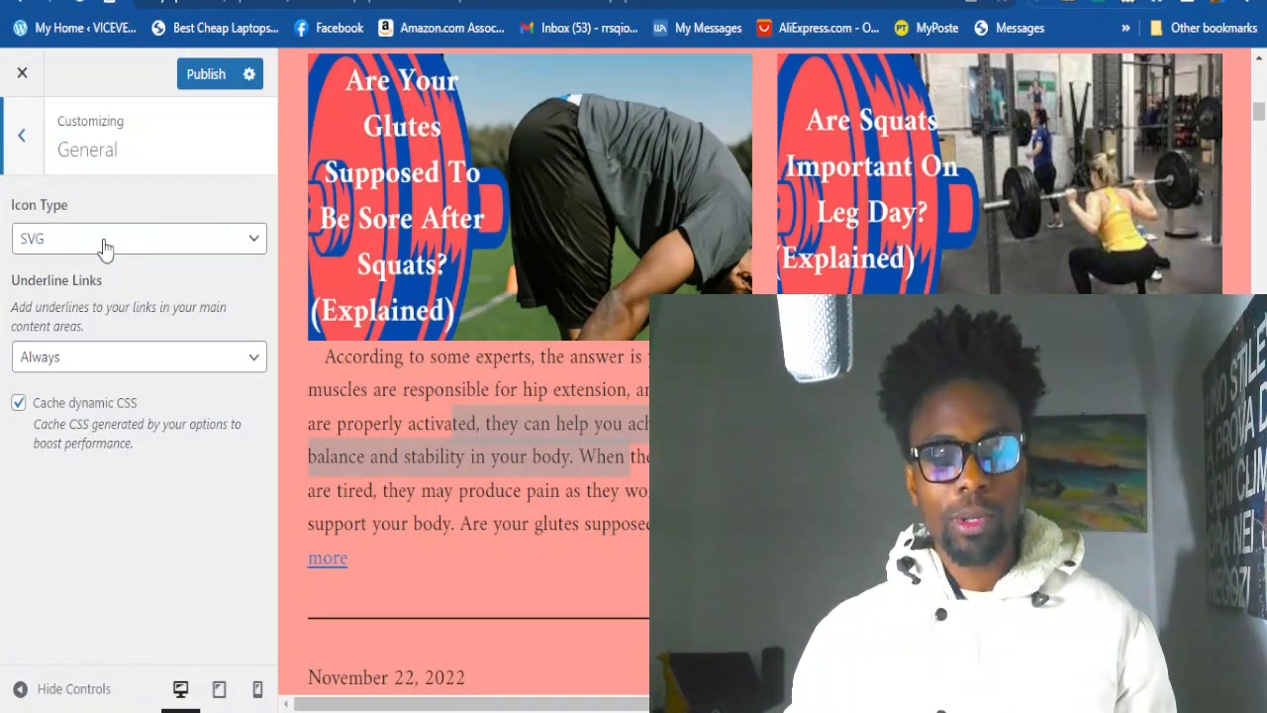
pyautogui.click(24, 139)
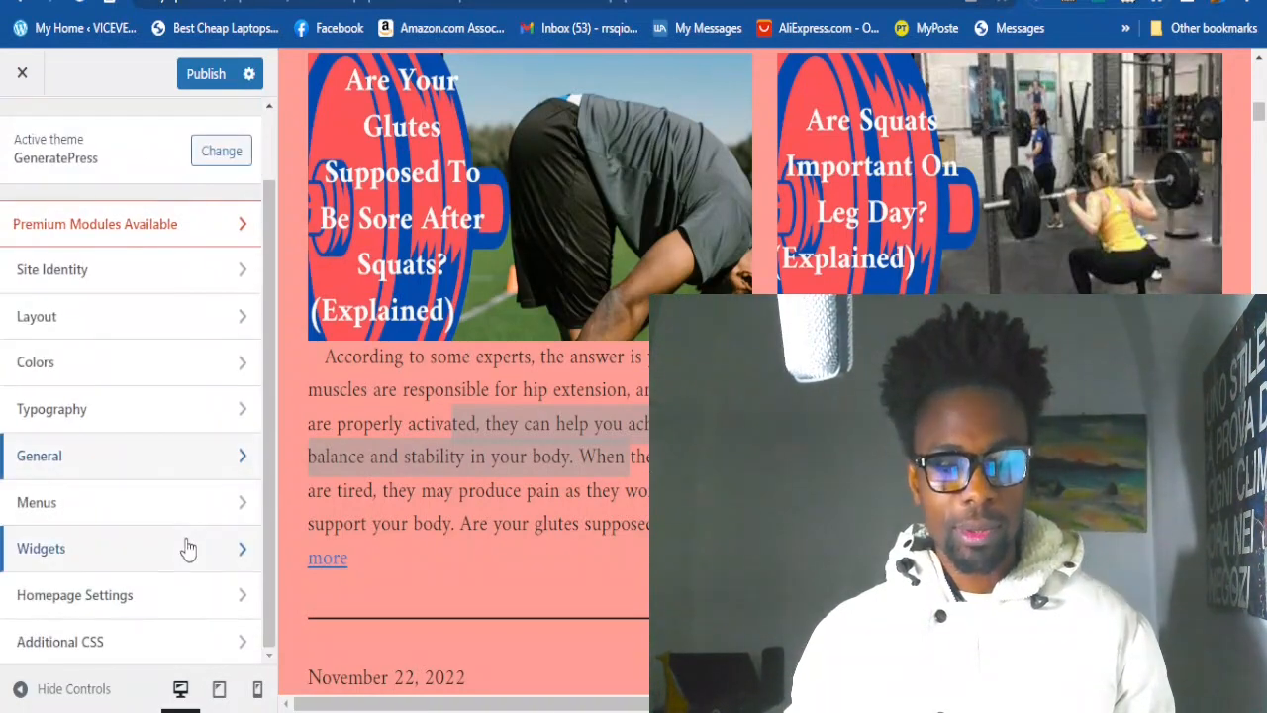
# View the customizer's Menus section and the list of header, footer and top bar areas in its Widgets section
pyautogui.click(124, 515)
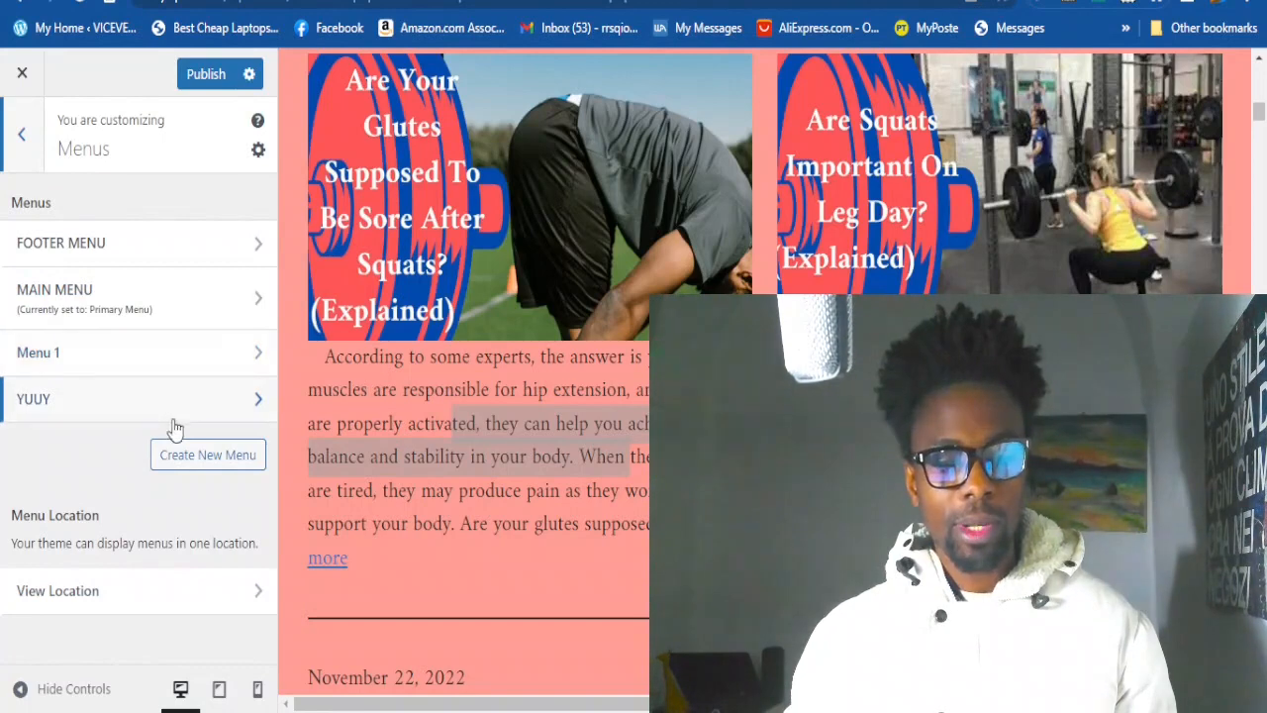
pyautogui.click(26, 137)
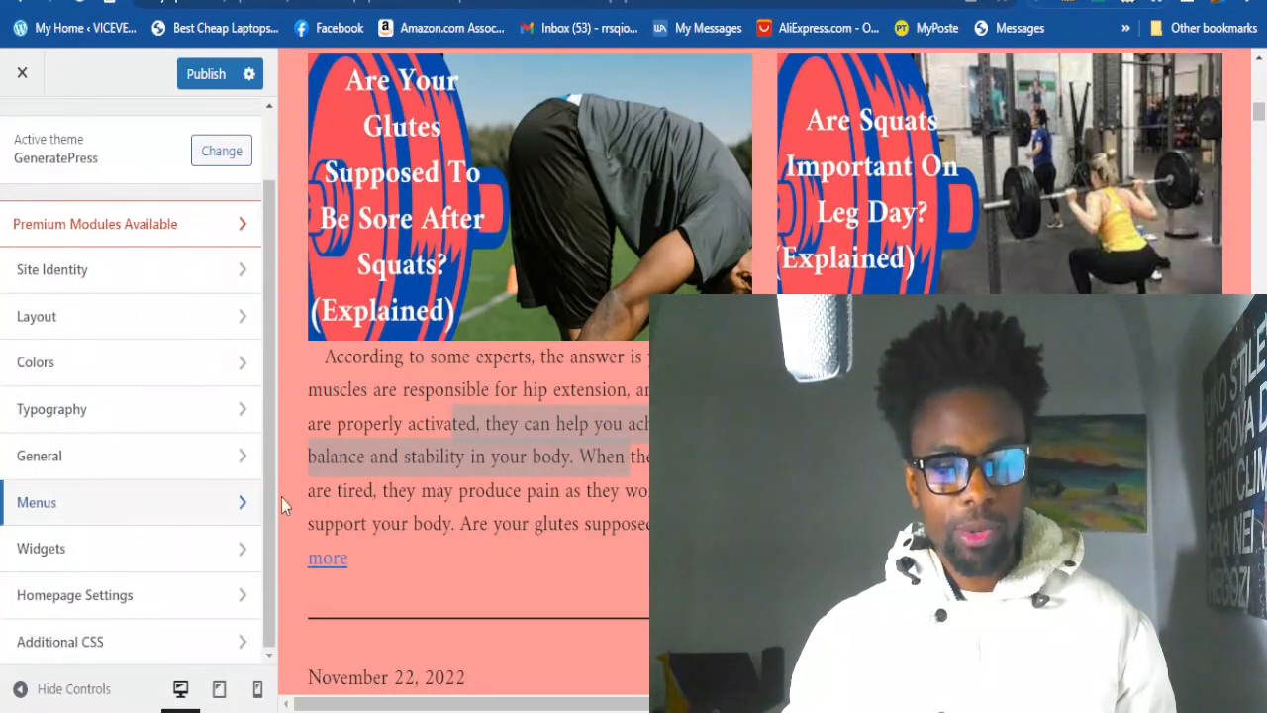
pyautogui.click(128, 552)
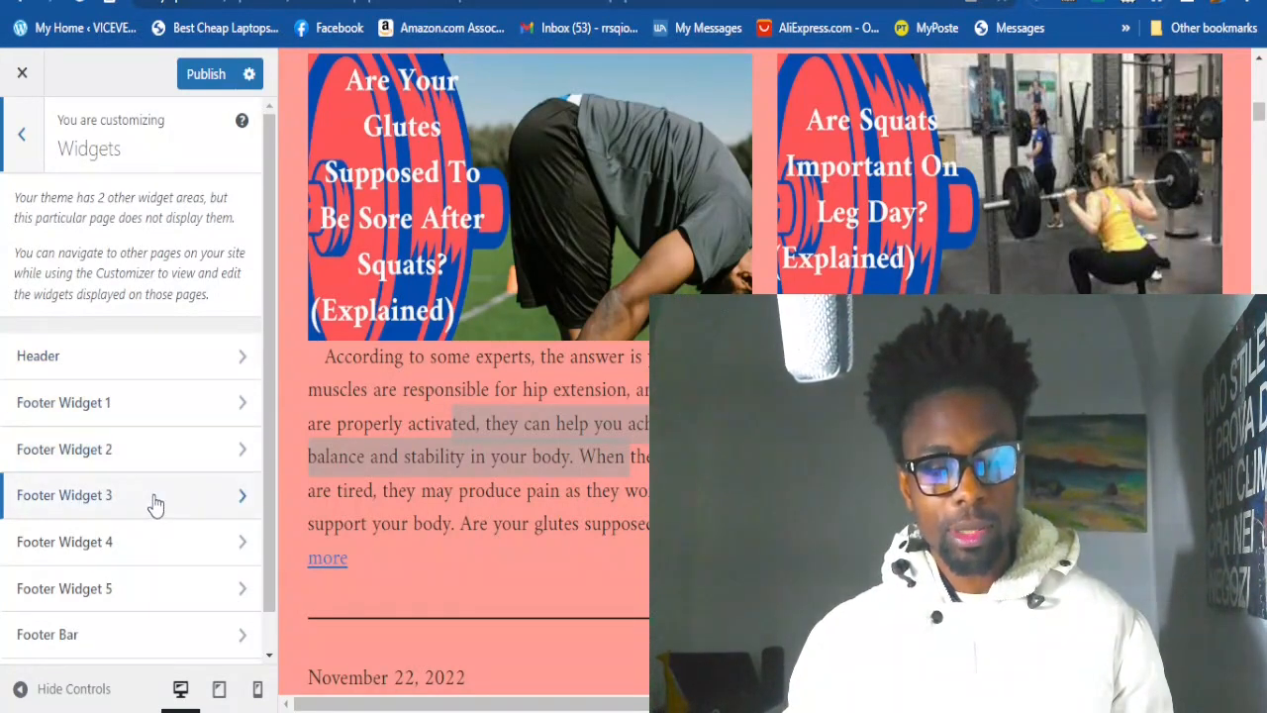
pyautogui.scroll(-1, 147, 619)
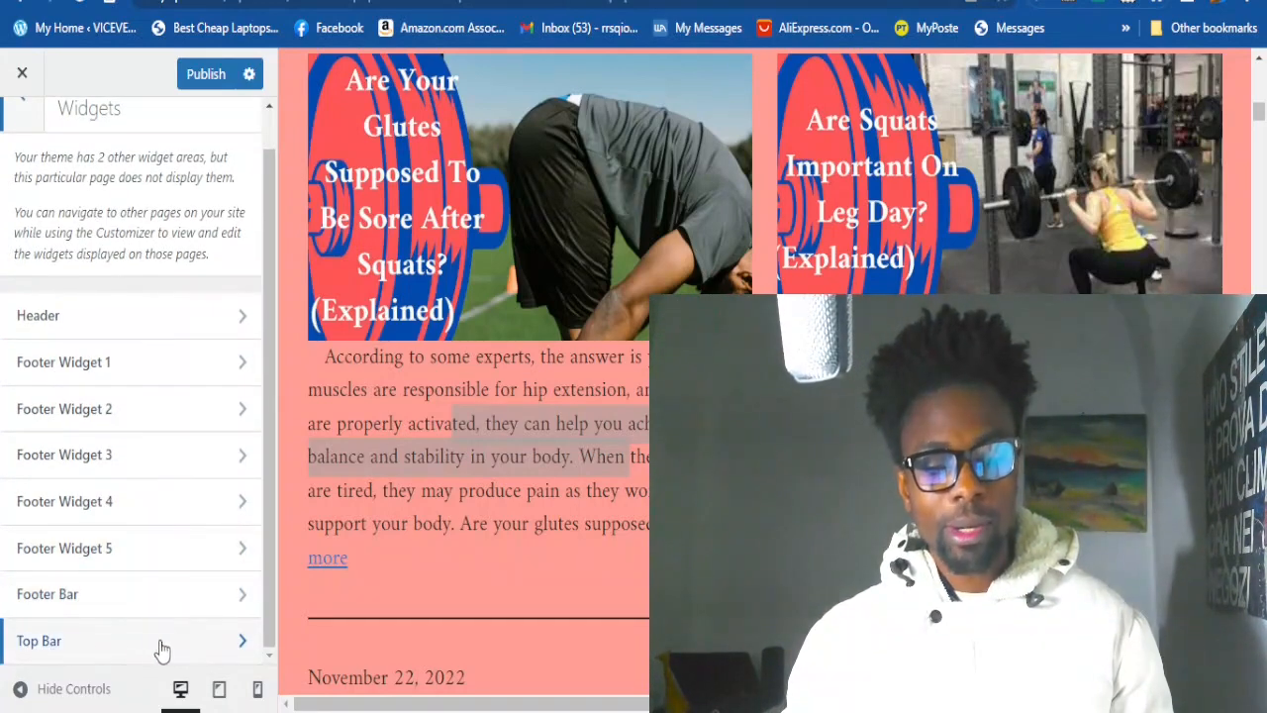
pyautogui.press('Escape')
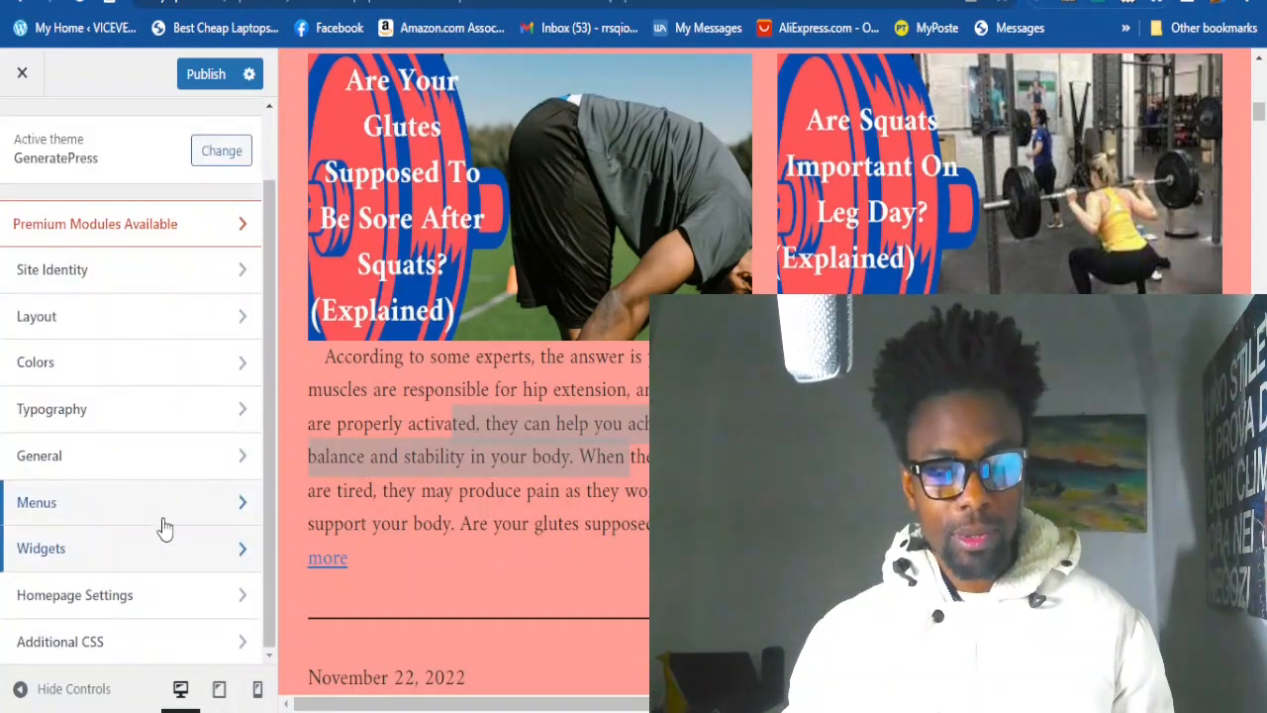
# Review the Homepage Settings for the homepage display type, homepage and posts page, and return to the main list
pyautogui.click(160, 605)
pyautogui.scroll(-1, 118, 532)
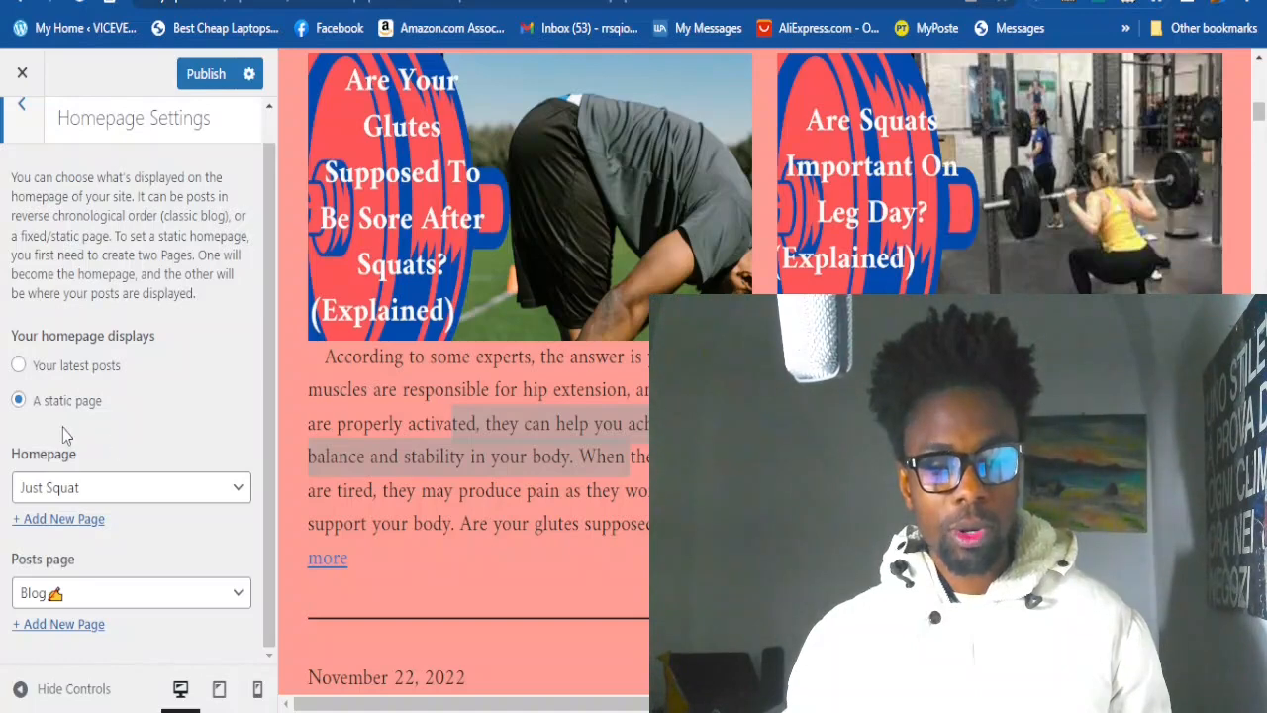
pyautogui.scroll(1, 21, 143)
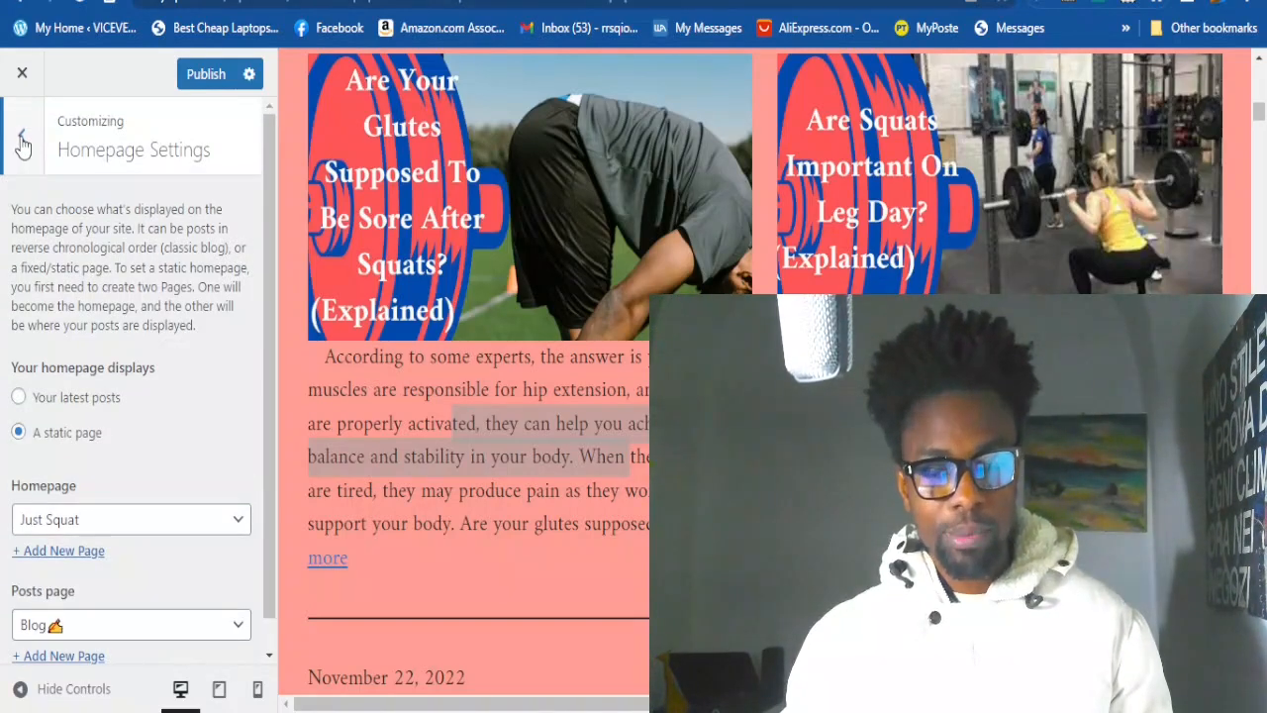
pyautogui.click(22, 143)
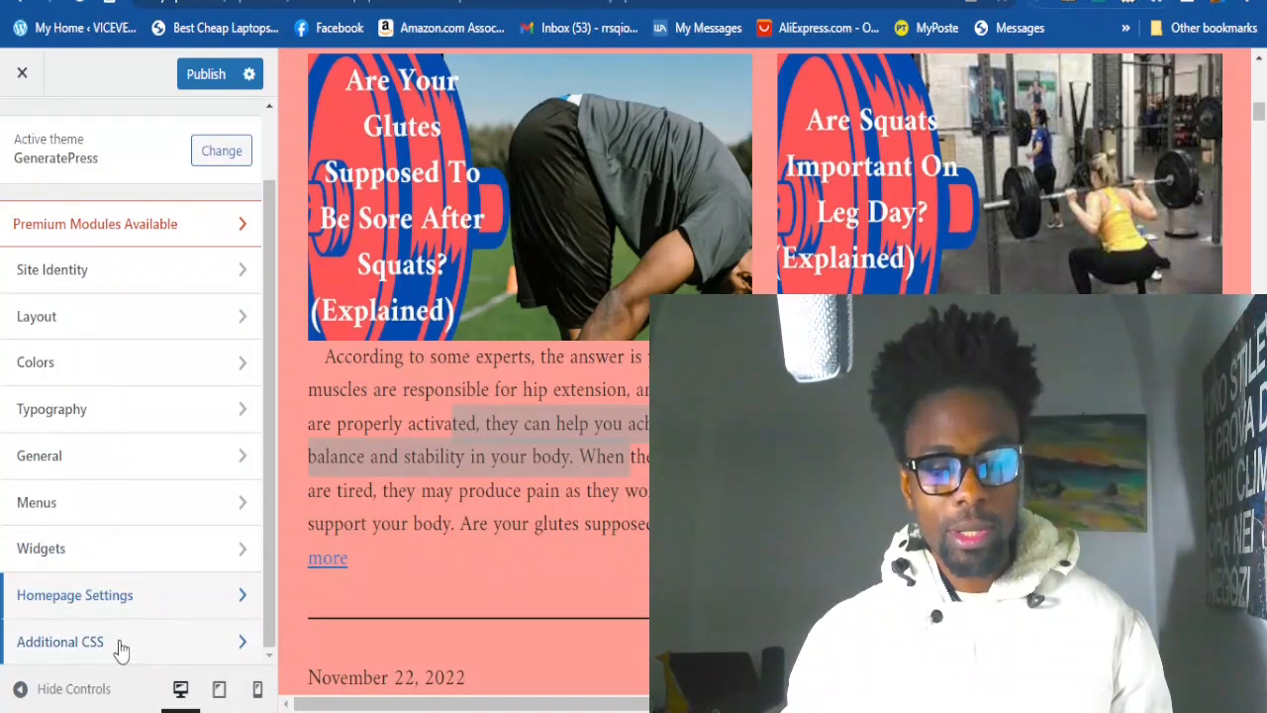
# Open the Additional CSS section and look over its instructions and code editing area
pyautogui.click(171, 649)
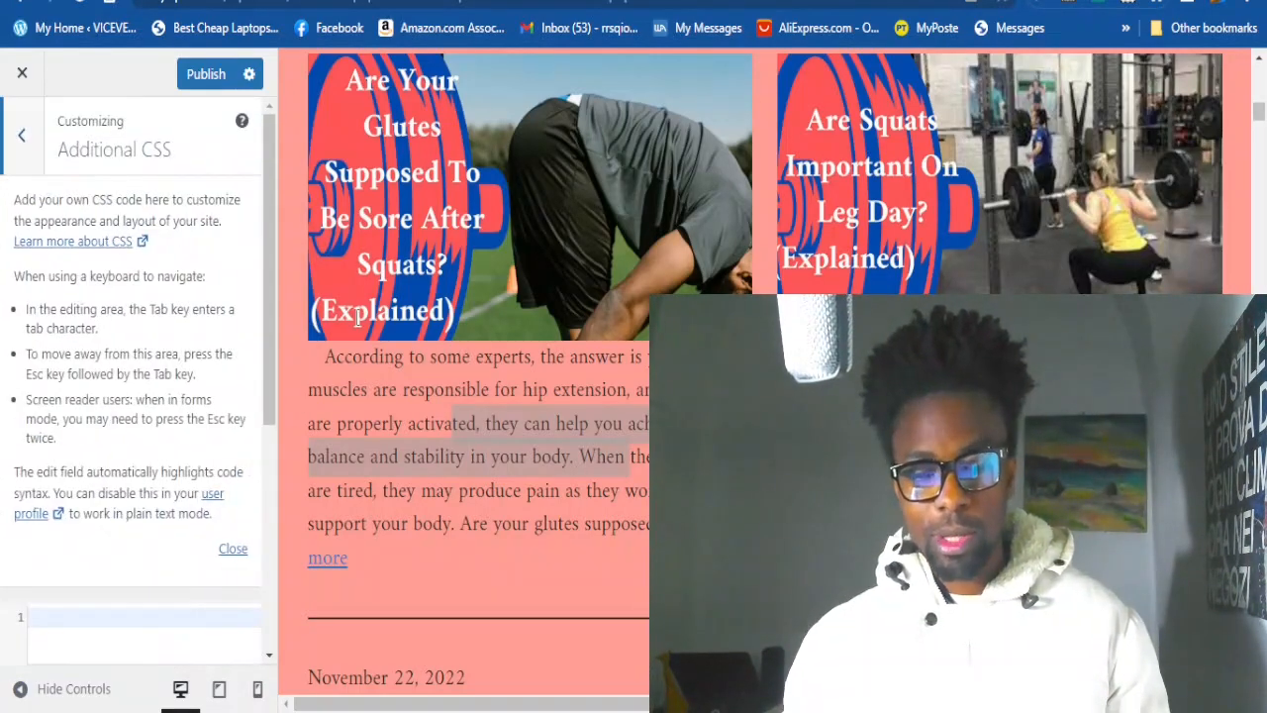
pyautogui.scroll(-3, 271, 384)
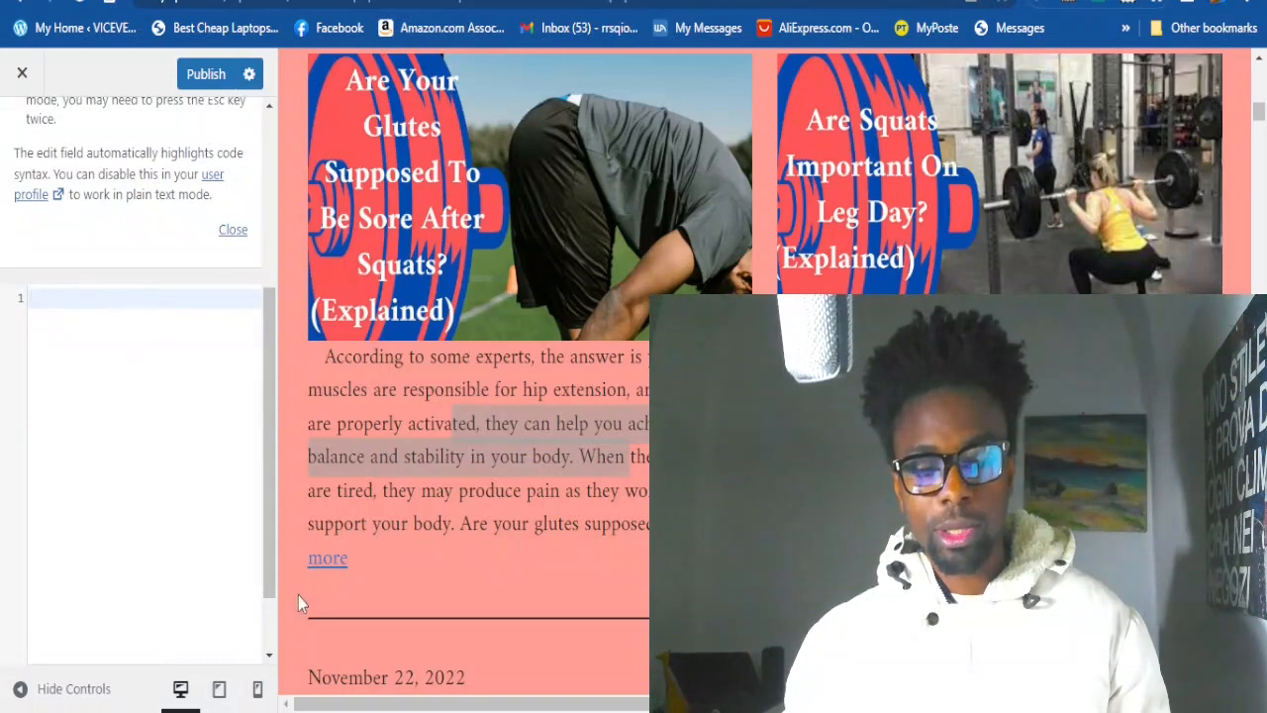
pyautogui.scroll(-1, 267, 614)
pyautogui.scroll(2, 237, 337)
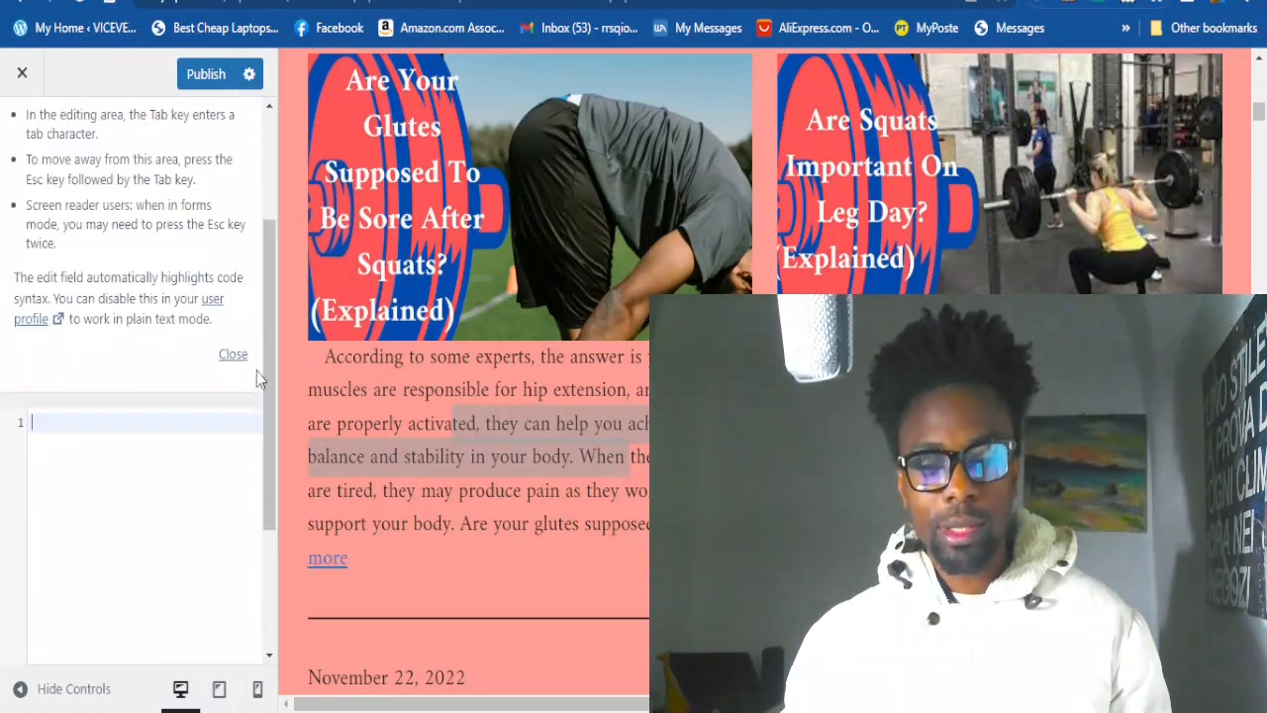
pyautogui.moveTo(267, 360); pyautogui.dragTo(276, 90)
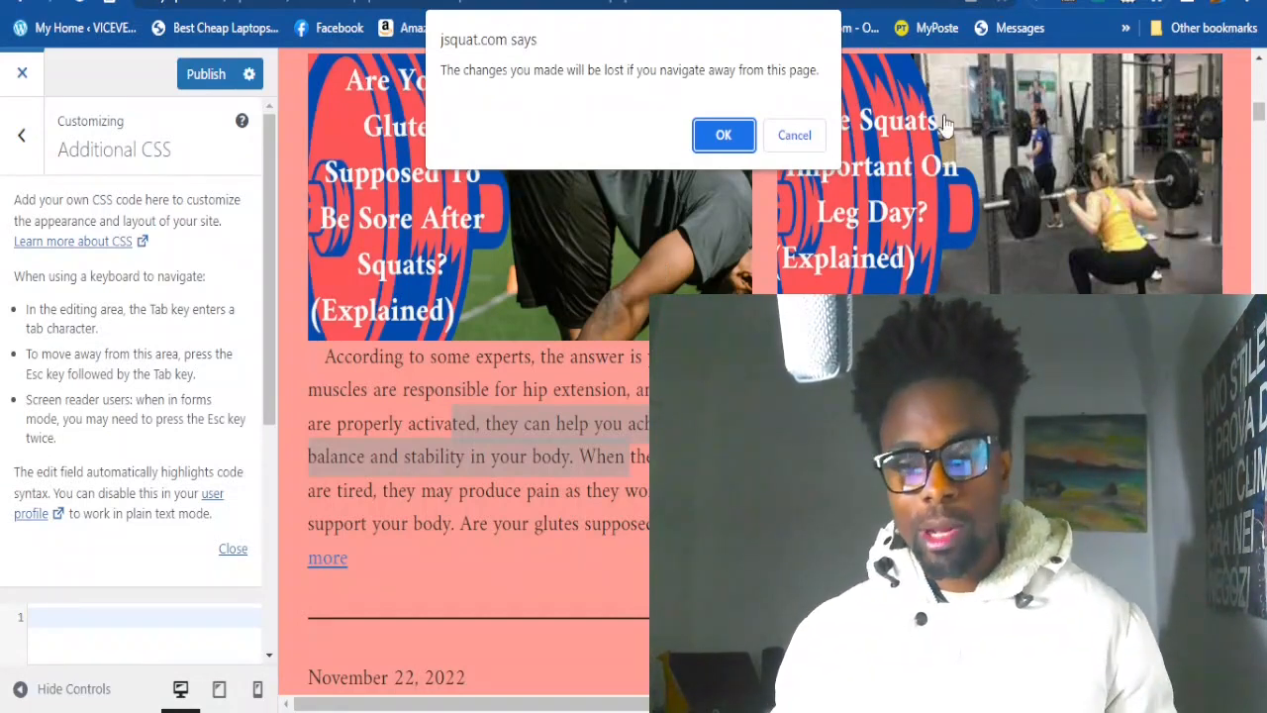
# Exit the customizer to the WordPress dashboard, discarding the unsaved changes
pyautogui.click(722, 135)
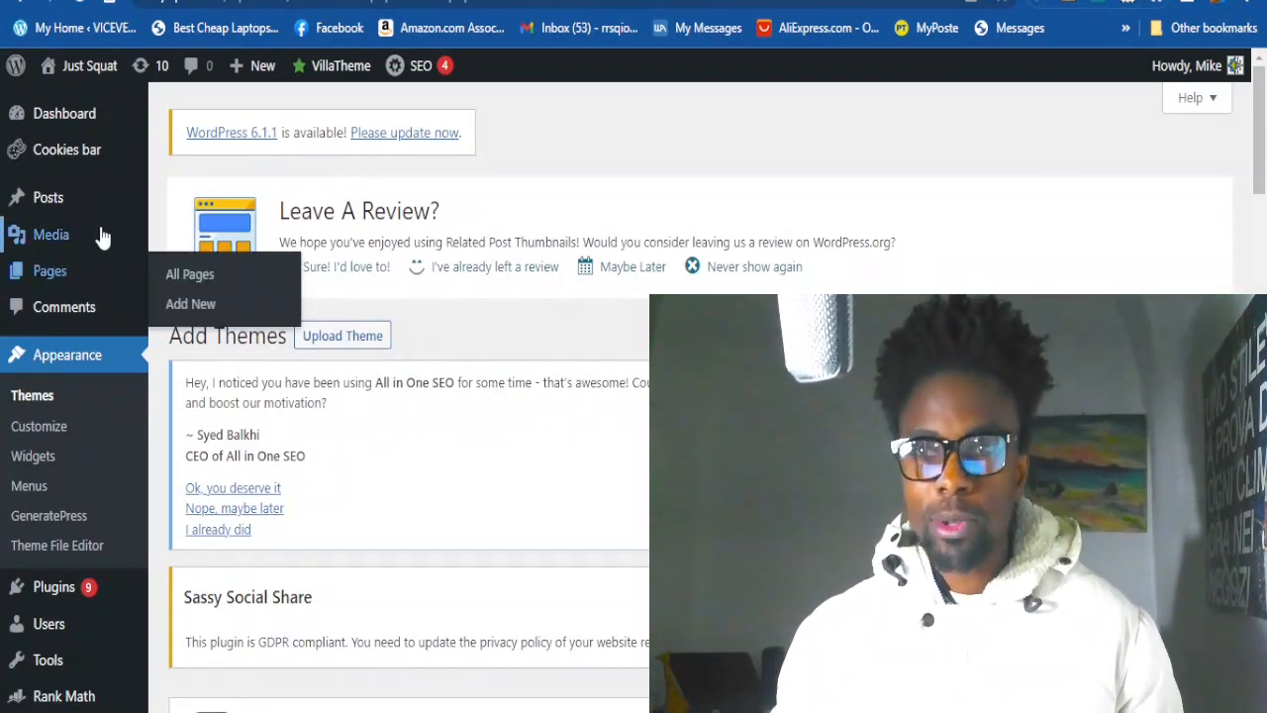
pyautogui.moveTo(104, 164)
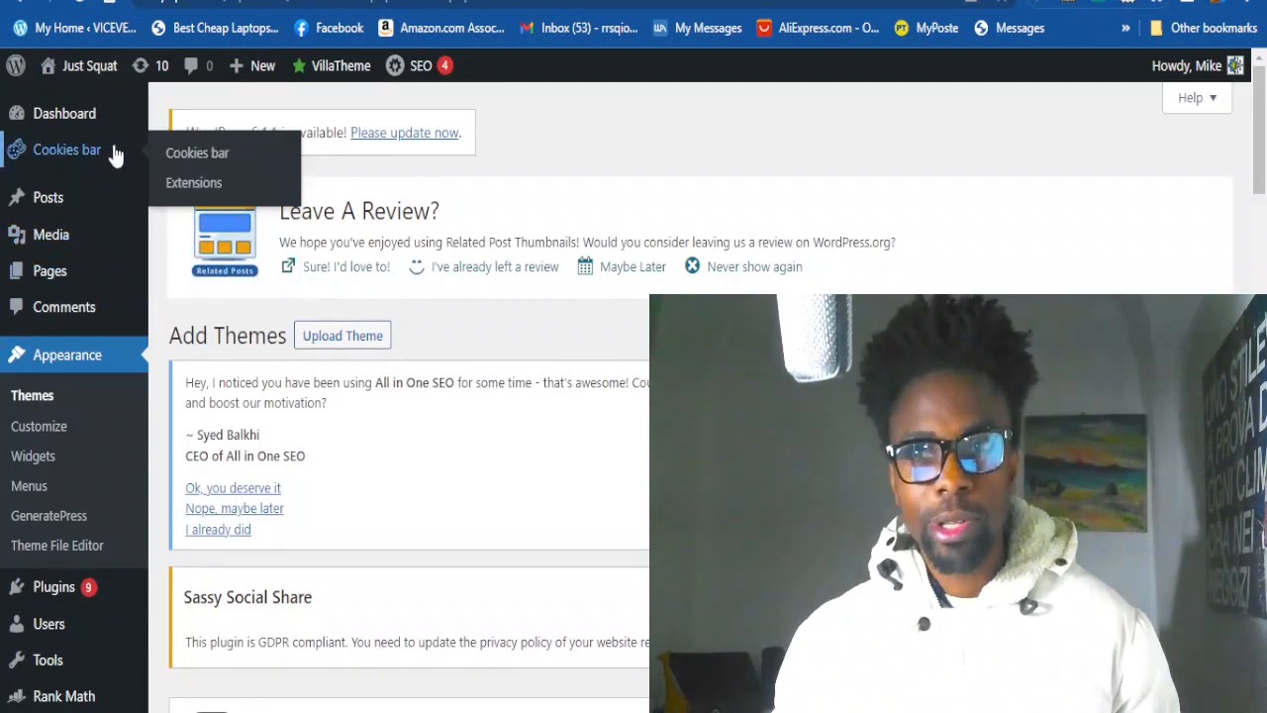
pyautogui.moveTo(102, 197)
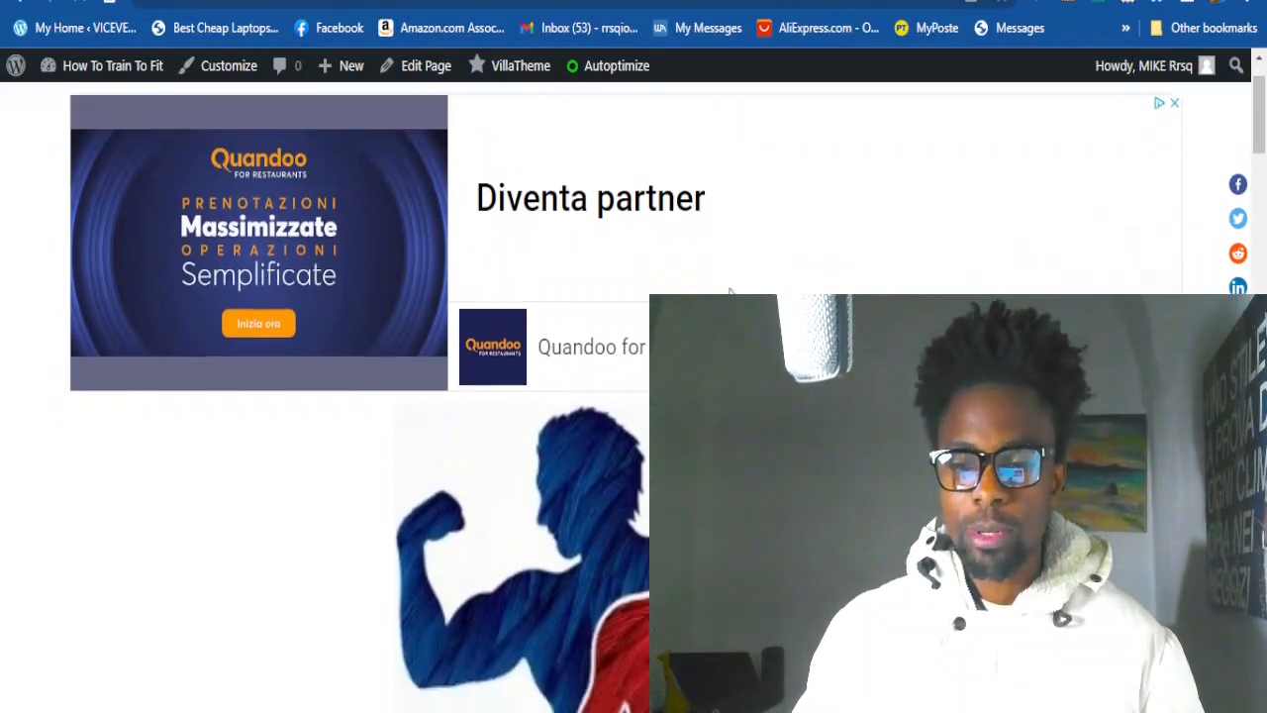
# Look through the How To Train To Fit homepage from its header, menu and about sections down to the footer, and return to the beginning
pyautogui.scroll(-5, 626, 365)
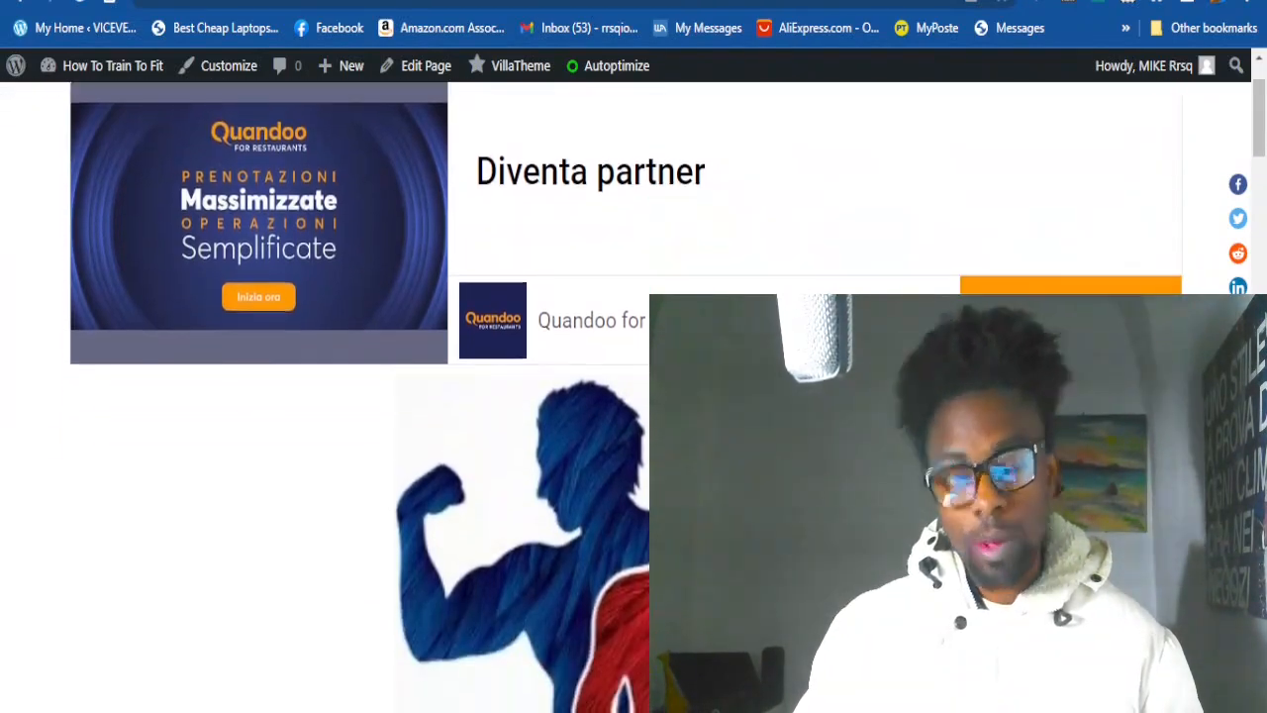
pyautogui.scroll(-7, 627, 365)
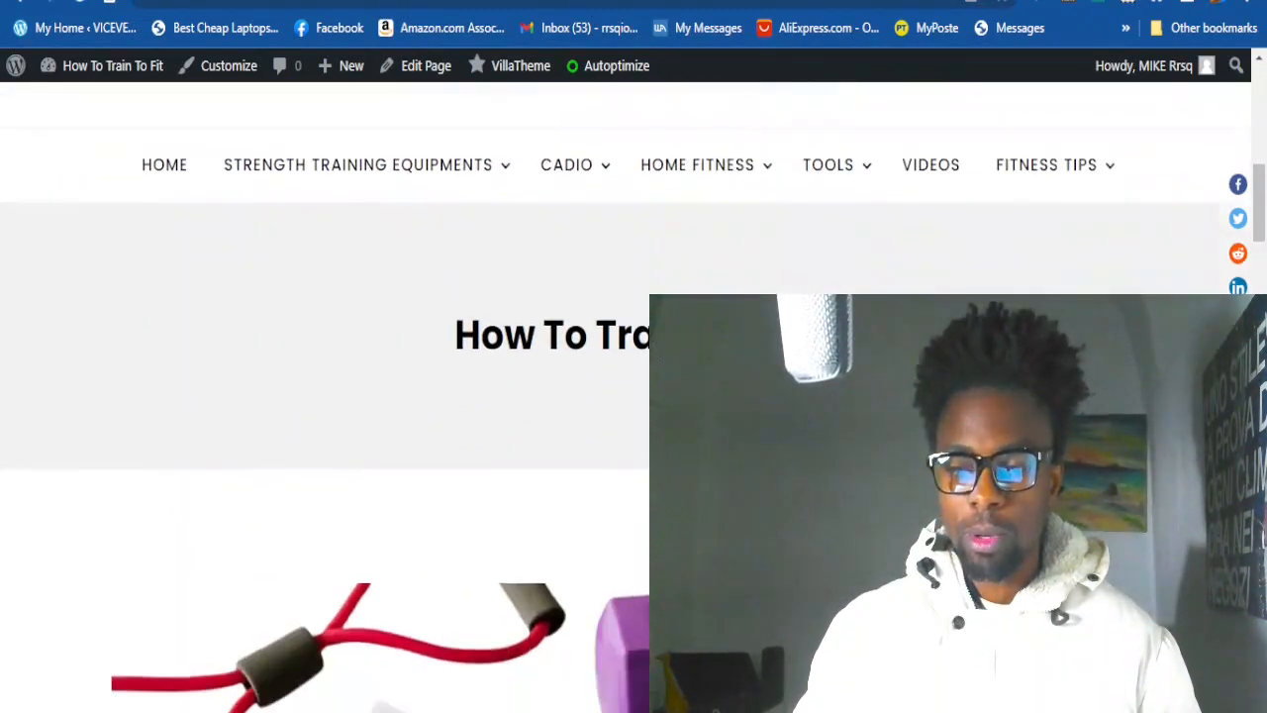
pyautogui.scroll(-10, 627, 366)
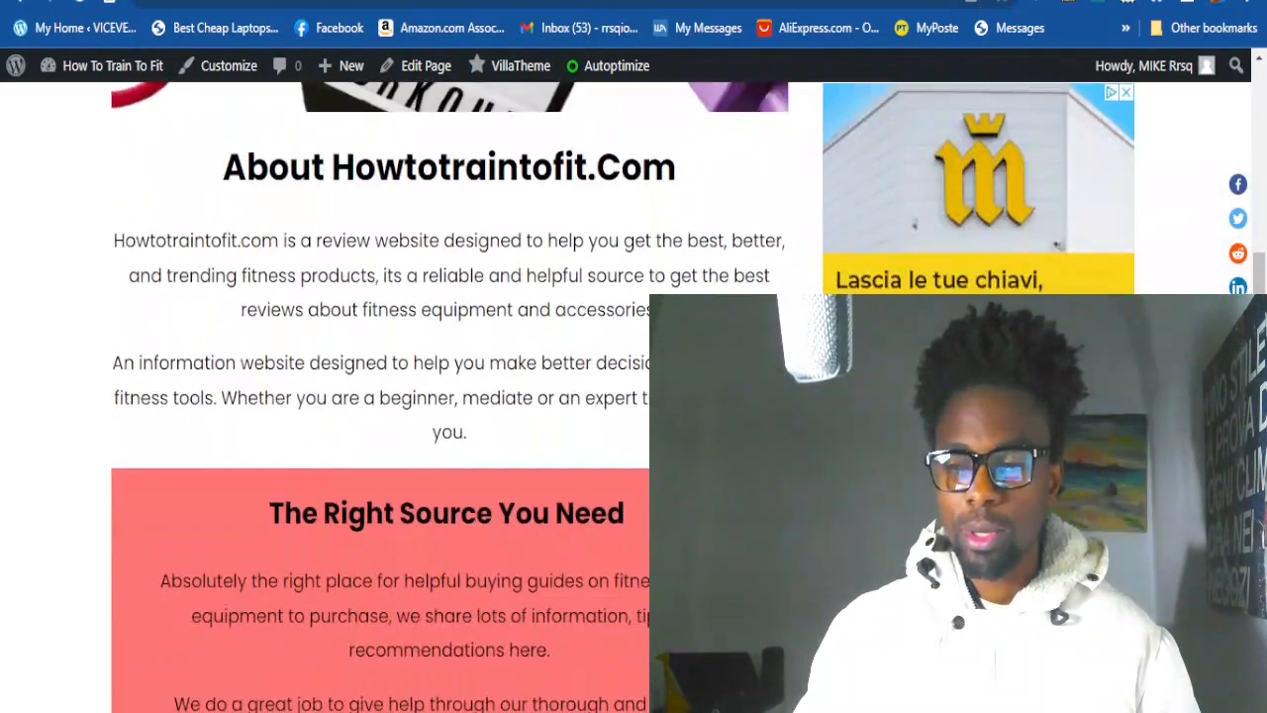
pyautogui.scroll(-8, 627, 366)
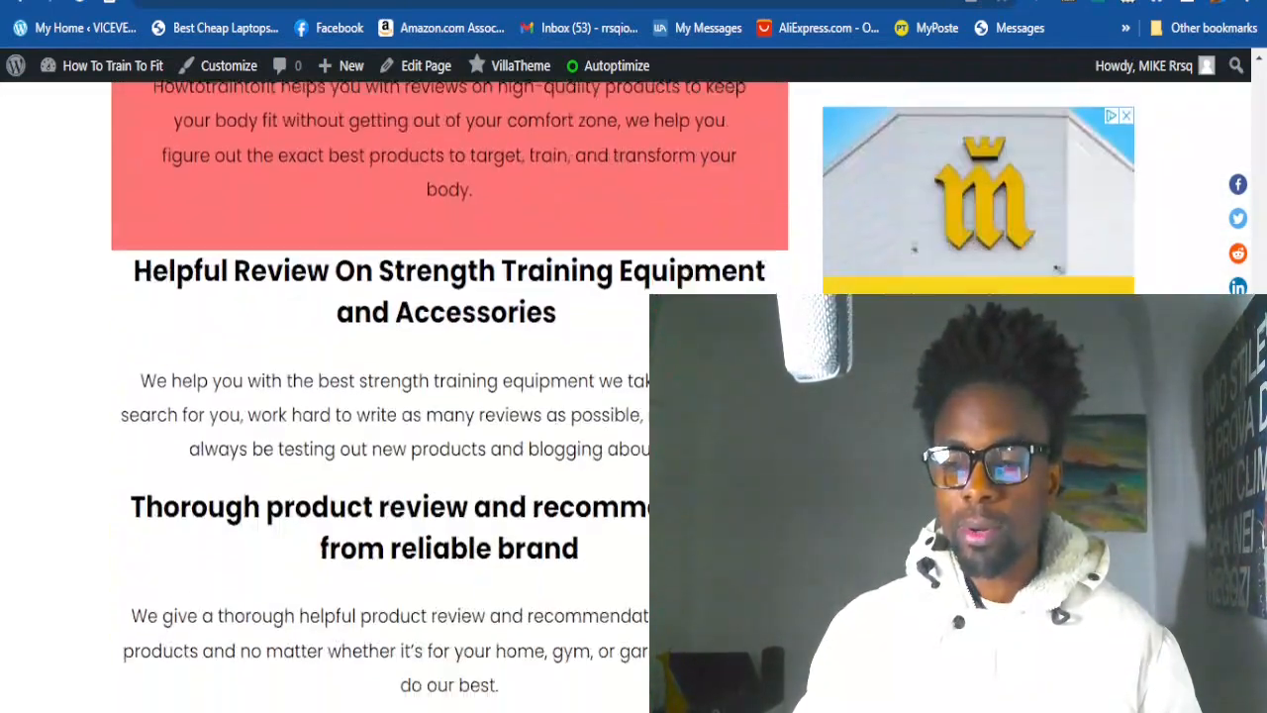
pyautogui.scroll(-12, 396, 396)
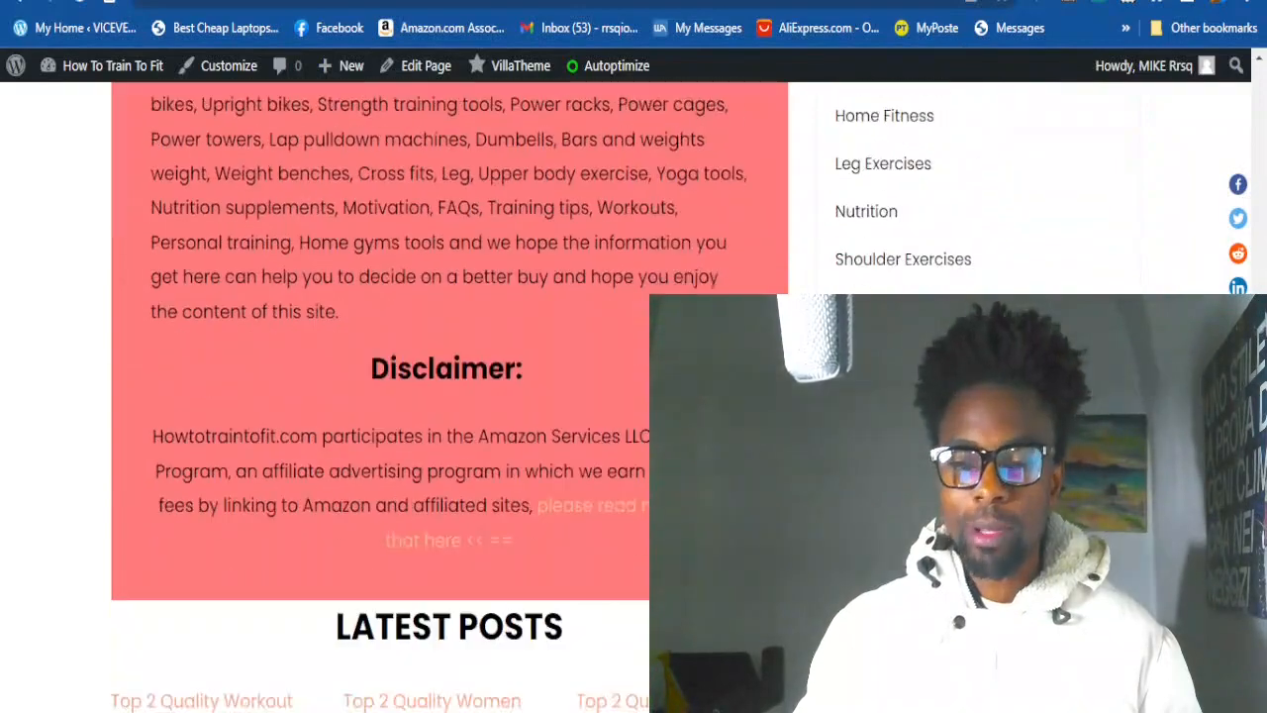
pyautogui.scroll(-10, 396, 396)
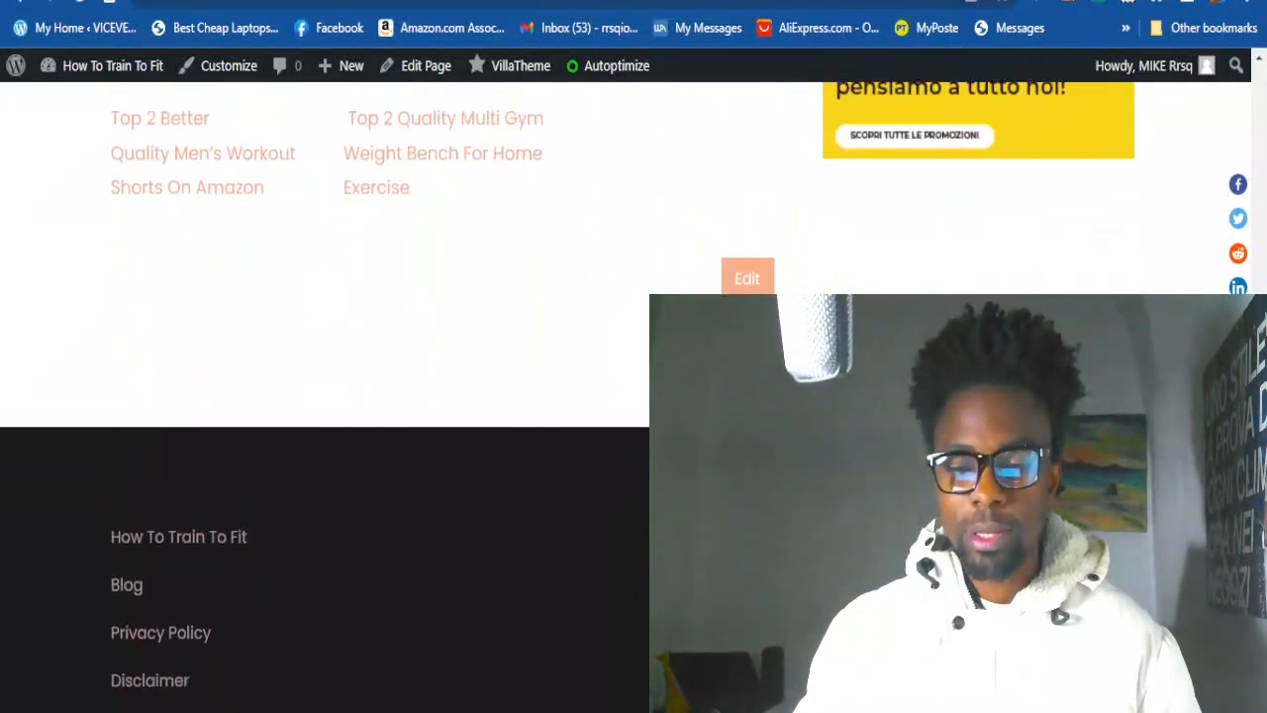
pyautogui.moveTo(1260, 636); pyautogui.dragTo(1262, 104)
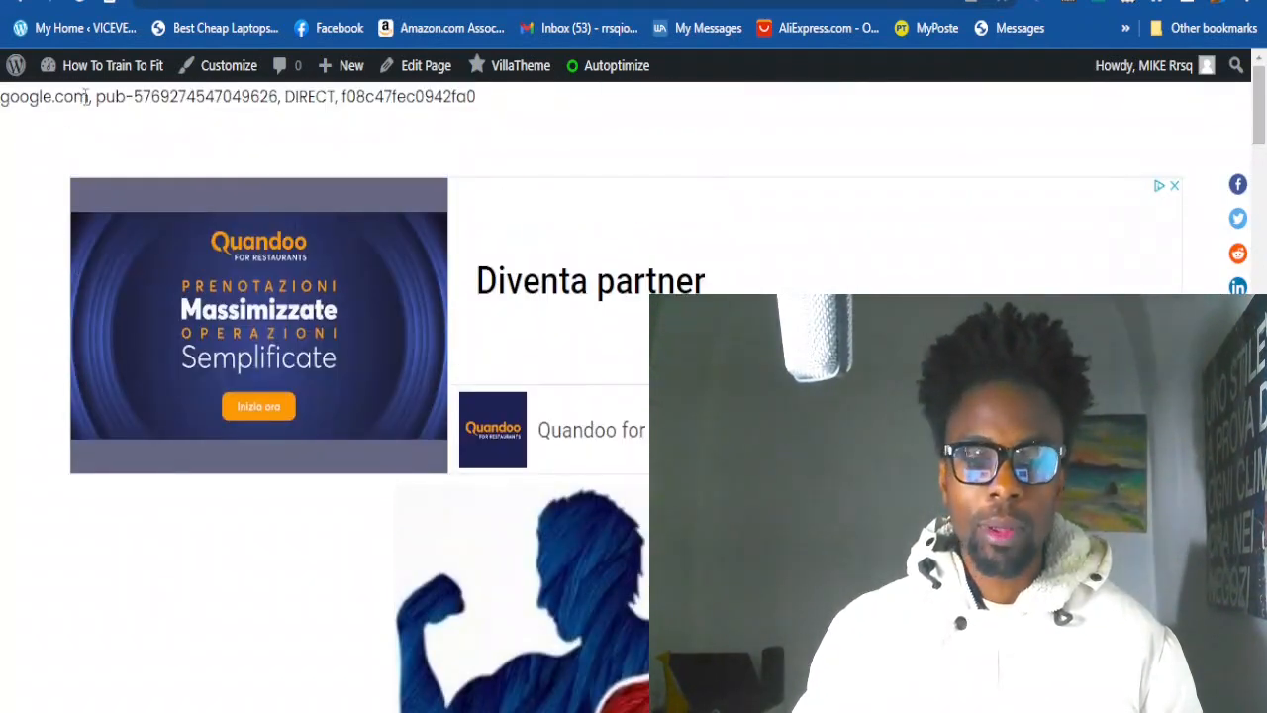
pyautogui.scroll(-2, 85, 103)
pyautogui.scroll(1, 85, 103)
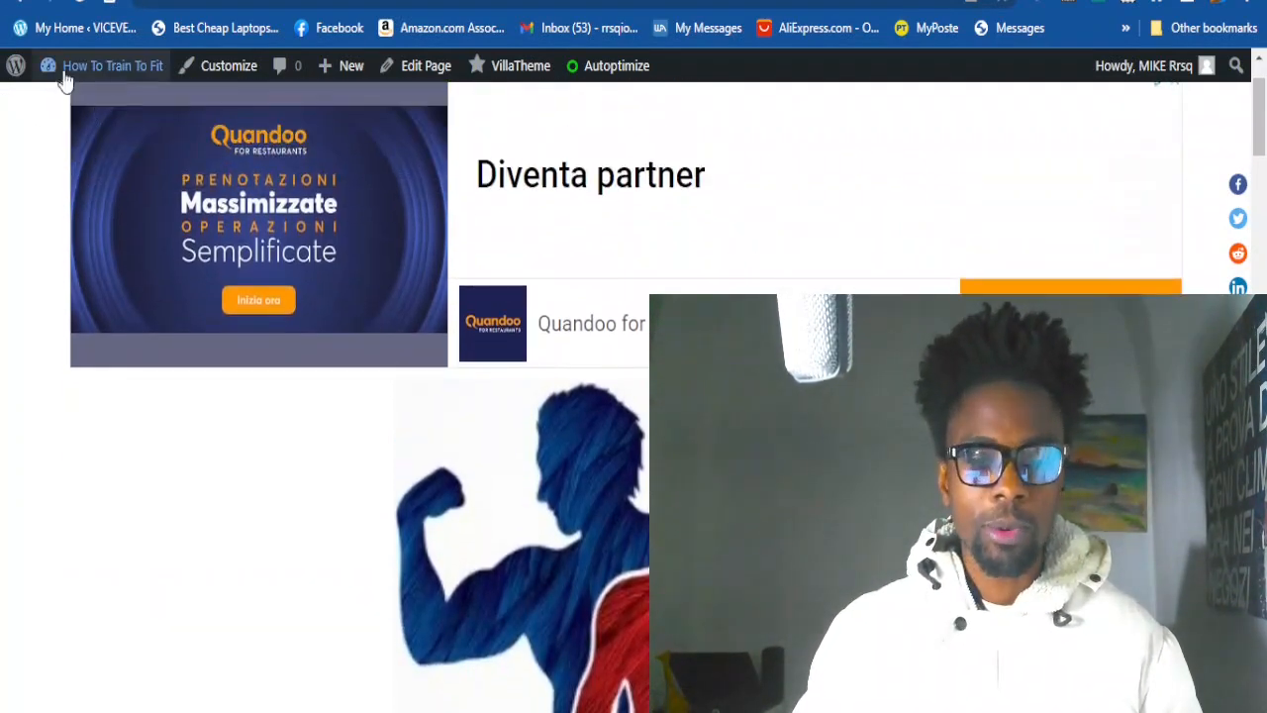
# Open the installed themes page in the How To Train To Fit site's WordPress admin
pyautogui.moveTo(71, 74)
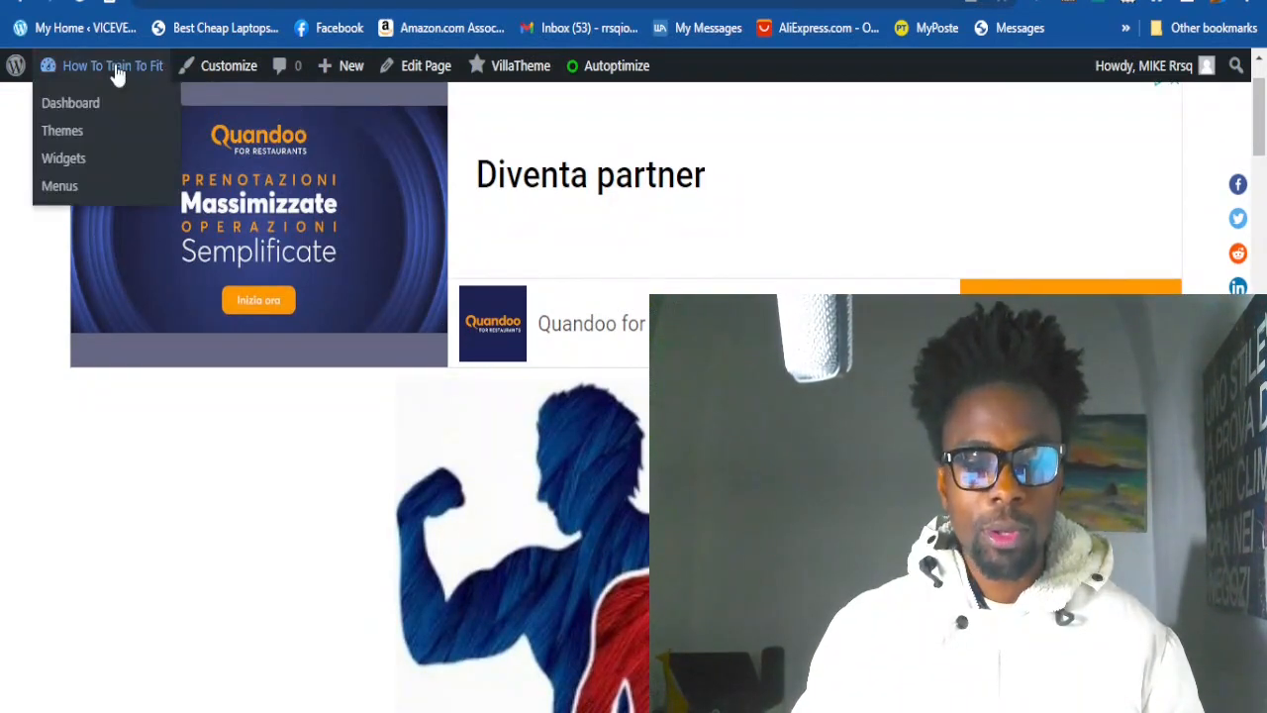
pyautogui.click(61, 138)
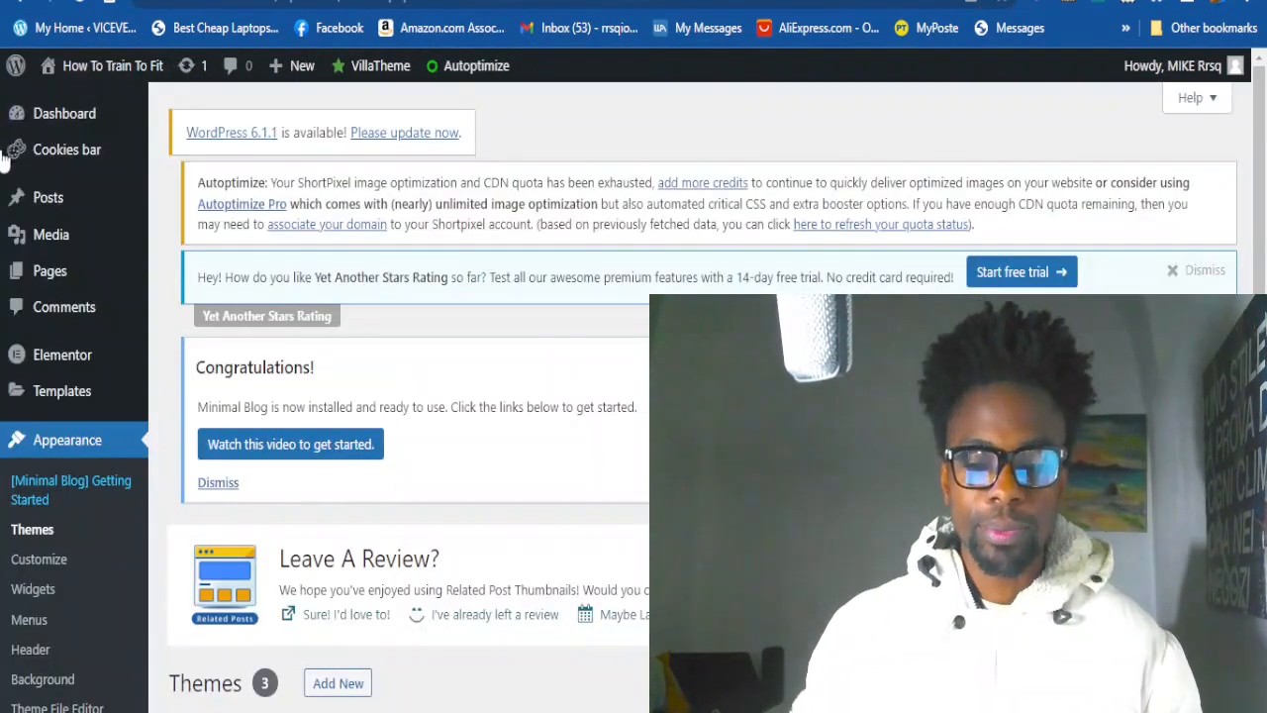
pyautogui.scroll(-1, 19, 148)
pyautogui.scroll(3, 336, 297)
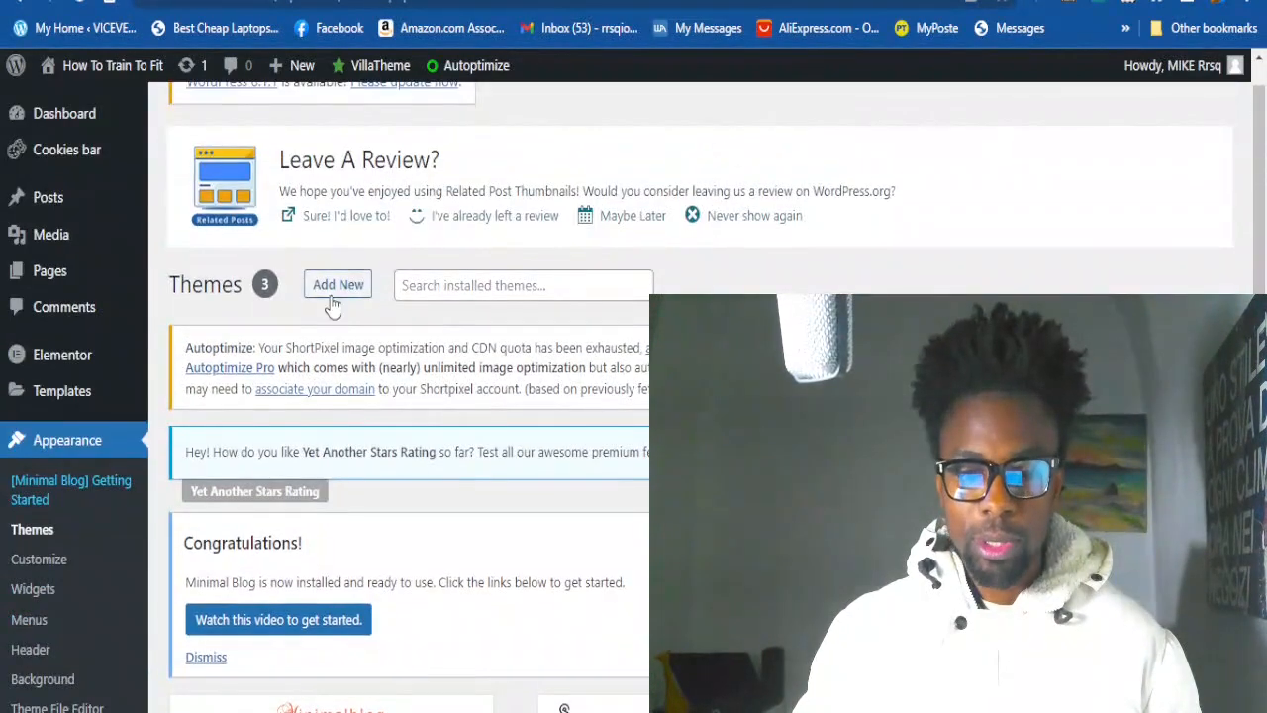
# Open the Add Themes page and search the theme directory for "nimalblog"
pyautogui.click(340, 287)
pyautogui.scroll(-5, 564, 708)
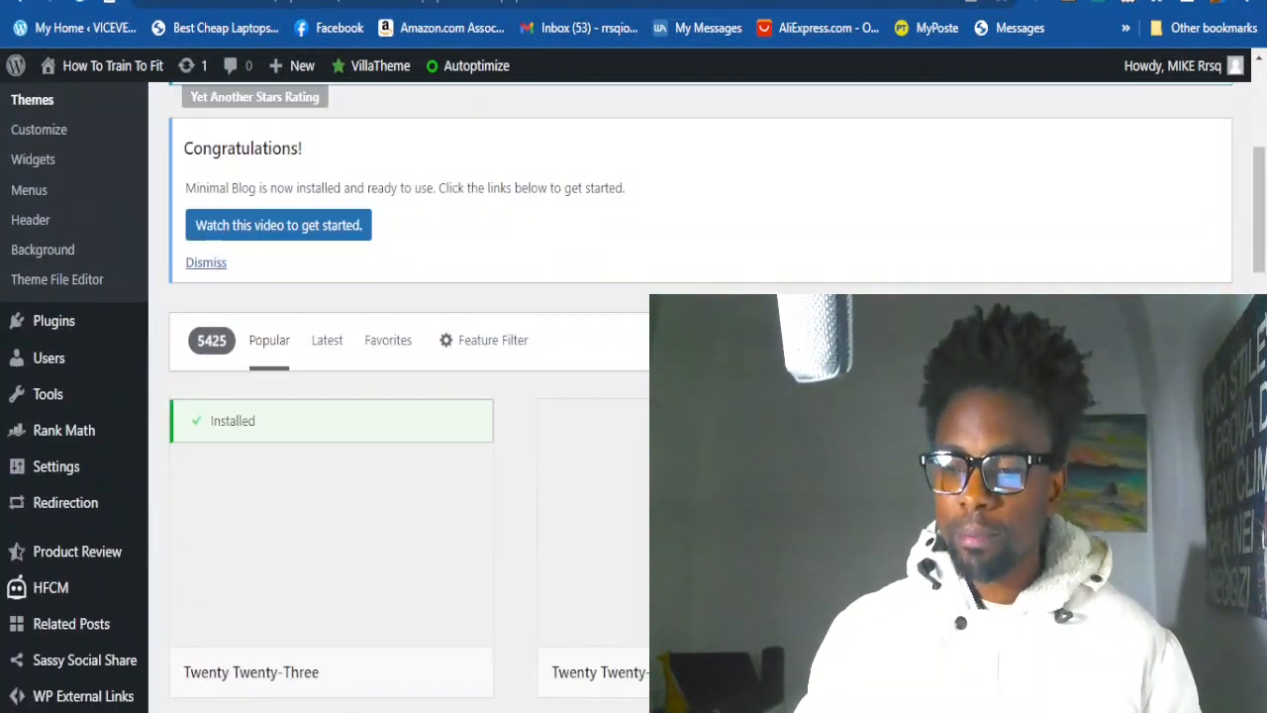
pyautogui.scroll(-1, 565, 396)
pyautogui.click(1084, 290)
pyautogui.write('n')
pyautogui.write('imalblog')
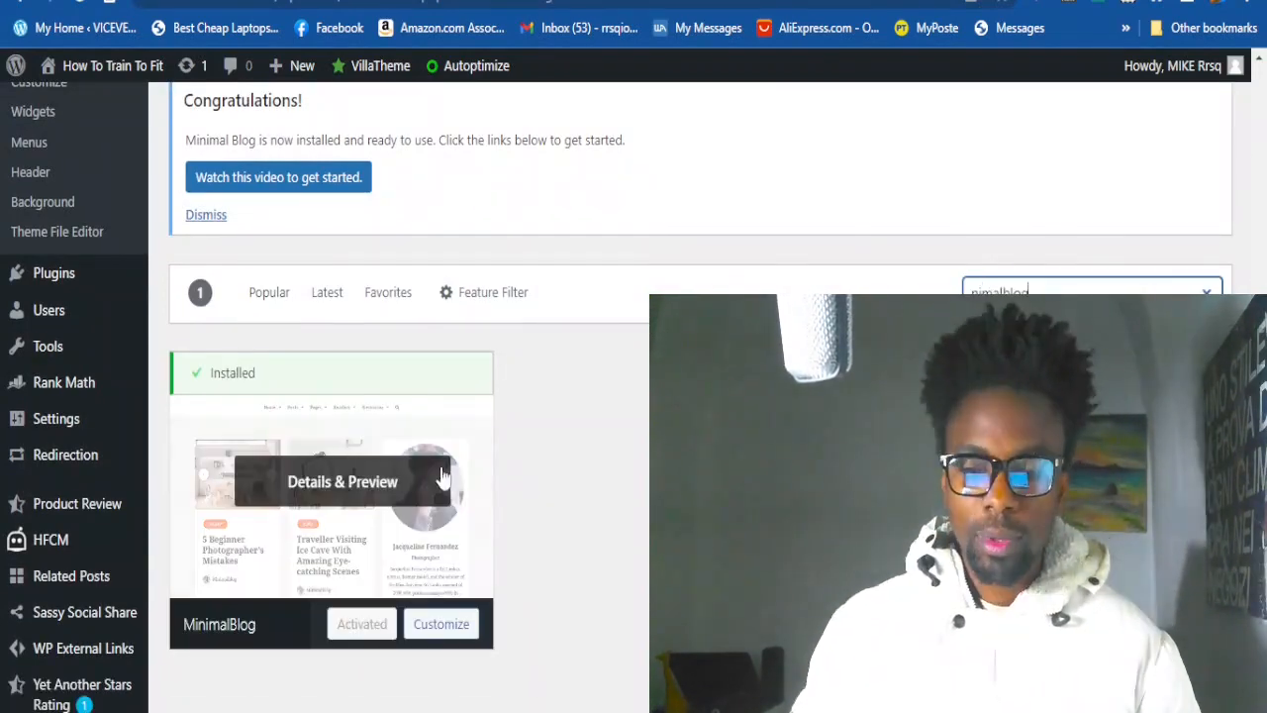
# Open the theme customizer for the How To Train To Fit site
pyautogui.scroll(-1, 340, 446)
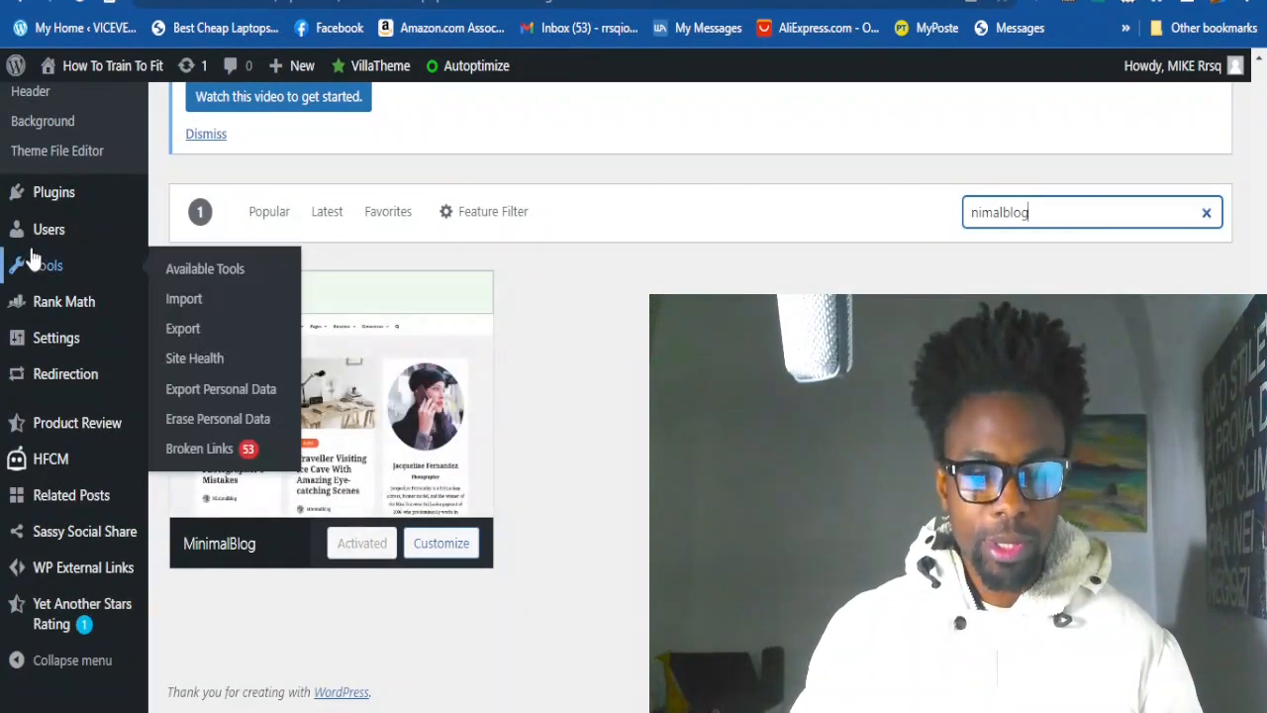
pyautogui.scroll(1, 59, 297)
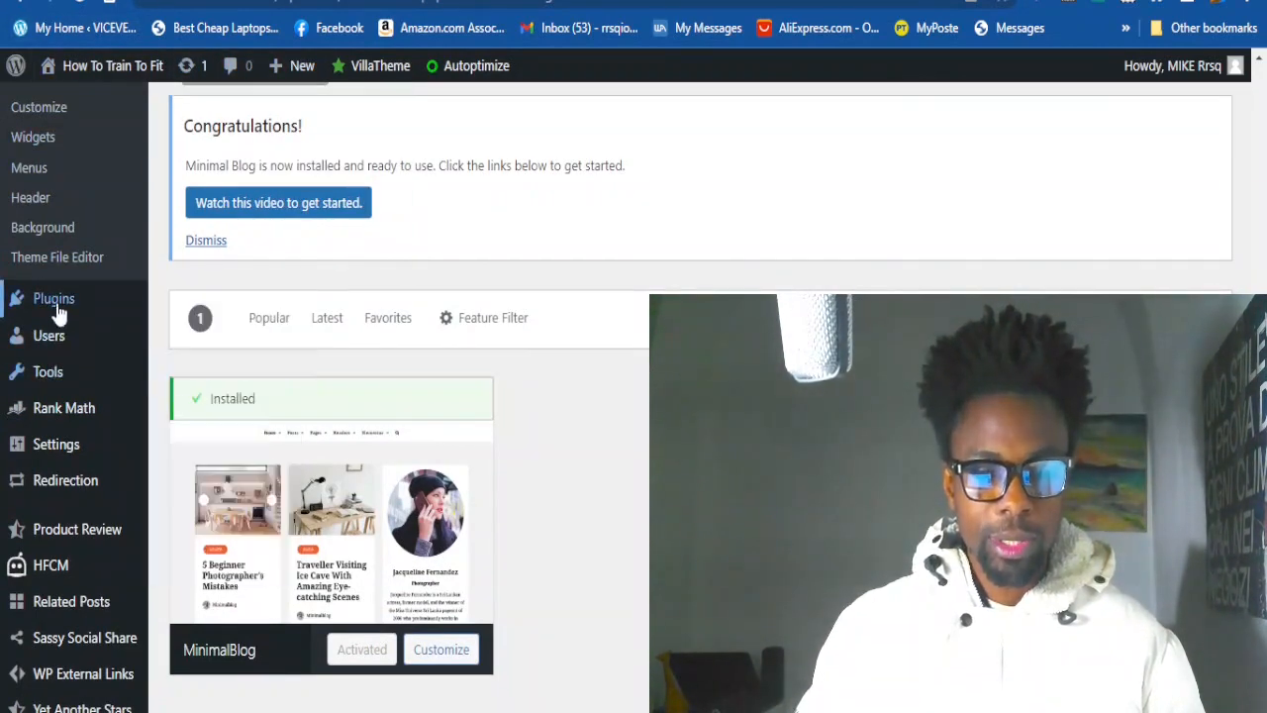
pyautogui.scroll(5, 63, 492)
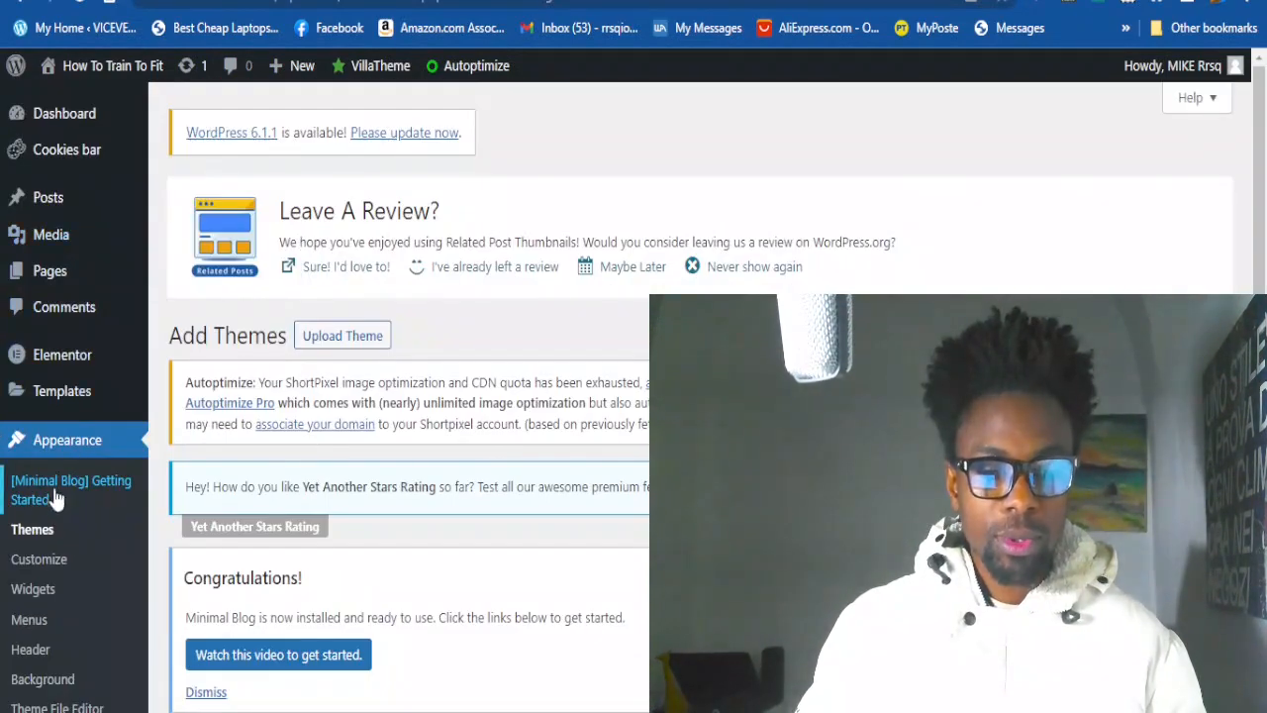
pyautogui.scroll(-2, 37, 490)
pyautogui.click(38, 348)
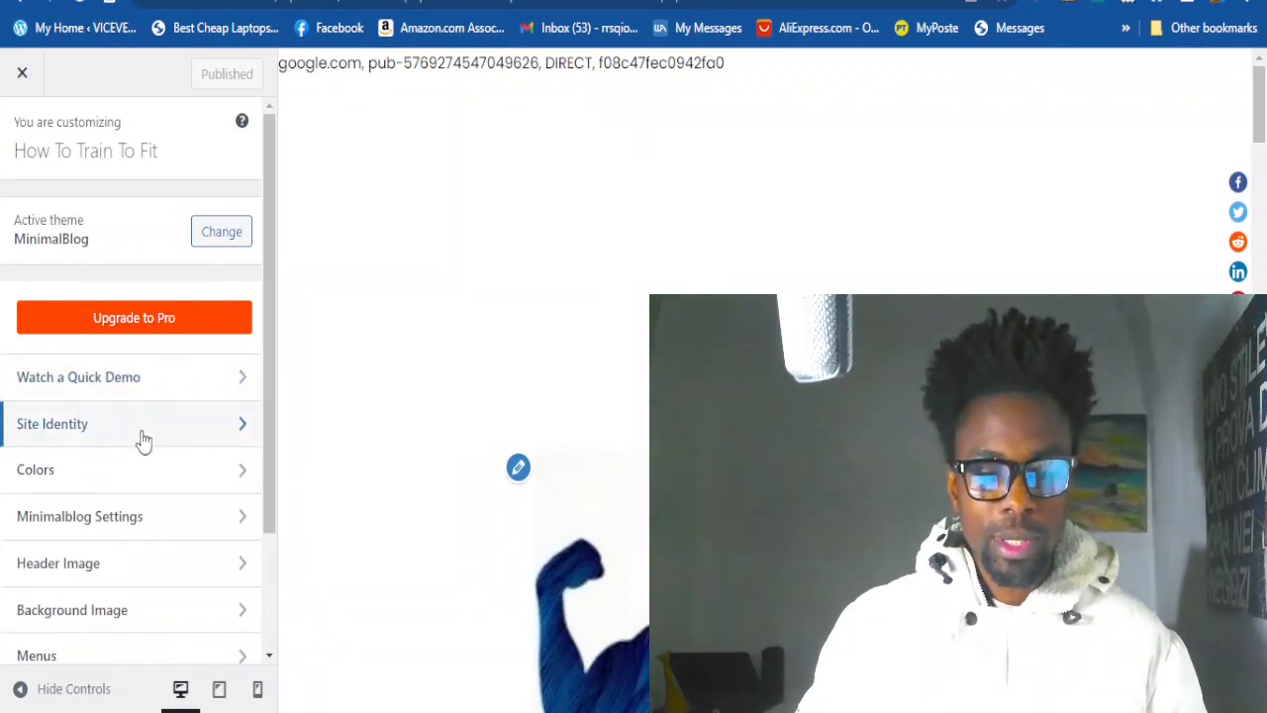
# Review the Site Identity settings for the logo, site title, tagline and site icon, and return to the main customizer list
pyautogui.click(234, 433)
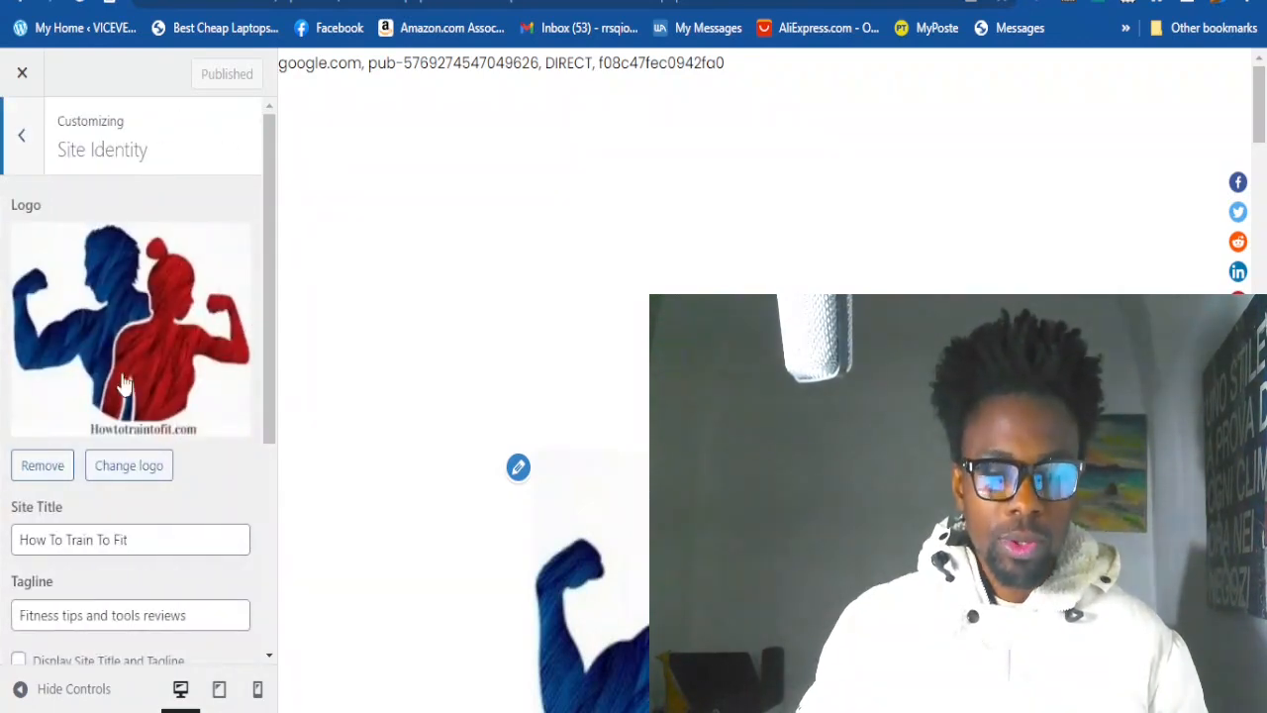
pyautogui.scroll(-2, 126, 391)
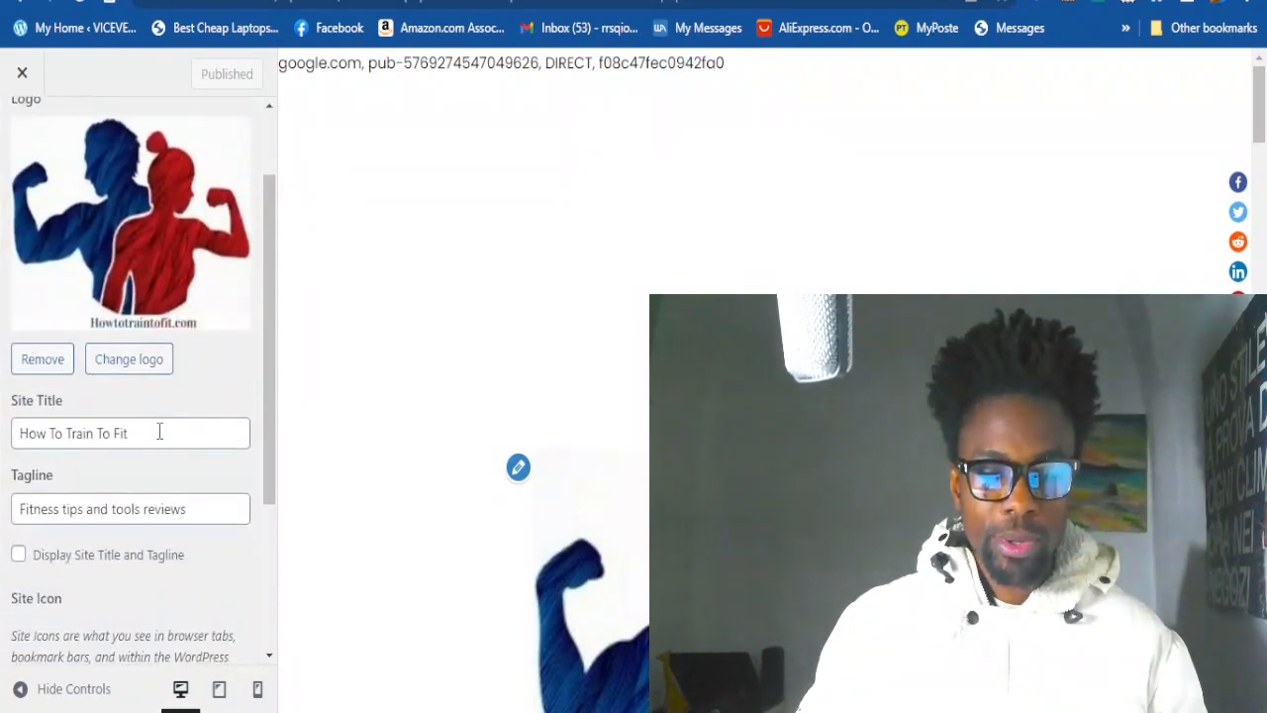
pyautogui.scroll(-2, 159, 432)
pyautogui.scroll(-2, 119, 394)
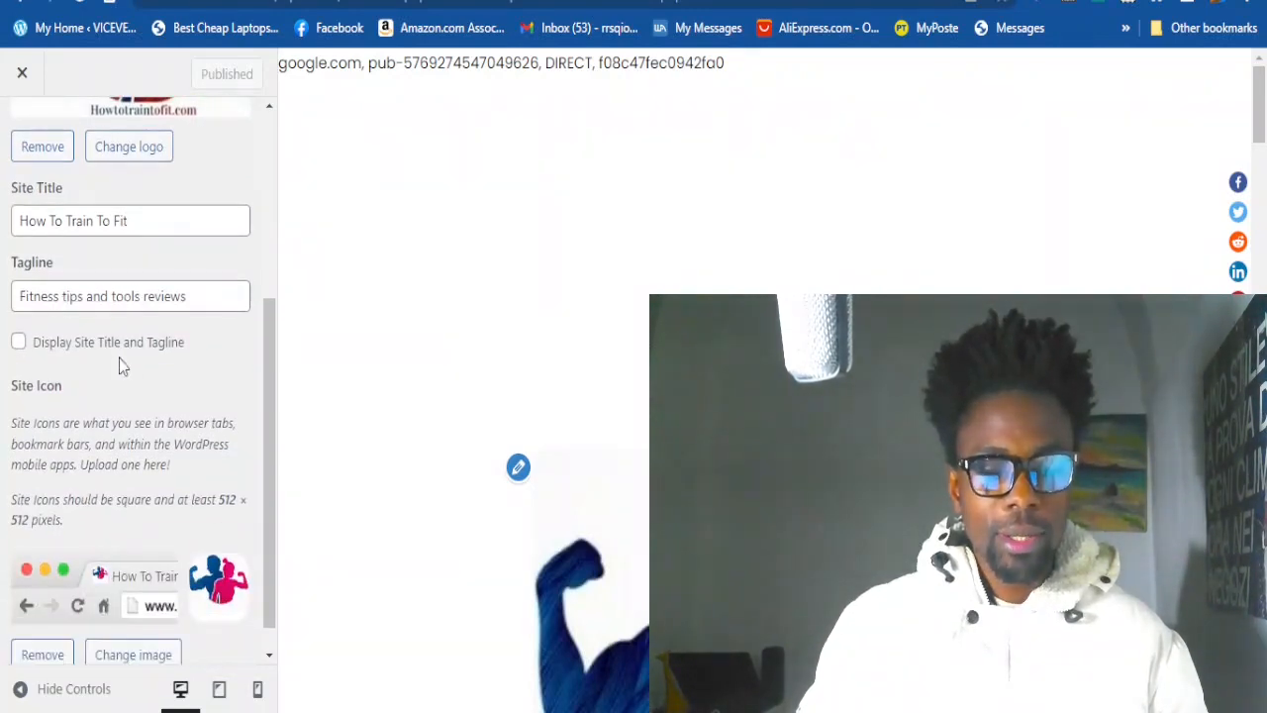
pyautogui.scroll(-1, 192, 437)
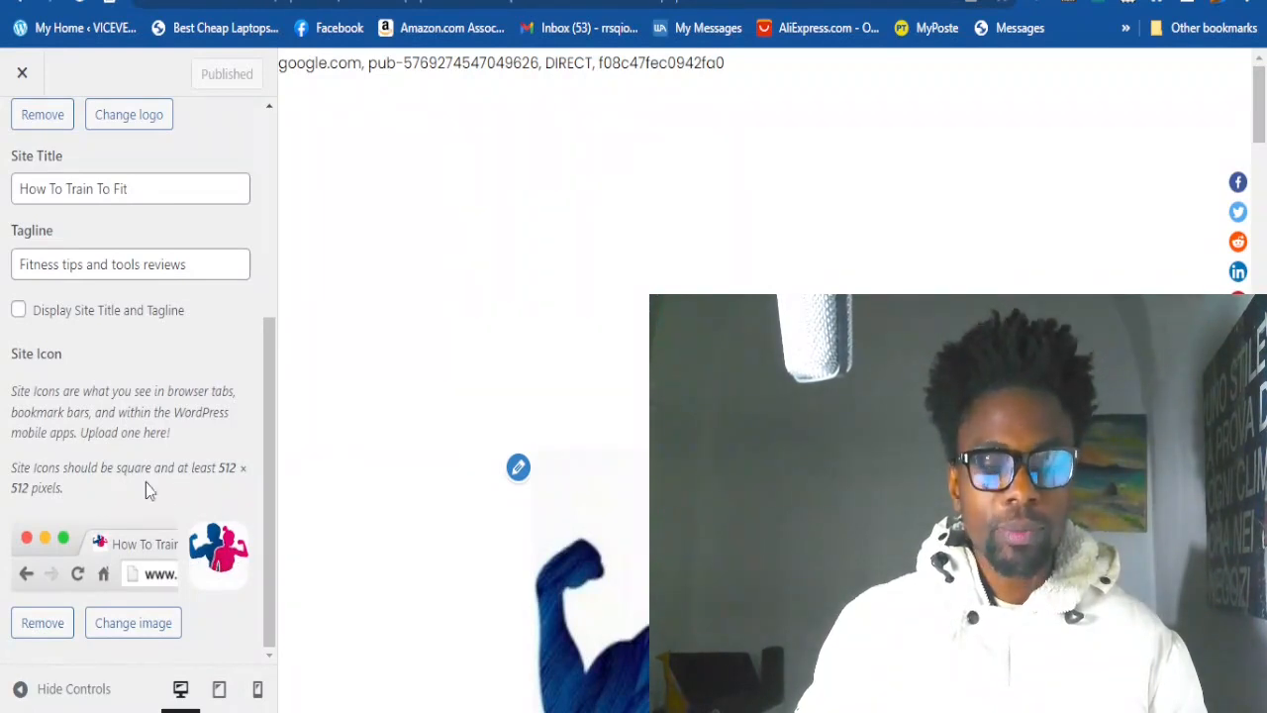
pyautogui.scroll(1, 100, 399)
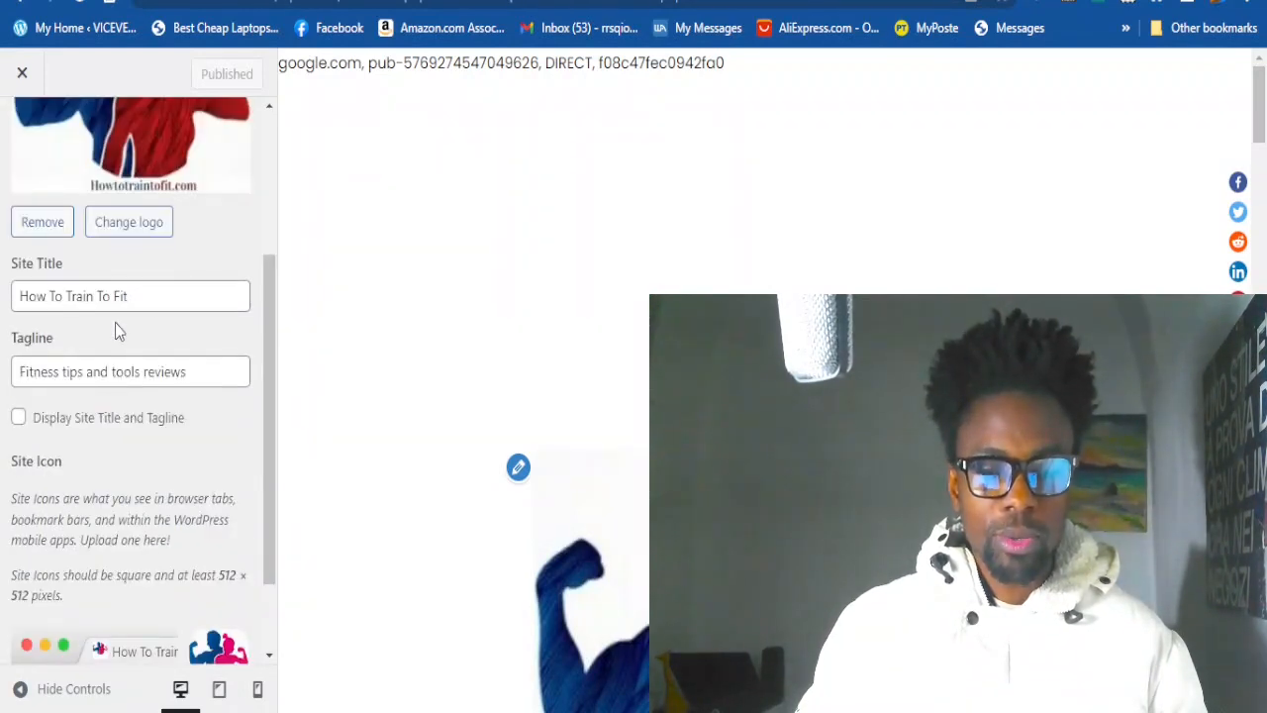
pyautogui.scroll(2, 116, 331)
pyautogui.scroll(1, 43, 522)
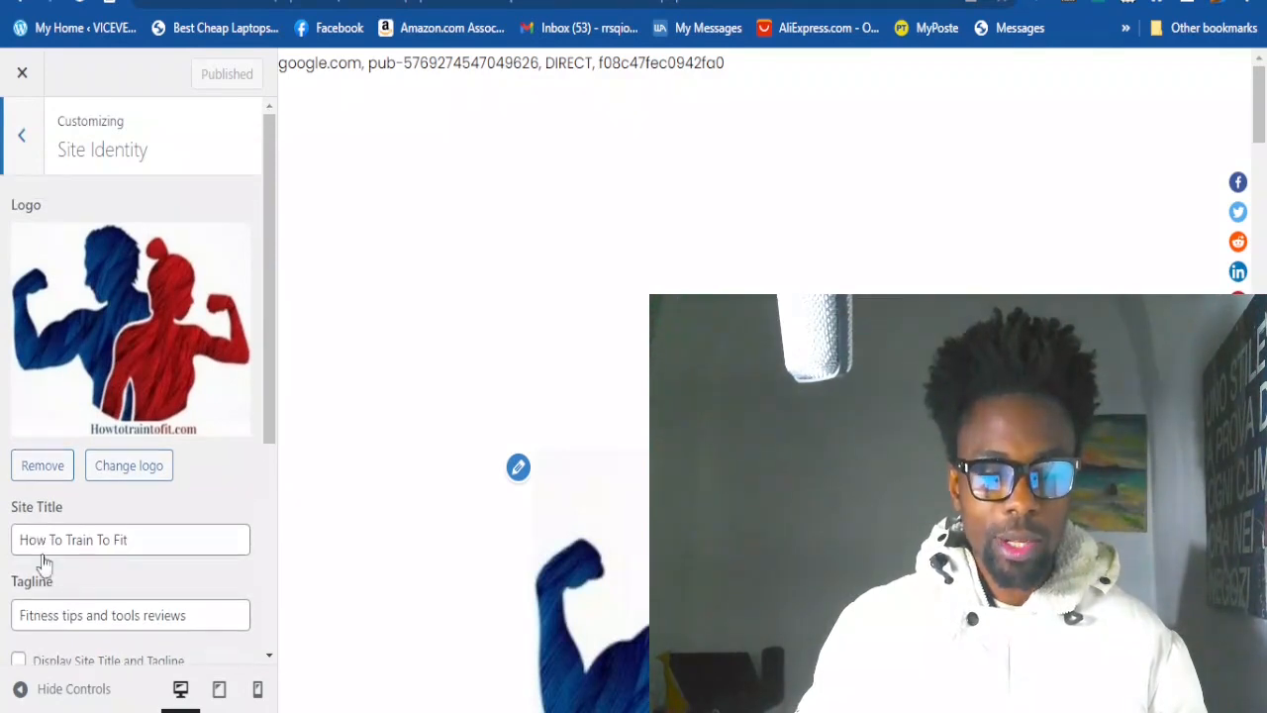
pyautogui.scroll(-4, 36, 606)
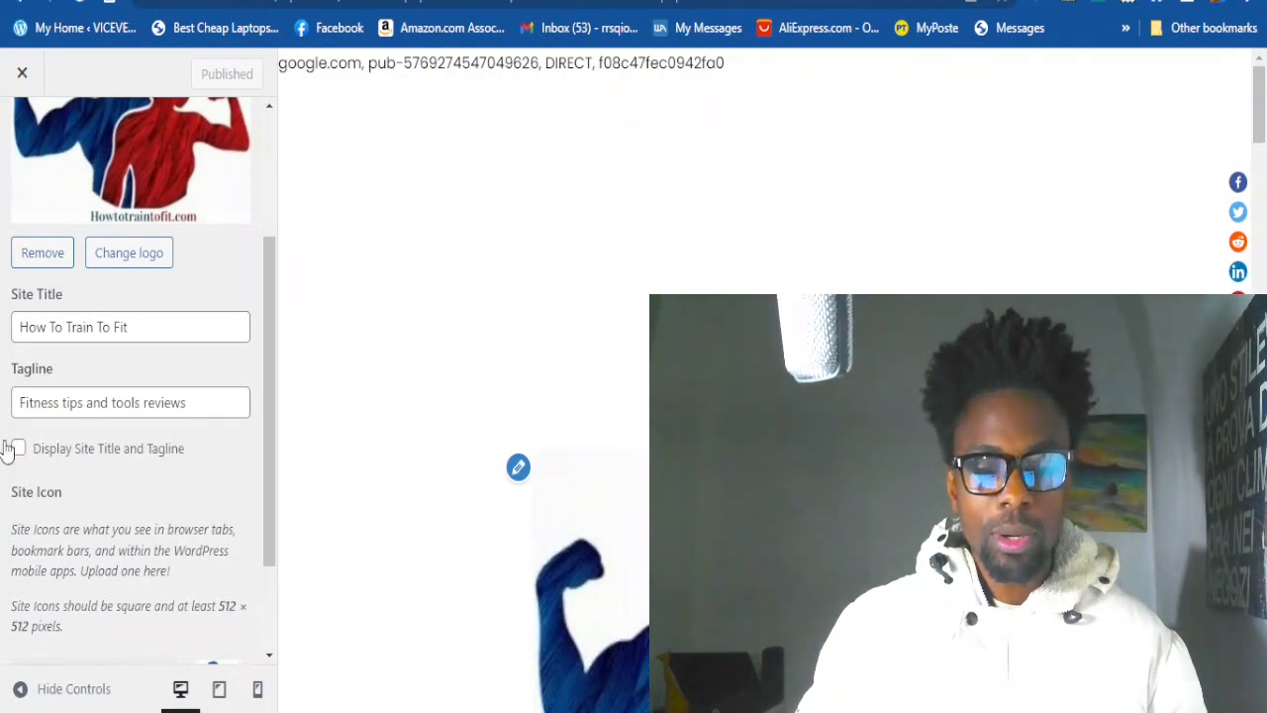
pyautogui.scroll(4, 22, 415)
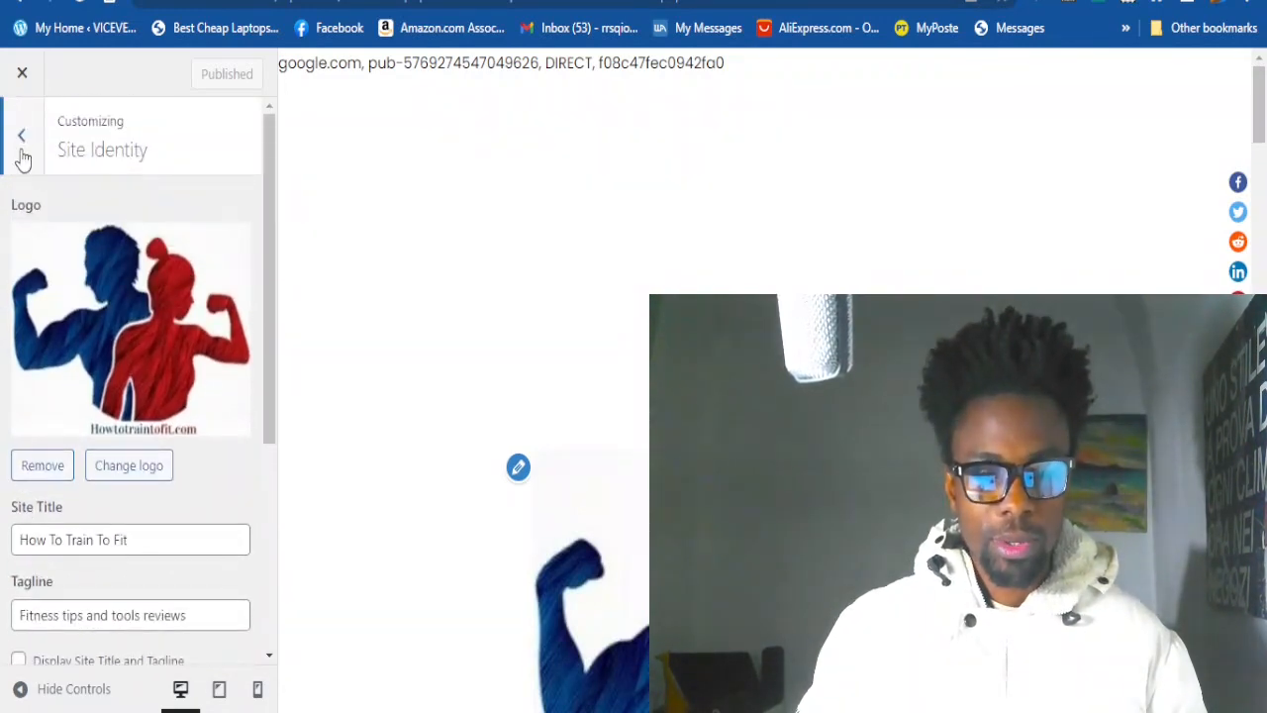
pyautogui.click(22, 139)
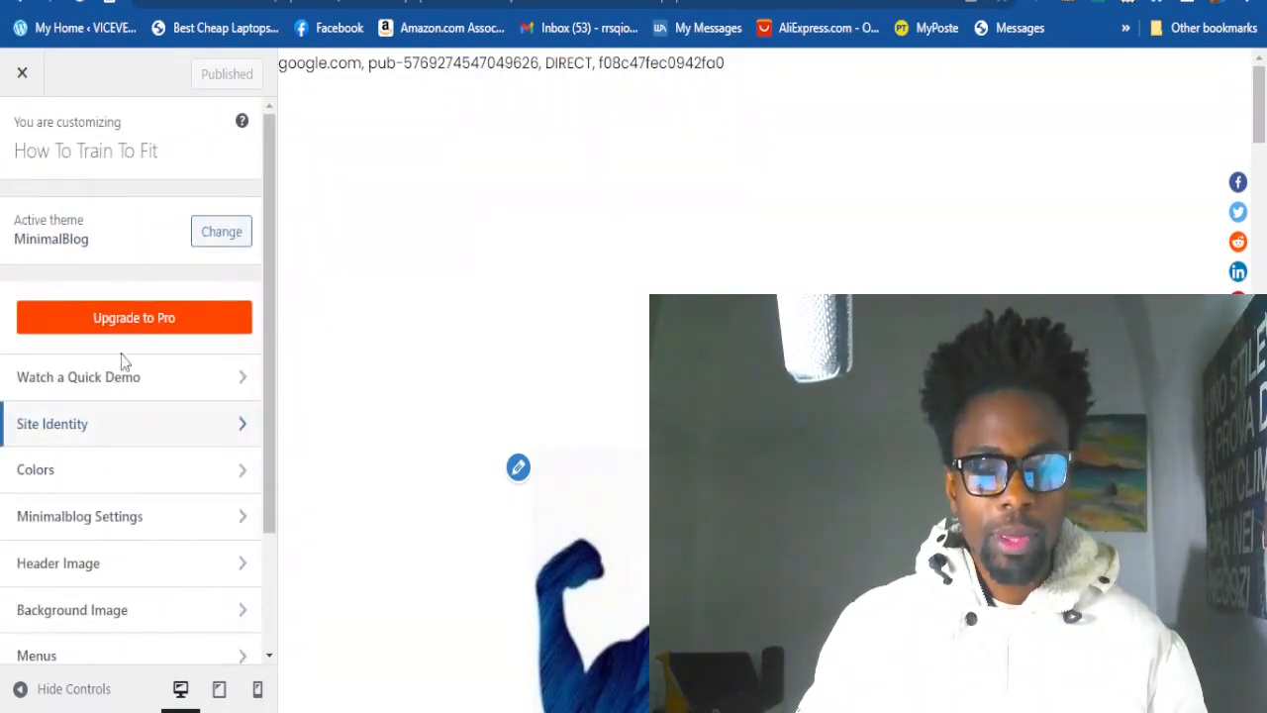
# View the customizer's Colors options and the list of Minimalblog Settings subsections, returning to the main list
pyautogui.click(168, 477)
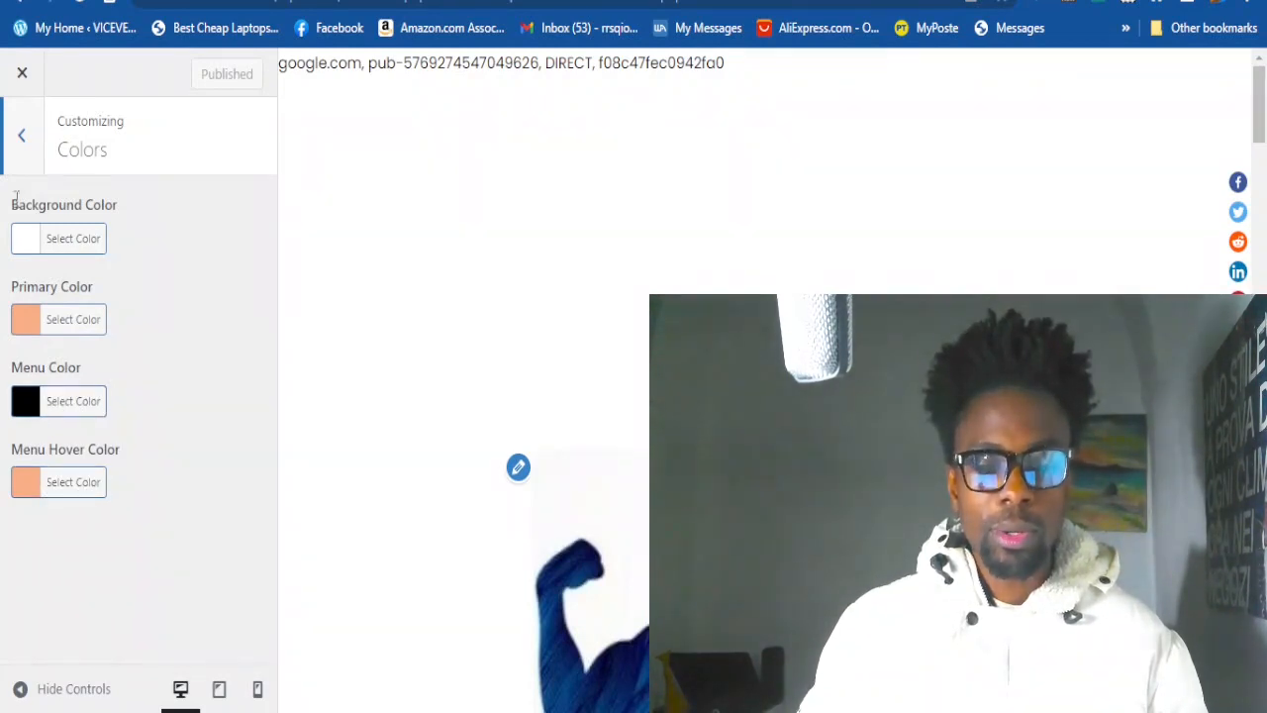
pyautogui.click(22, 139)
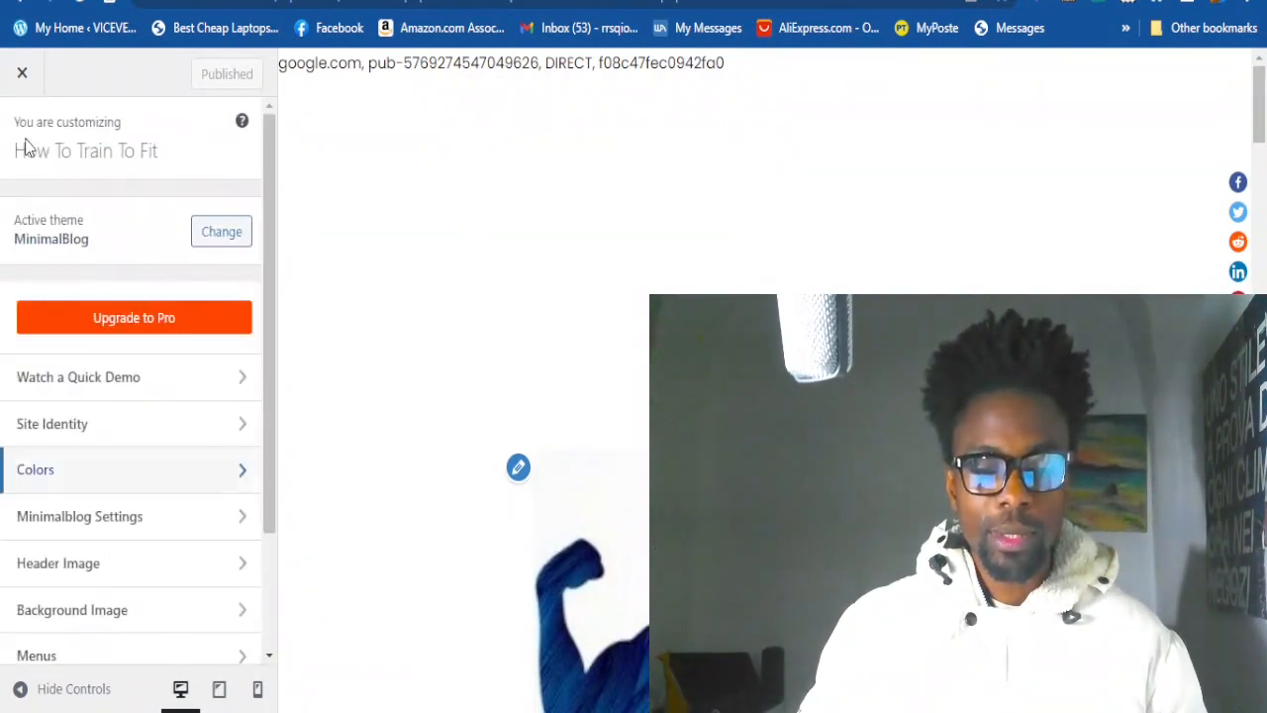
pyautogui.click(162, 523)
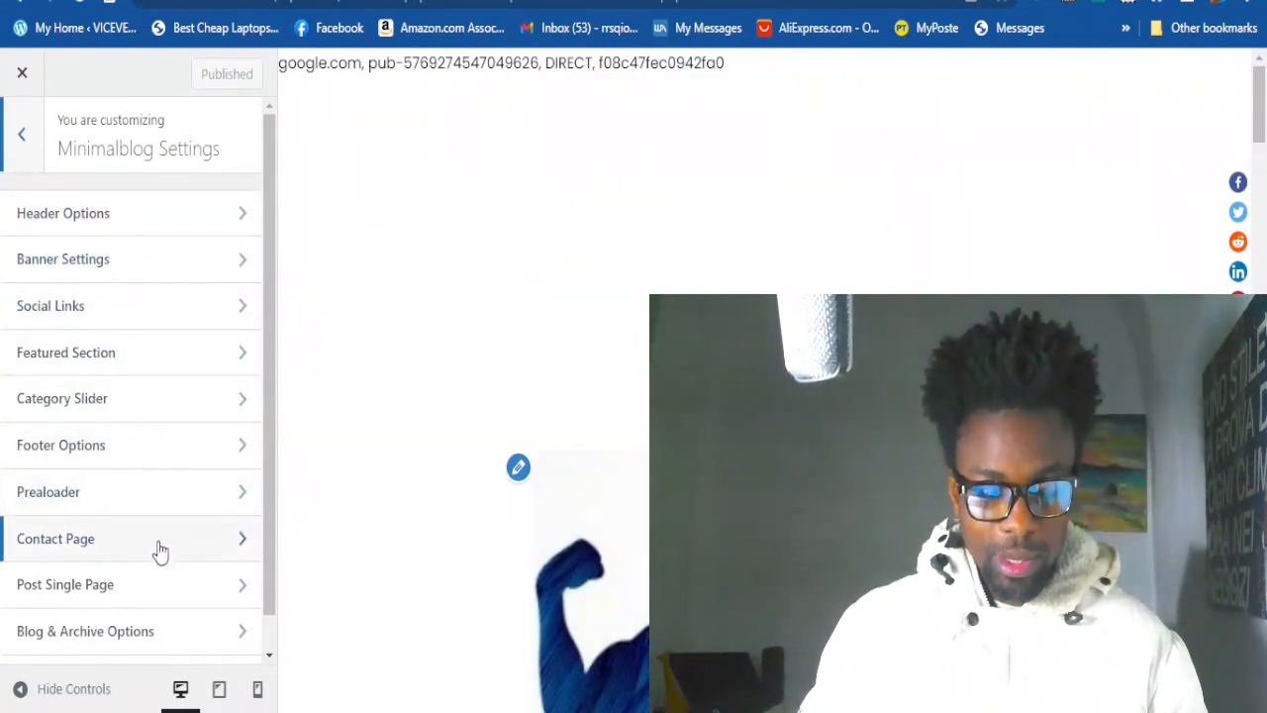
pyautogui.scroll(-1, 252, 619)
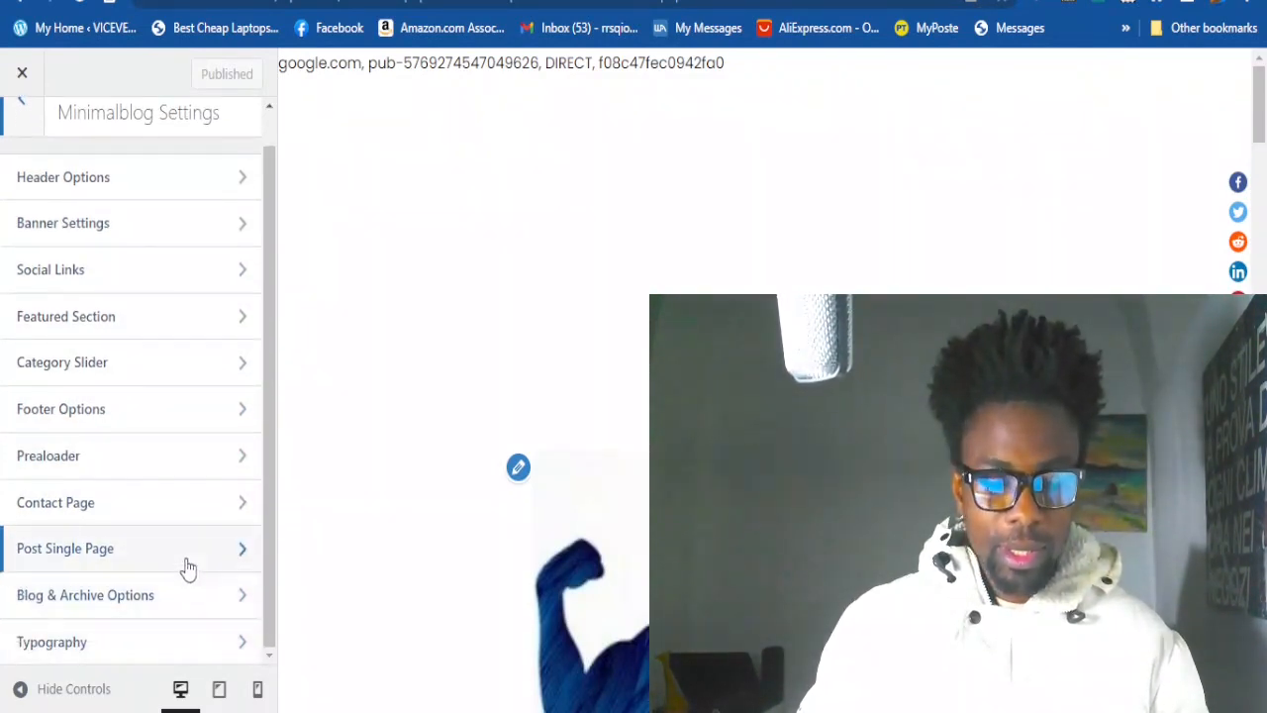
pyautogui.scroll(1, 133, 343)
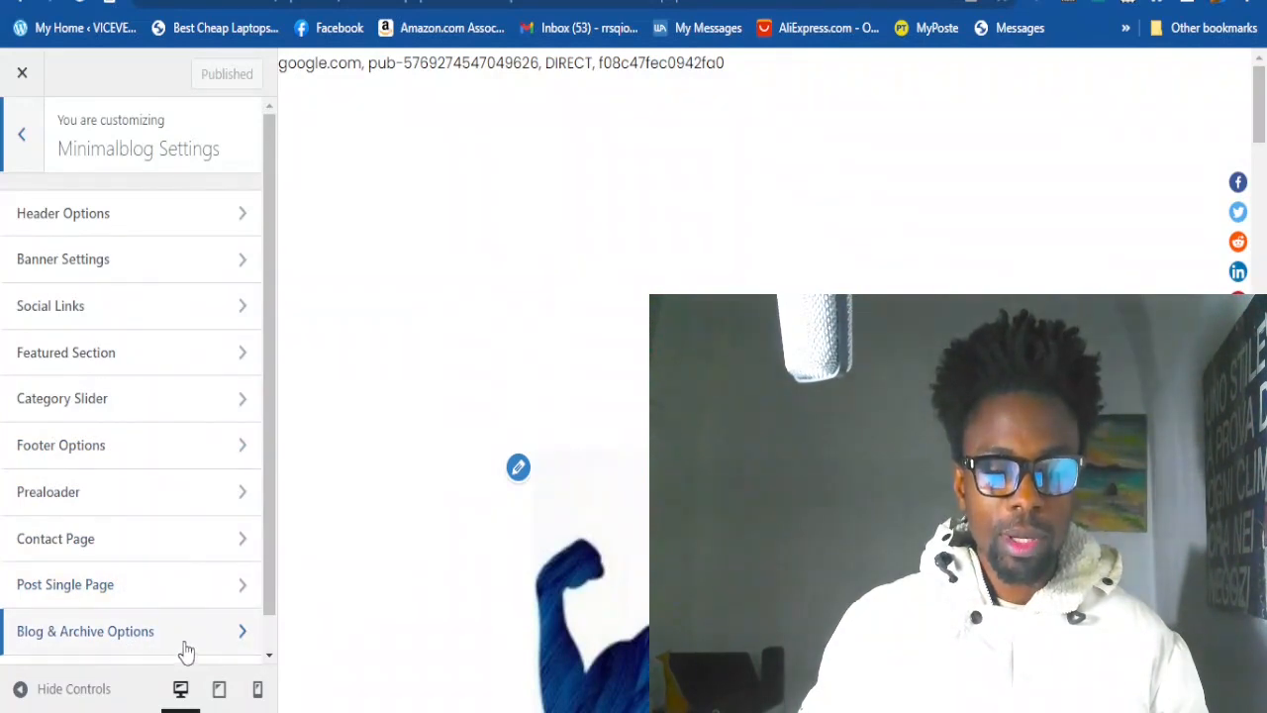
pyautogui.click(24, 141)
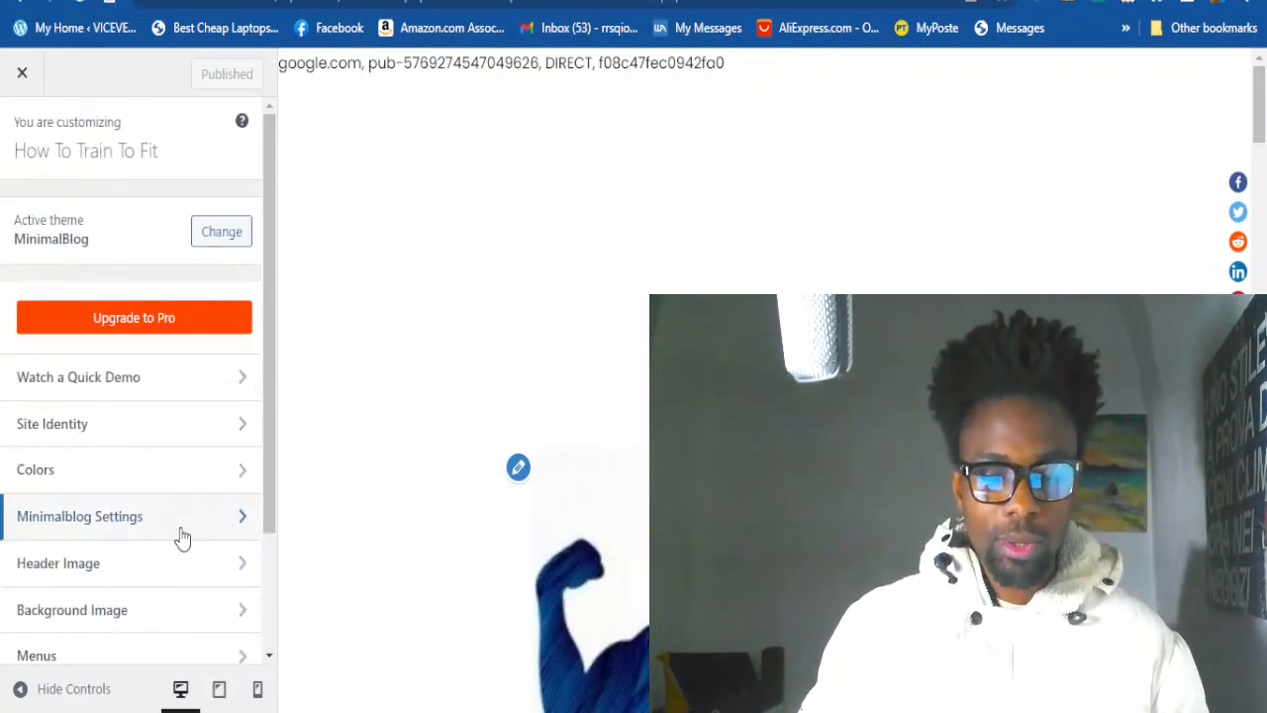
# View the Header Image section and its recommended image size, and return to the main customizer list
pyautogui.scroll(-1, 164, 495)
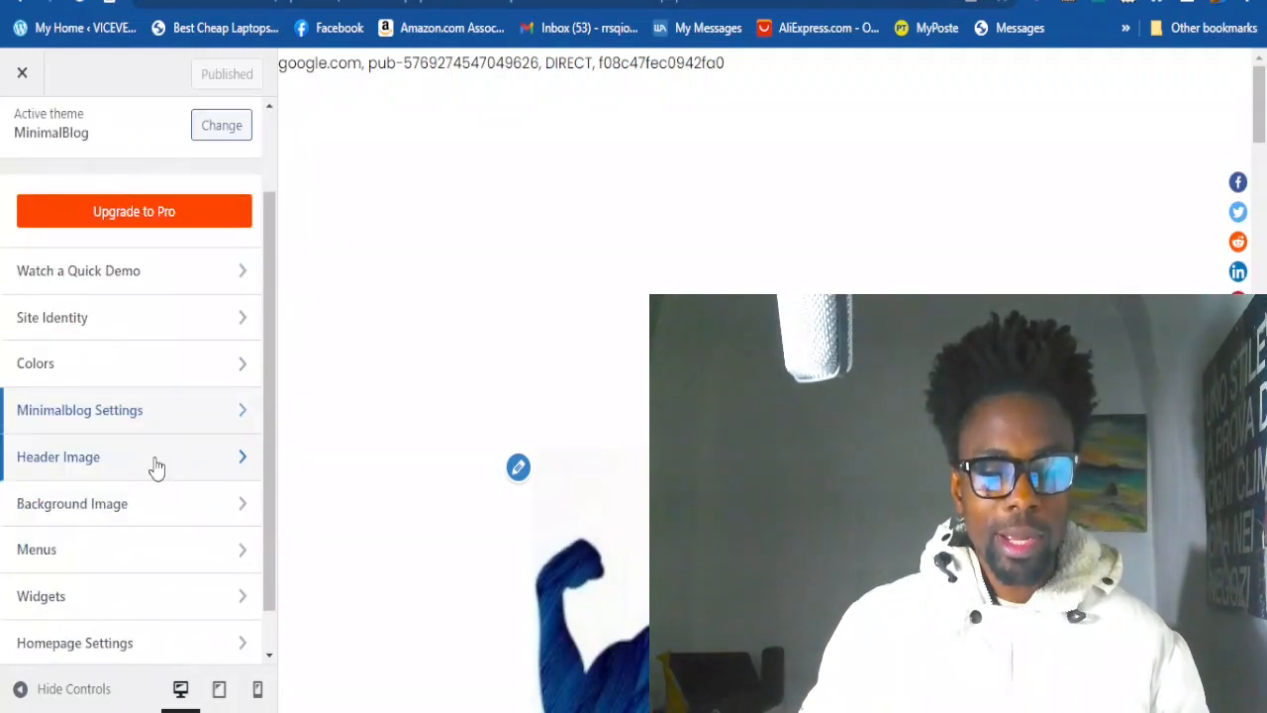
pyautogui.click(156, 461)
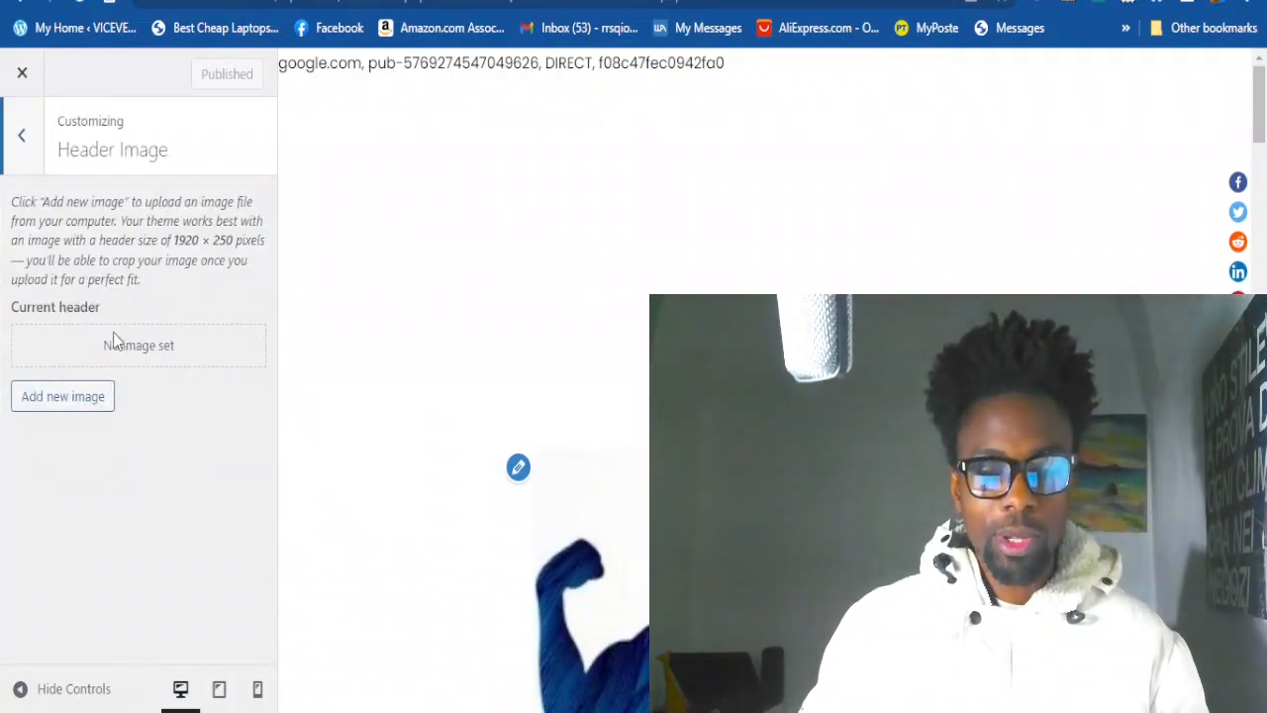
pyautogui.click(22, 139)
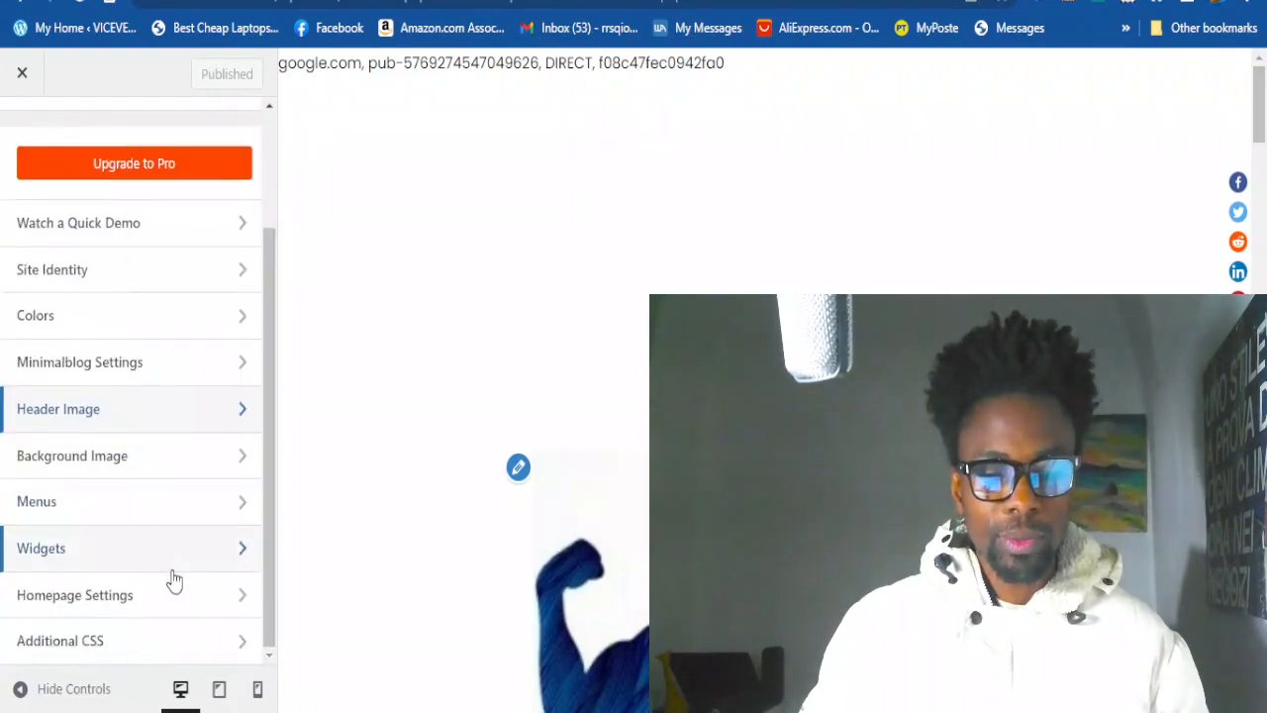
# View the Background Image section alongside the page preview, and return to the main customizer list
pyautogui.click(162, 458)
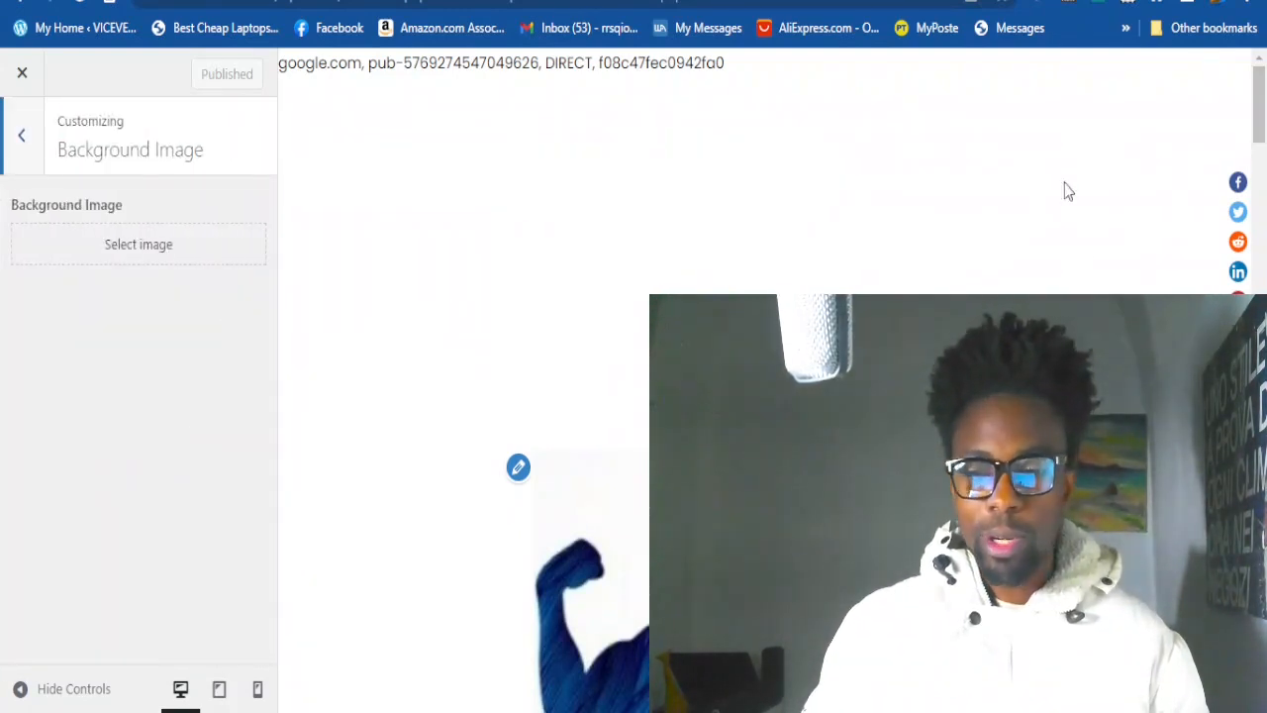
pyautogui.scroll(-11, 764, 380)
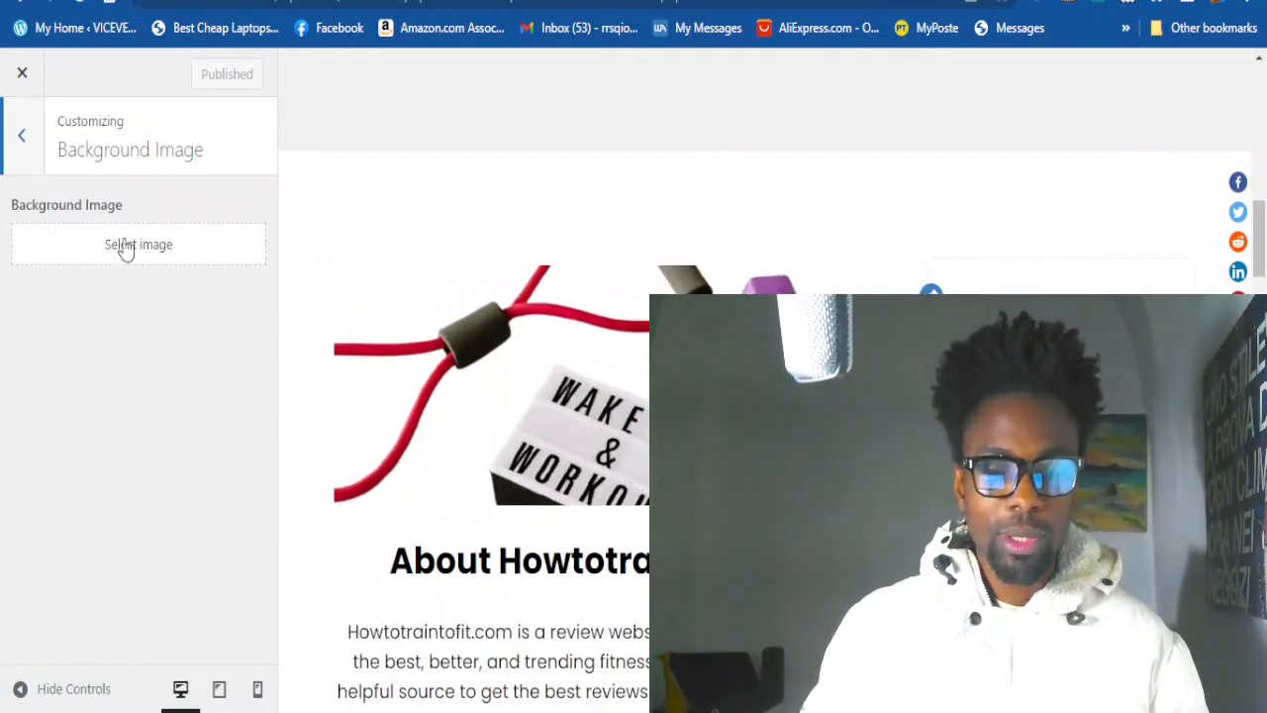
pyautogui.click(22, 138)
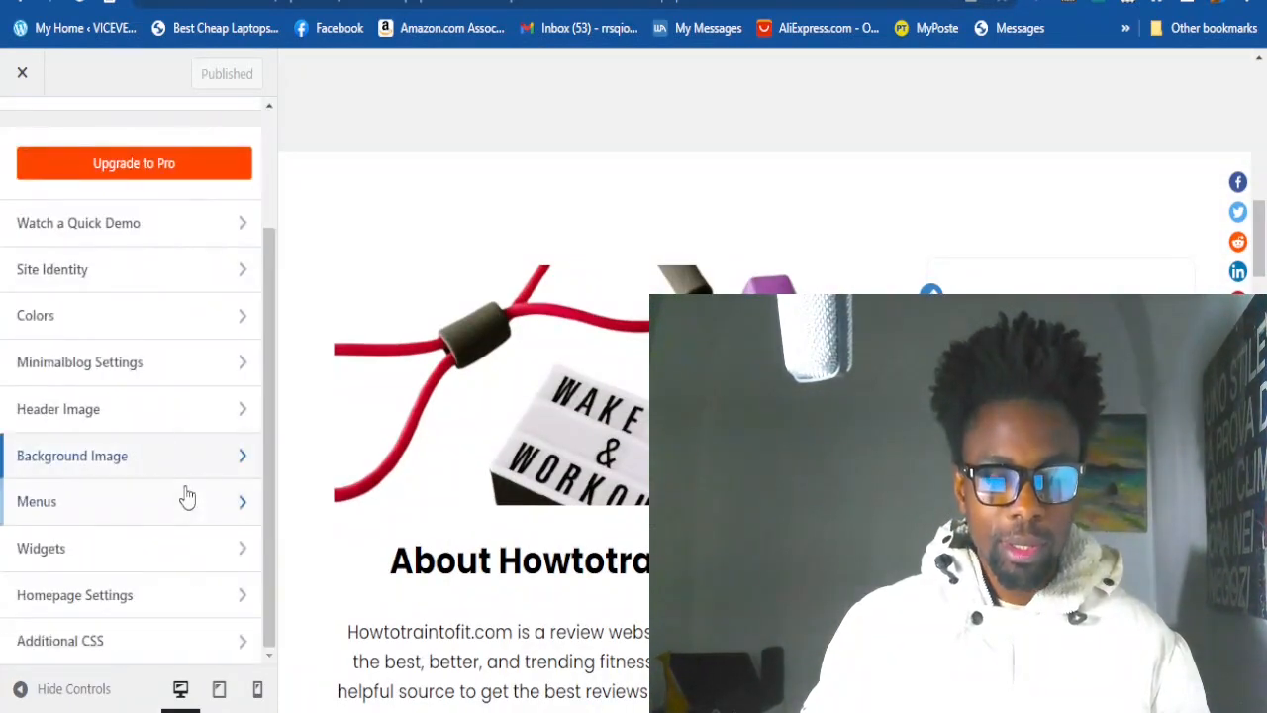
# View the Menus section and the Widgets section with its sidebar and footer areas, returning to the main customizer list
pyautogui.click(114, 515)
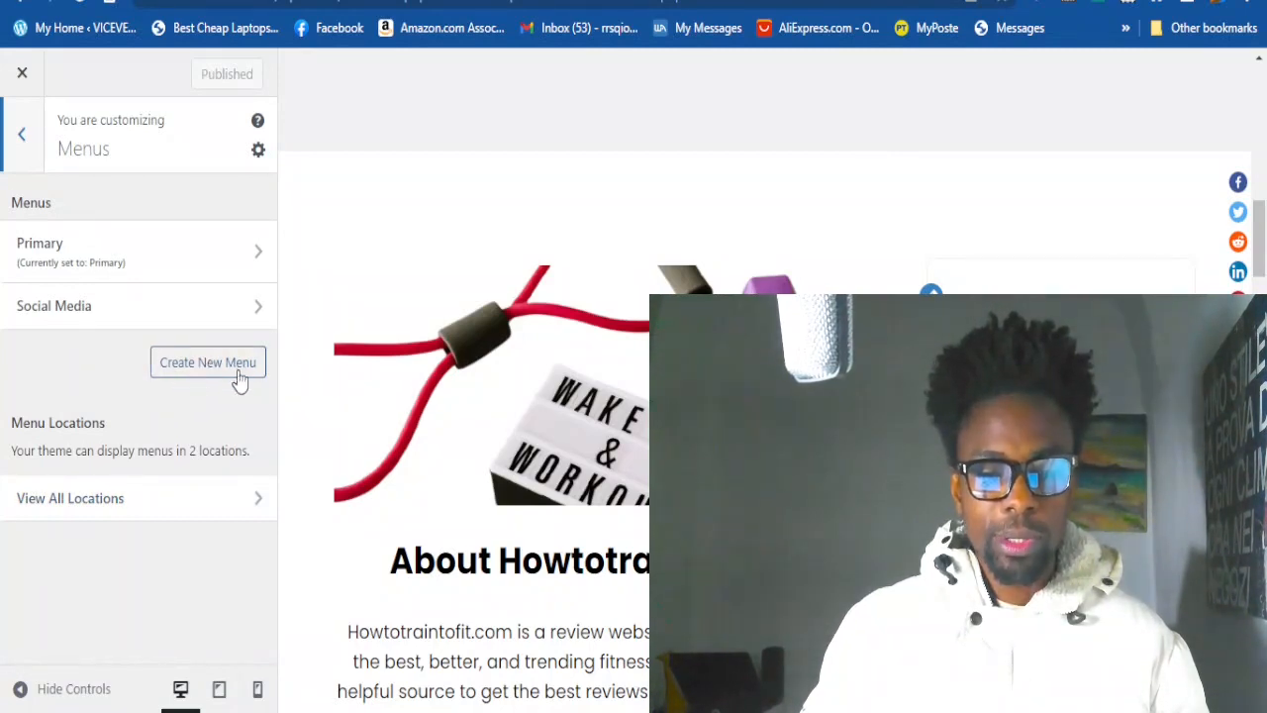
pyautogui.click(22, 139)
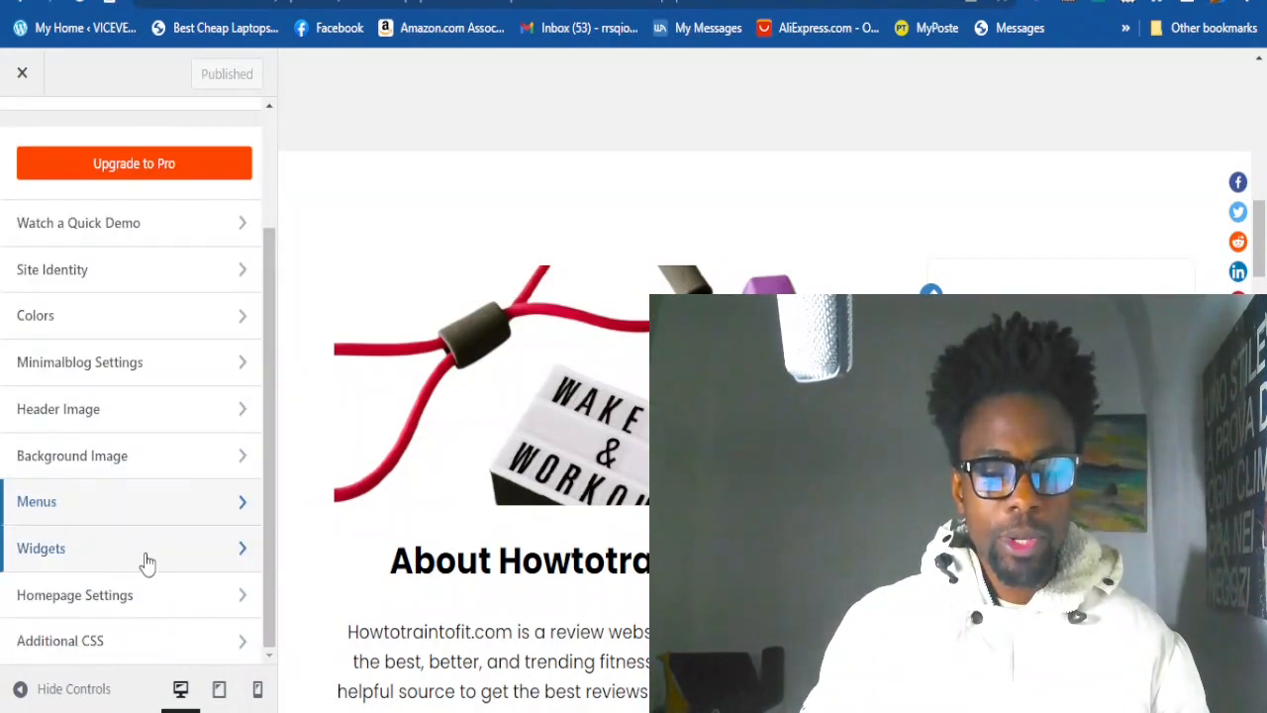
pyautogui.click(145, 558)
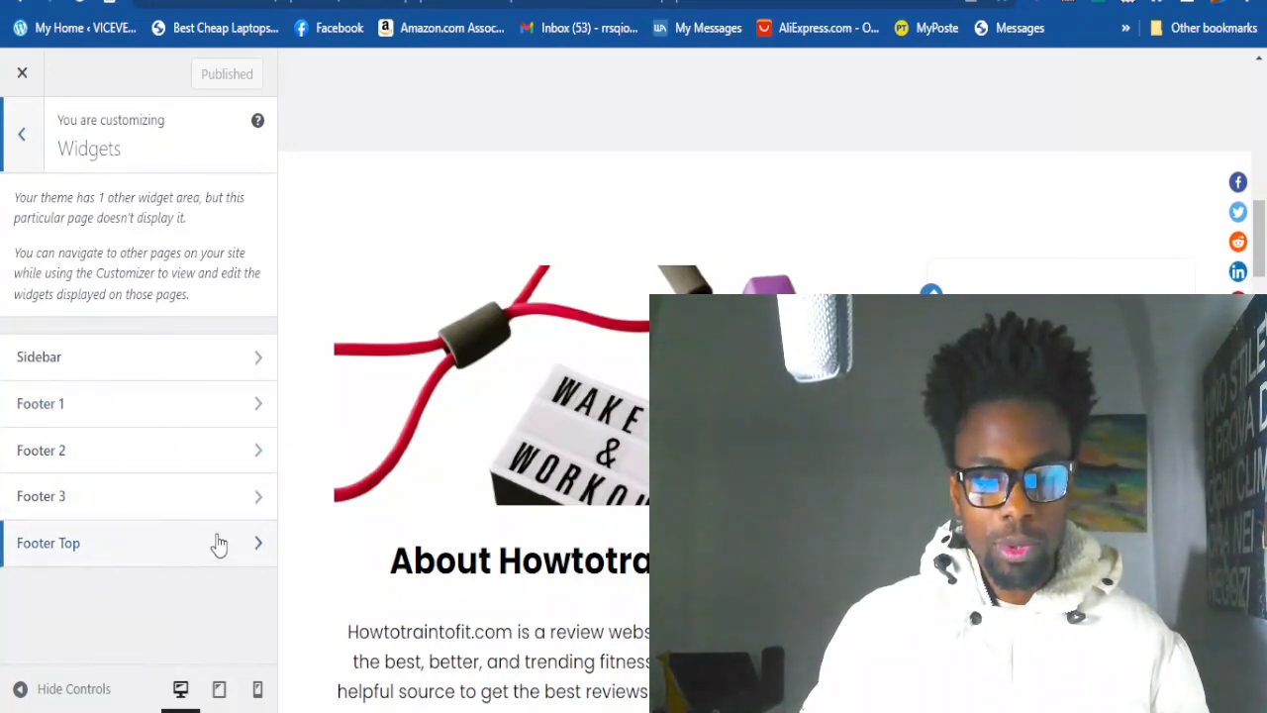
pyautogui.click(21, 134)
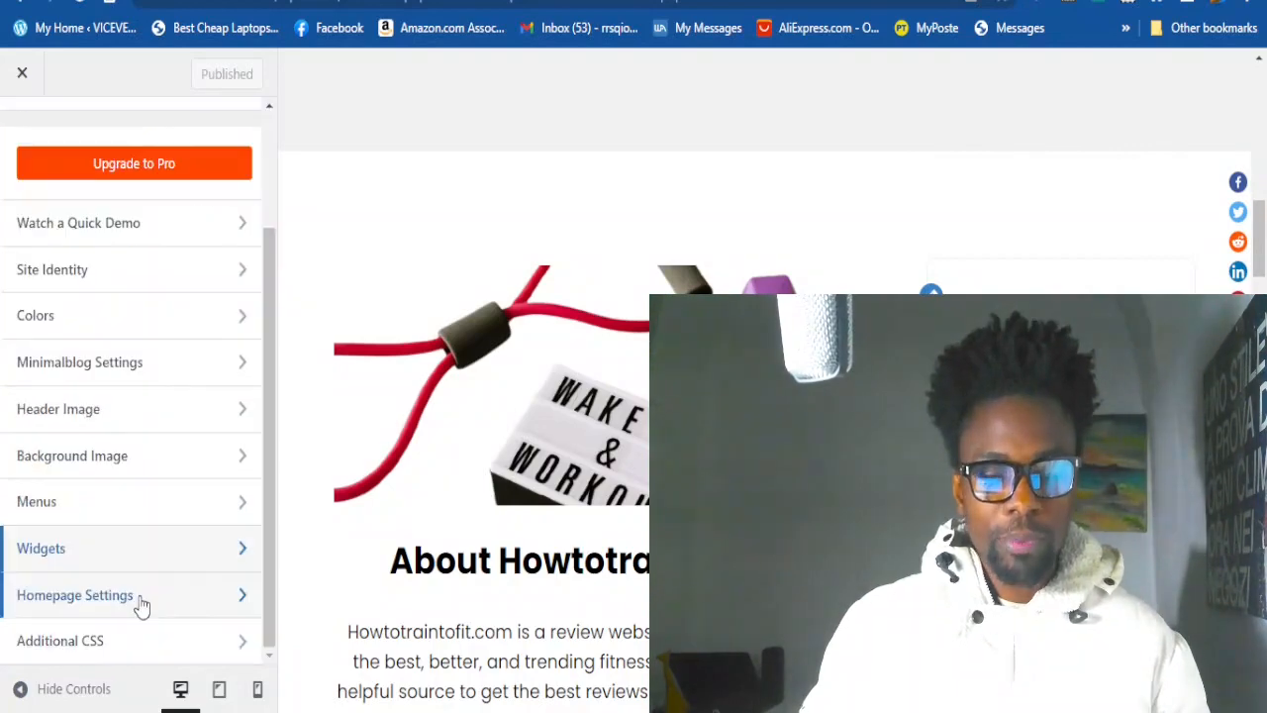
# Review the Homepage Settings for the static homepage and posts page, and return to the main customizer list
pyautogui.click(136, 595)
pyautogui.scroll(-1, 192, 452)
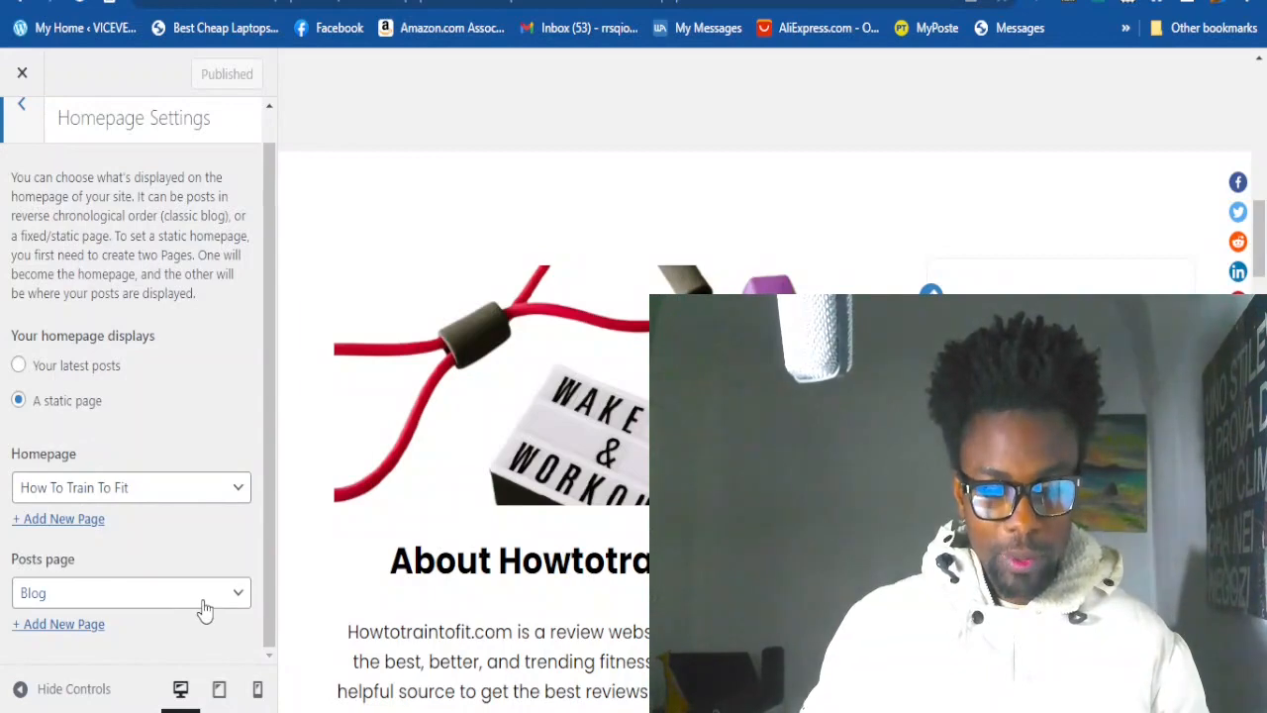
pyautogui.press('Escape')
# Open the Additional CSS section and look over its instructions, code editor and the page preview
pyautogui.click(162, 643)
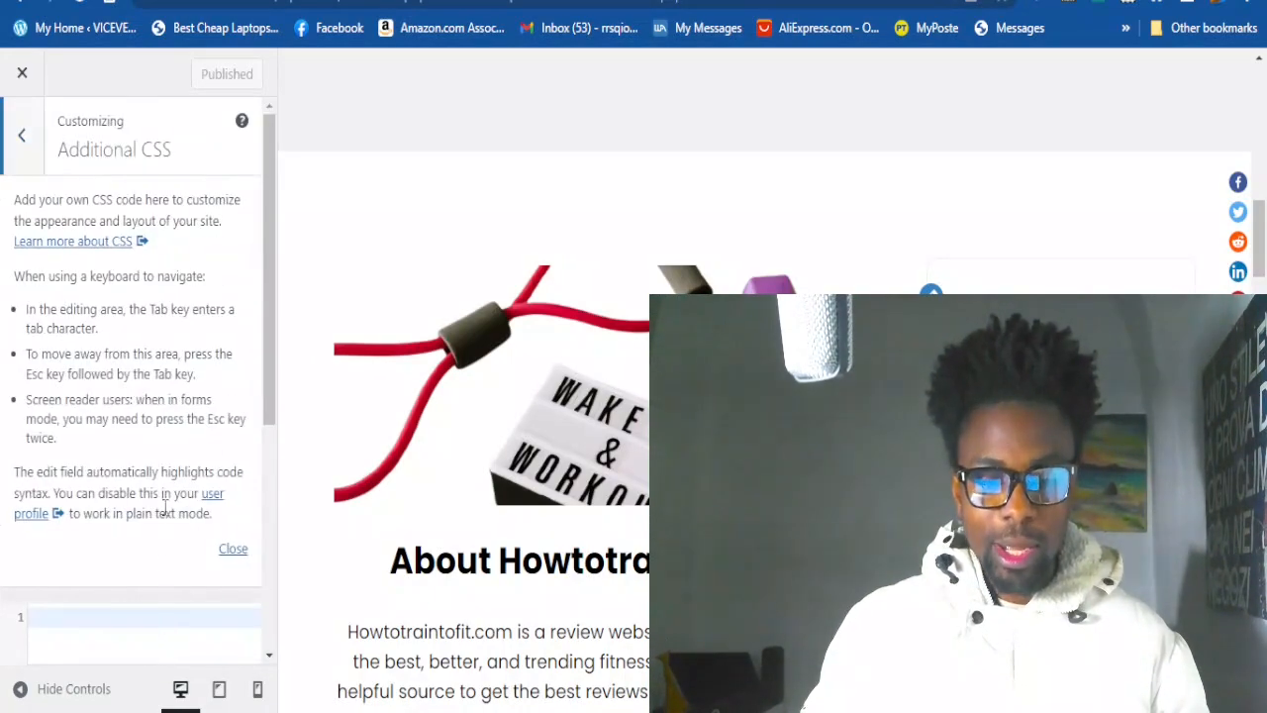
pyautogui.scroll(-3, 180, 465)
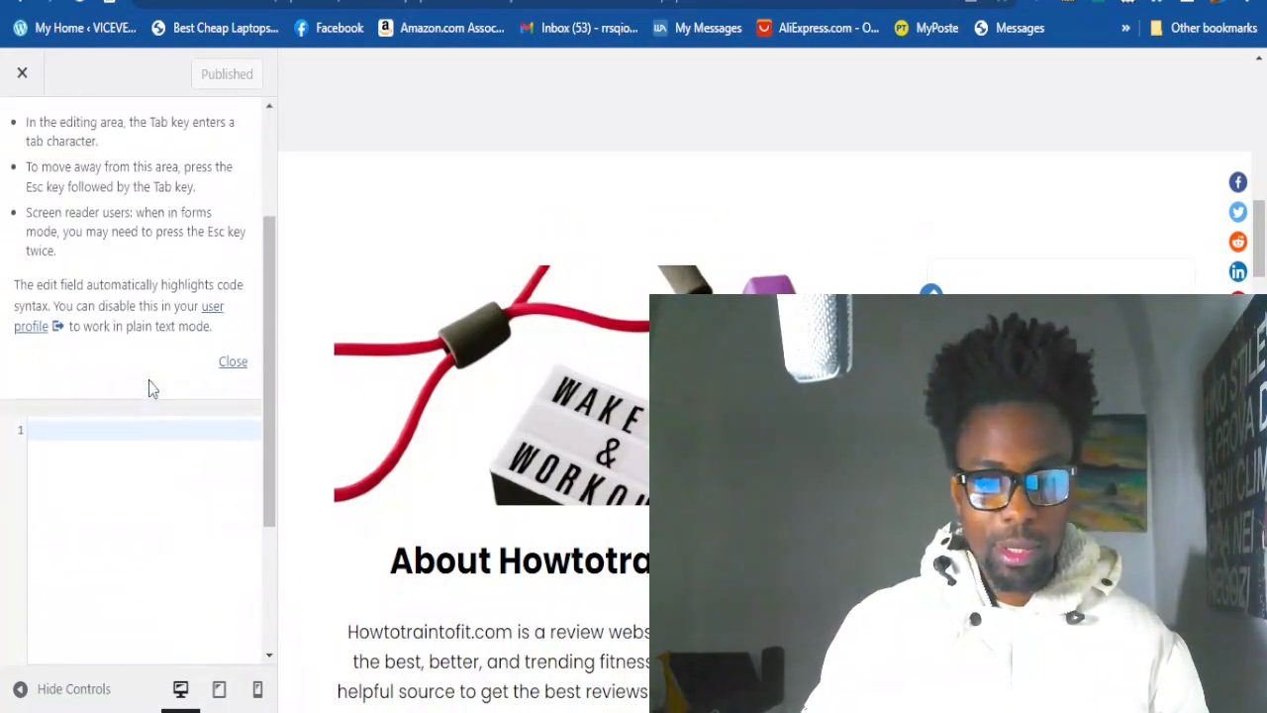
pyautogui.scroll(2, 150, 381)
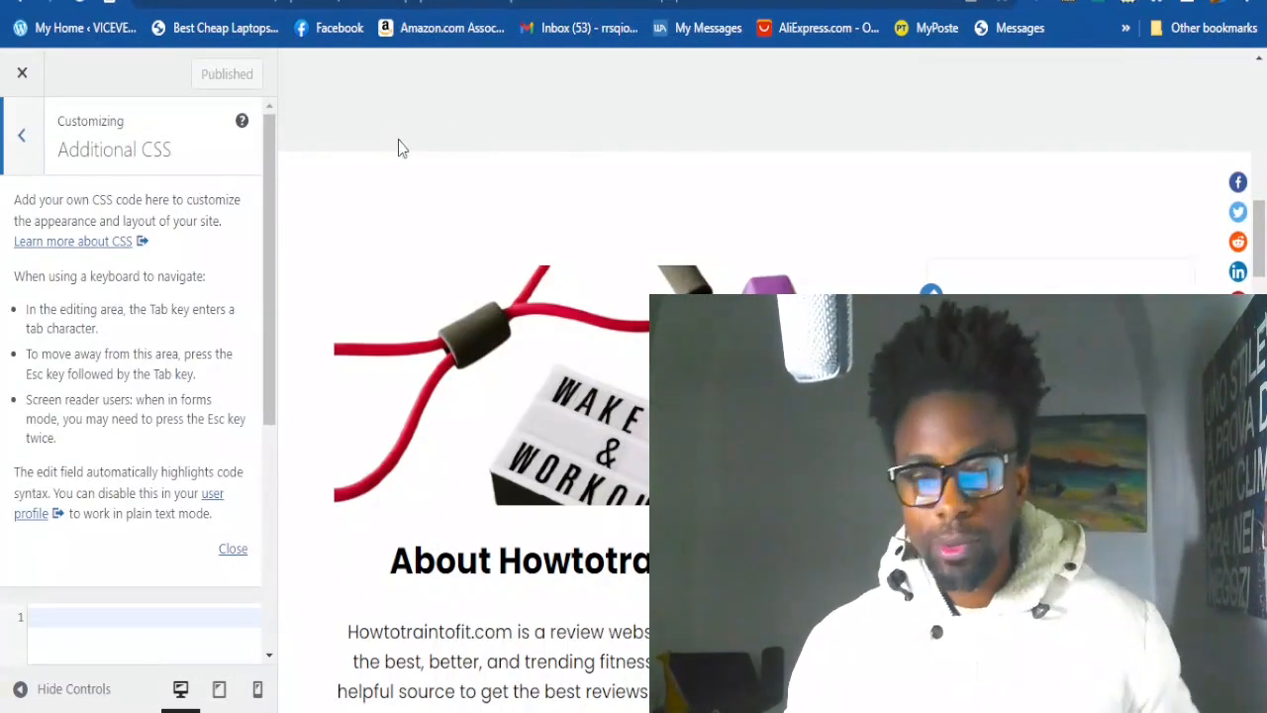
pyautogui.scroll(10, 1052, 184)
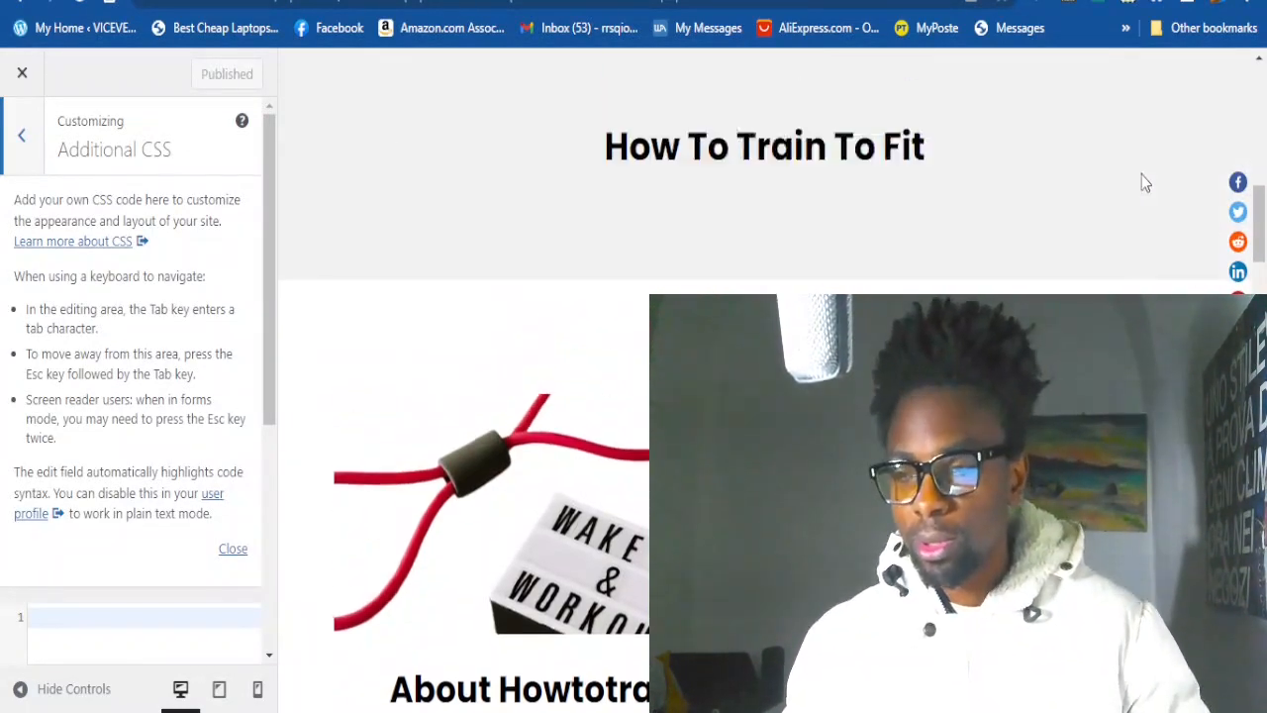